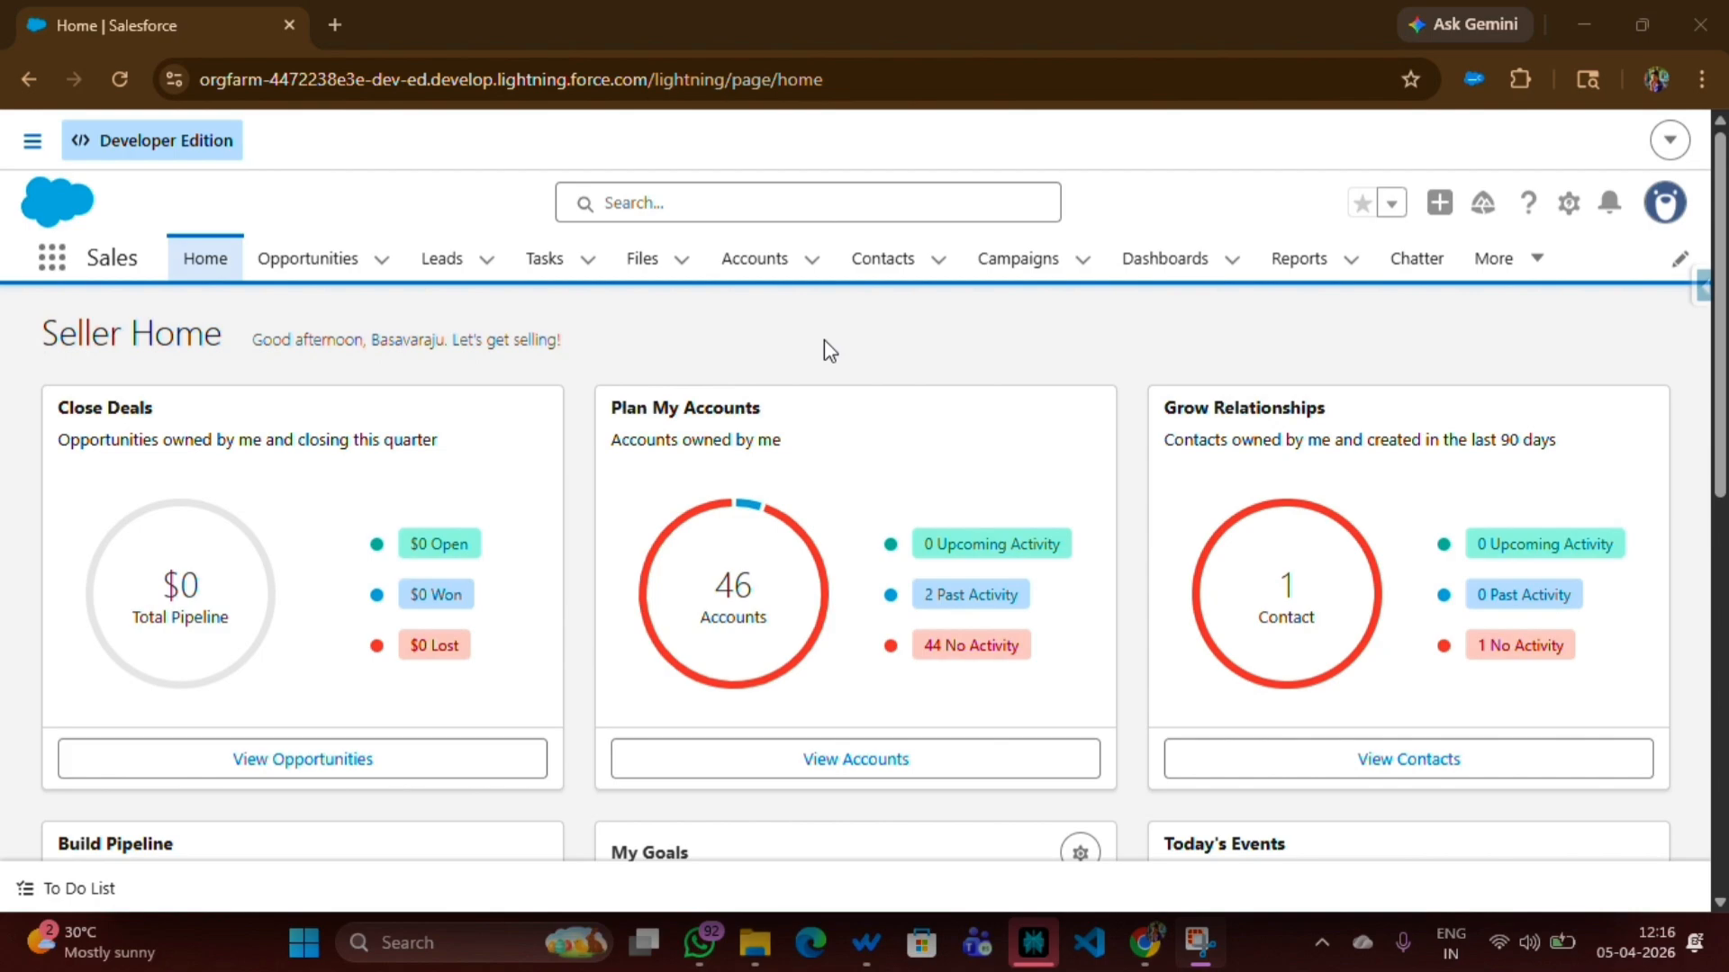
click(1569, 203)
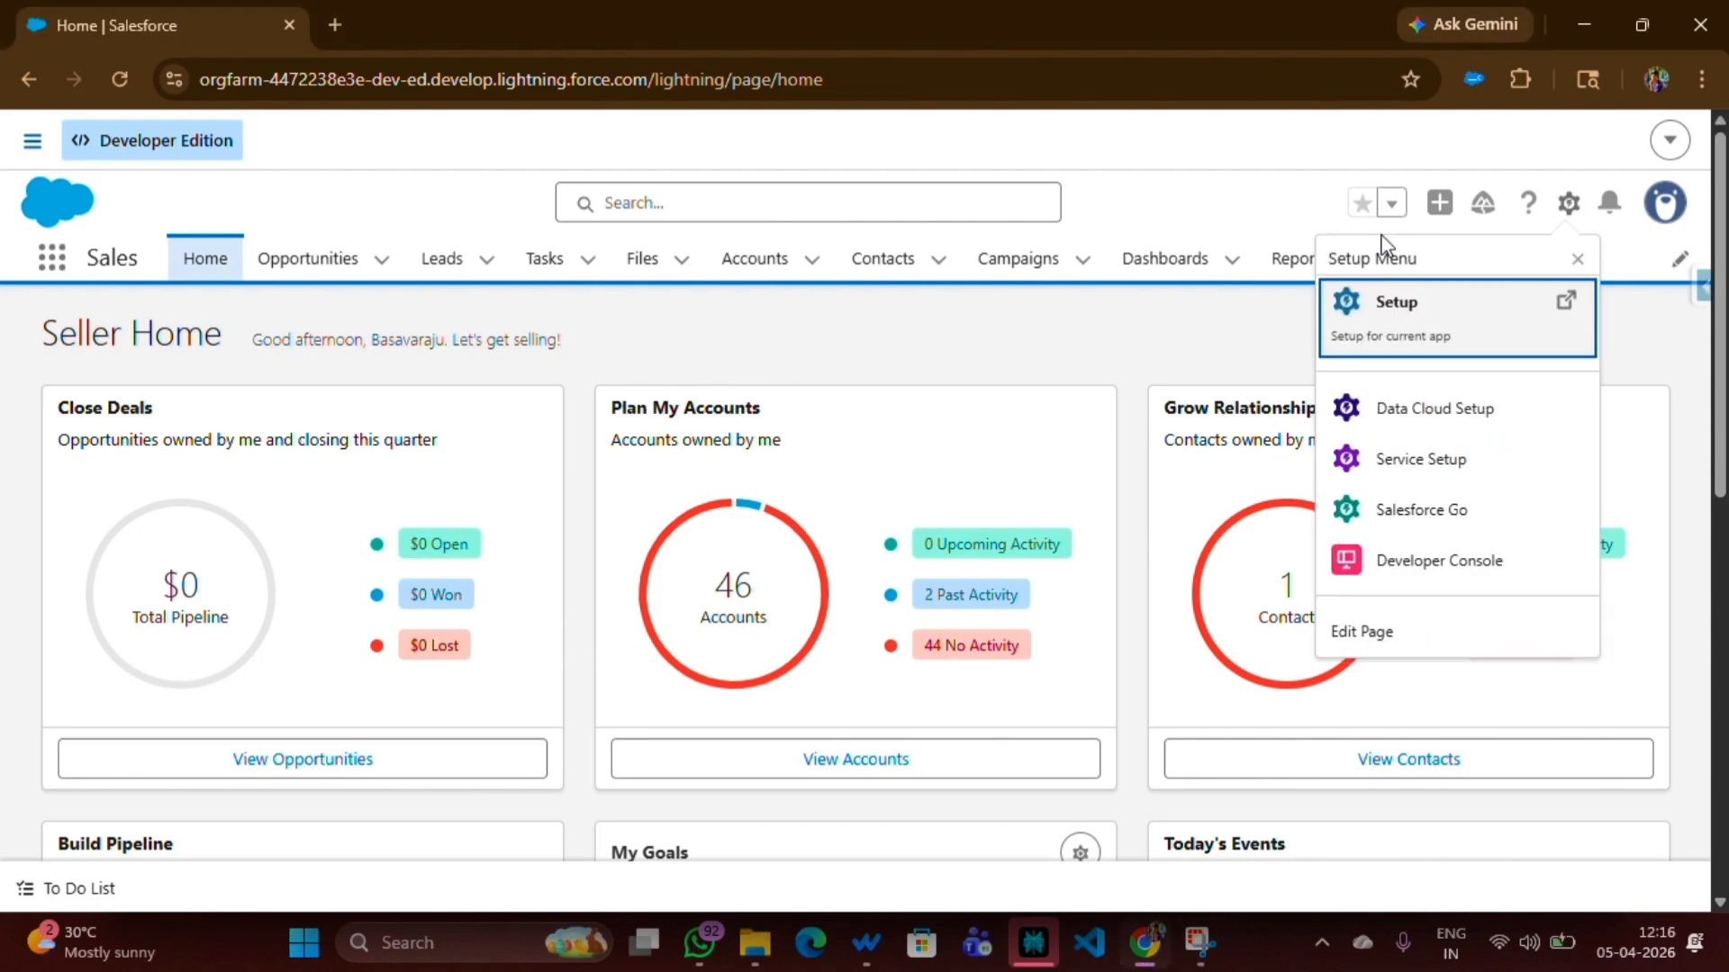
click(1418, 320)
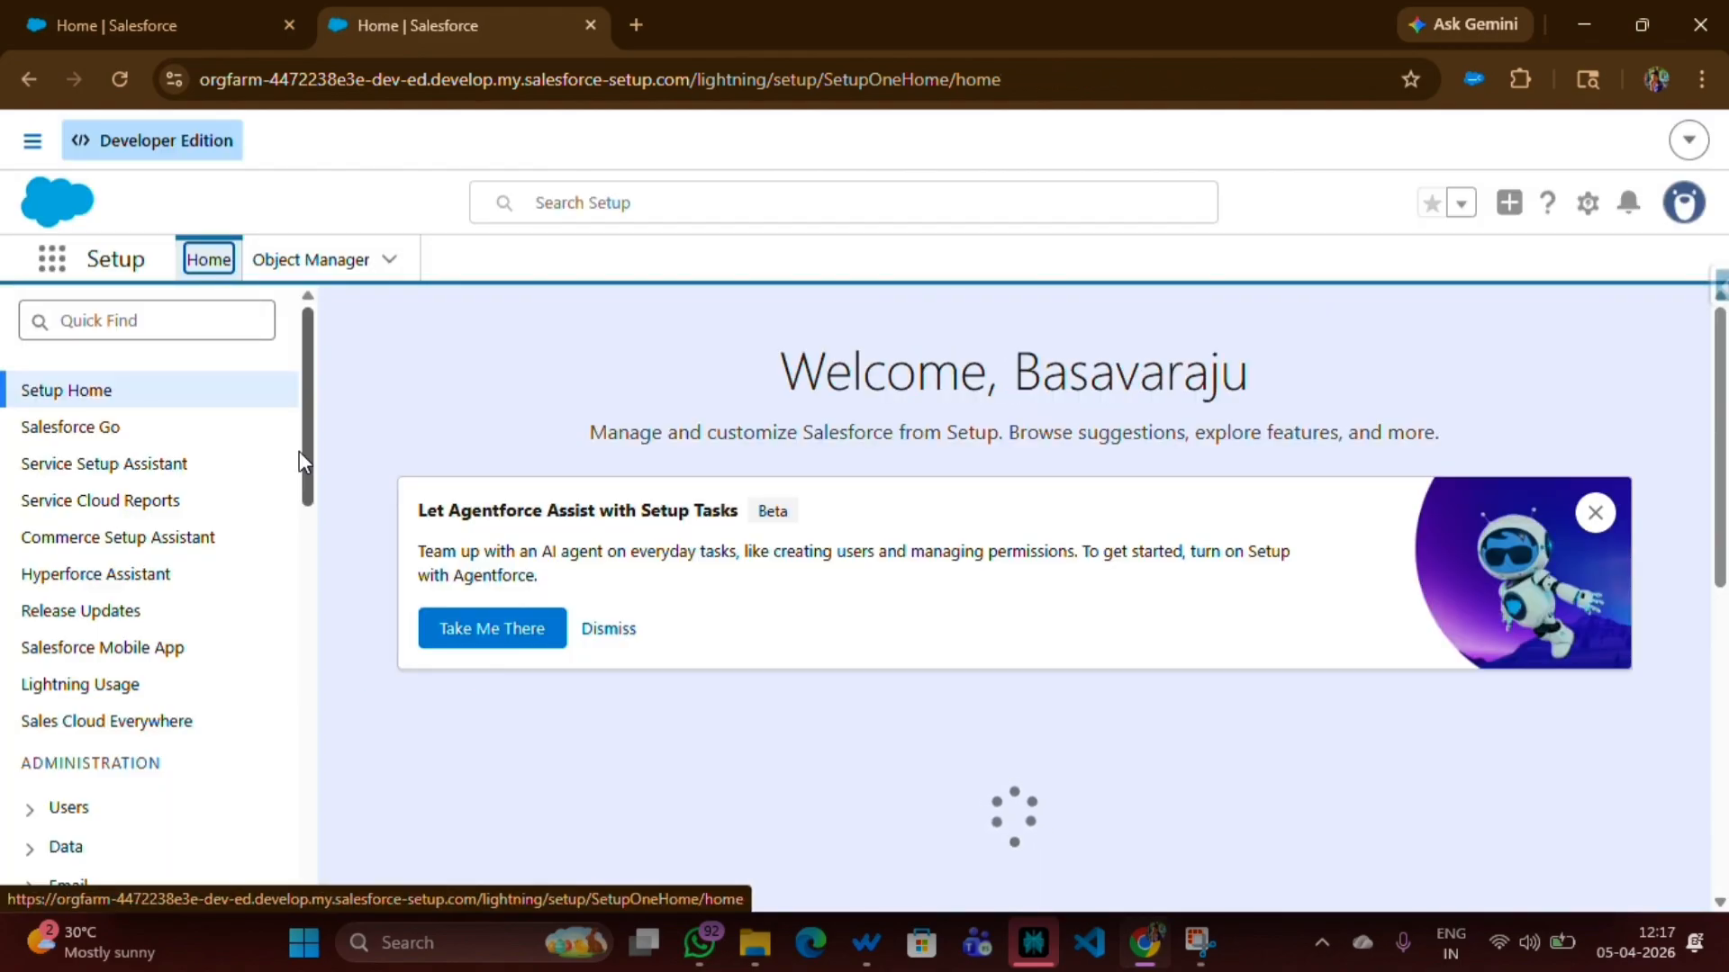
key(ctrl+w)
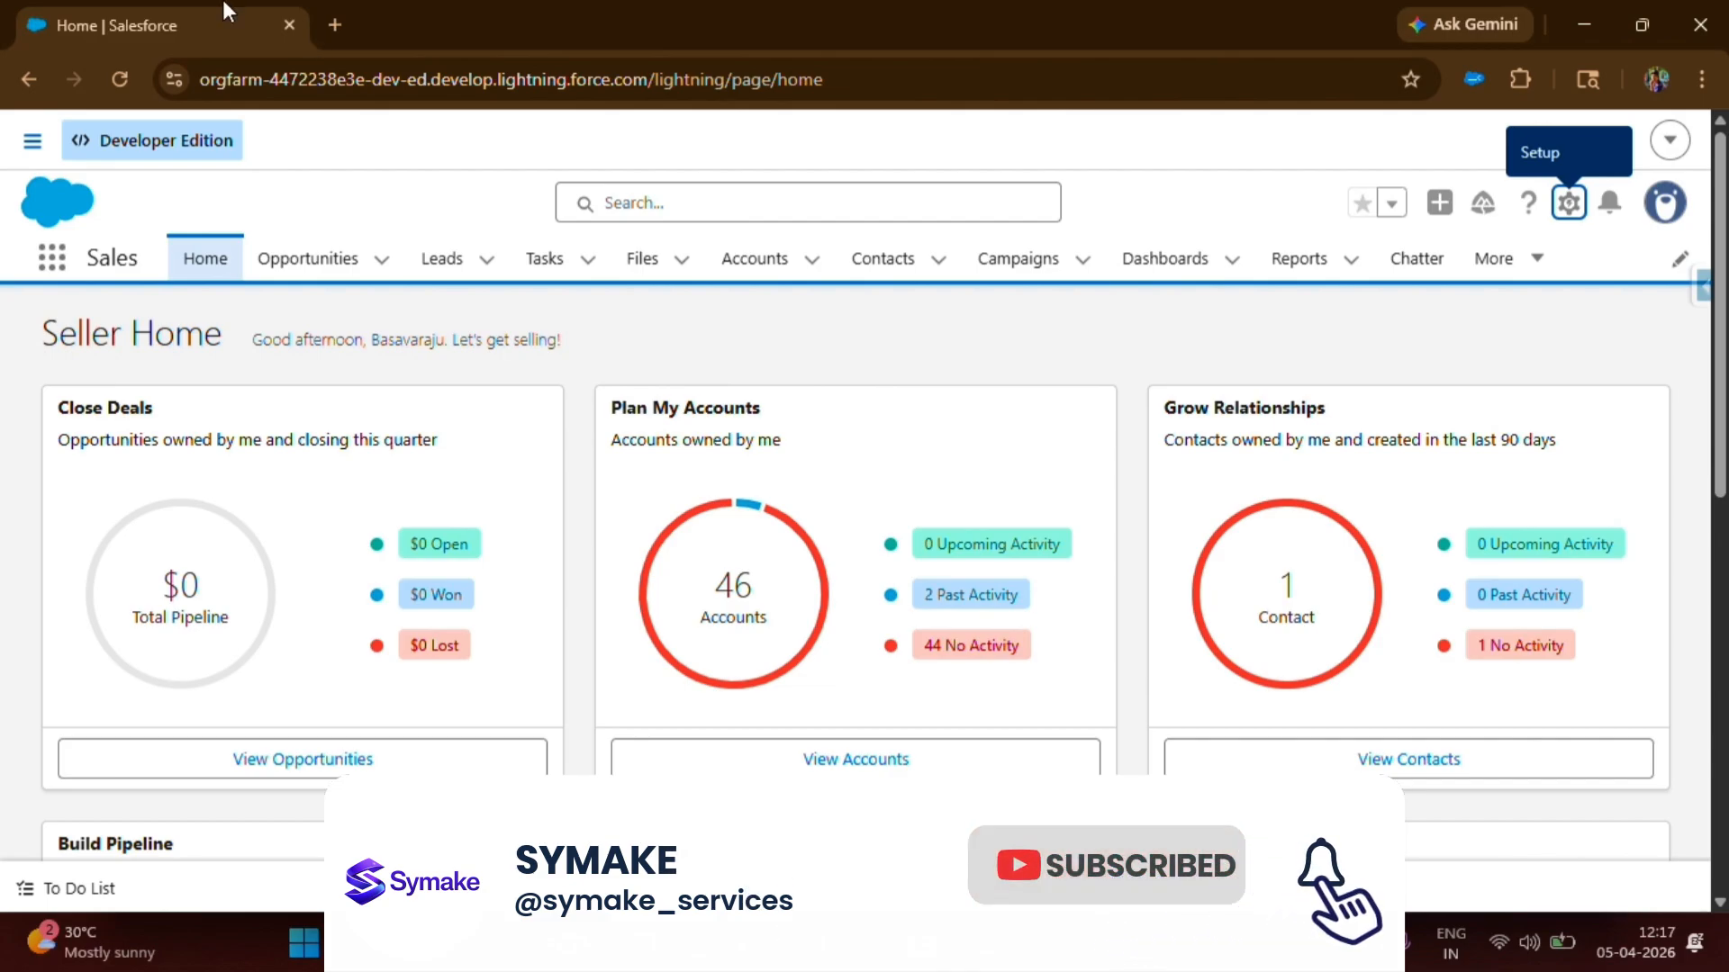
Open Setup for the current app, search its settings for "data" and go to the Data Export page.
click(1570, 203)
click(1405, 320)
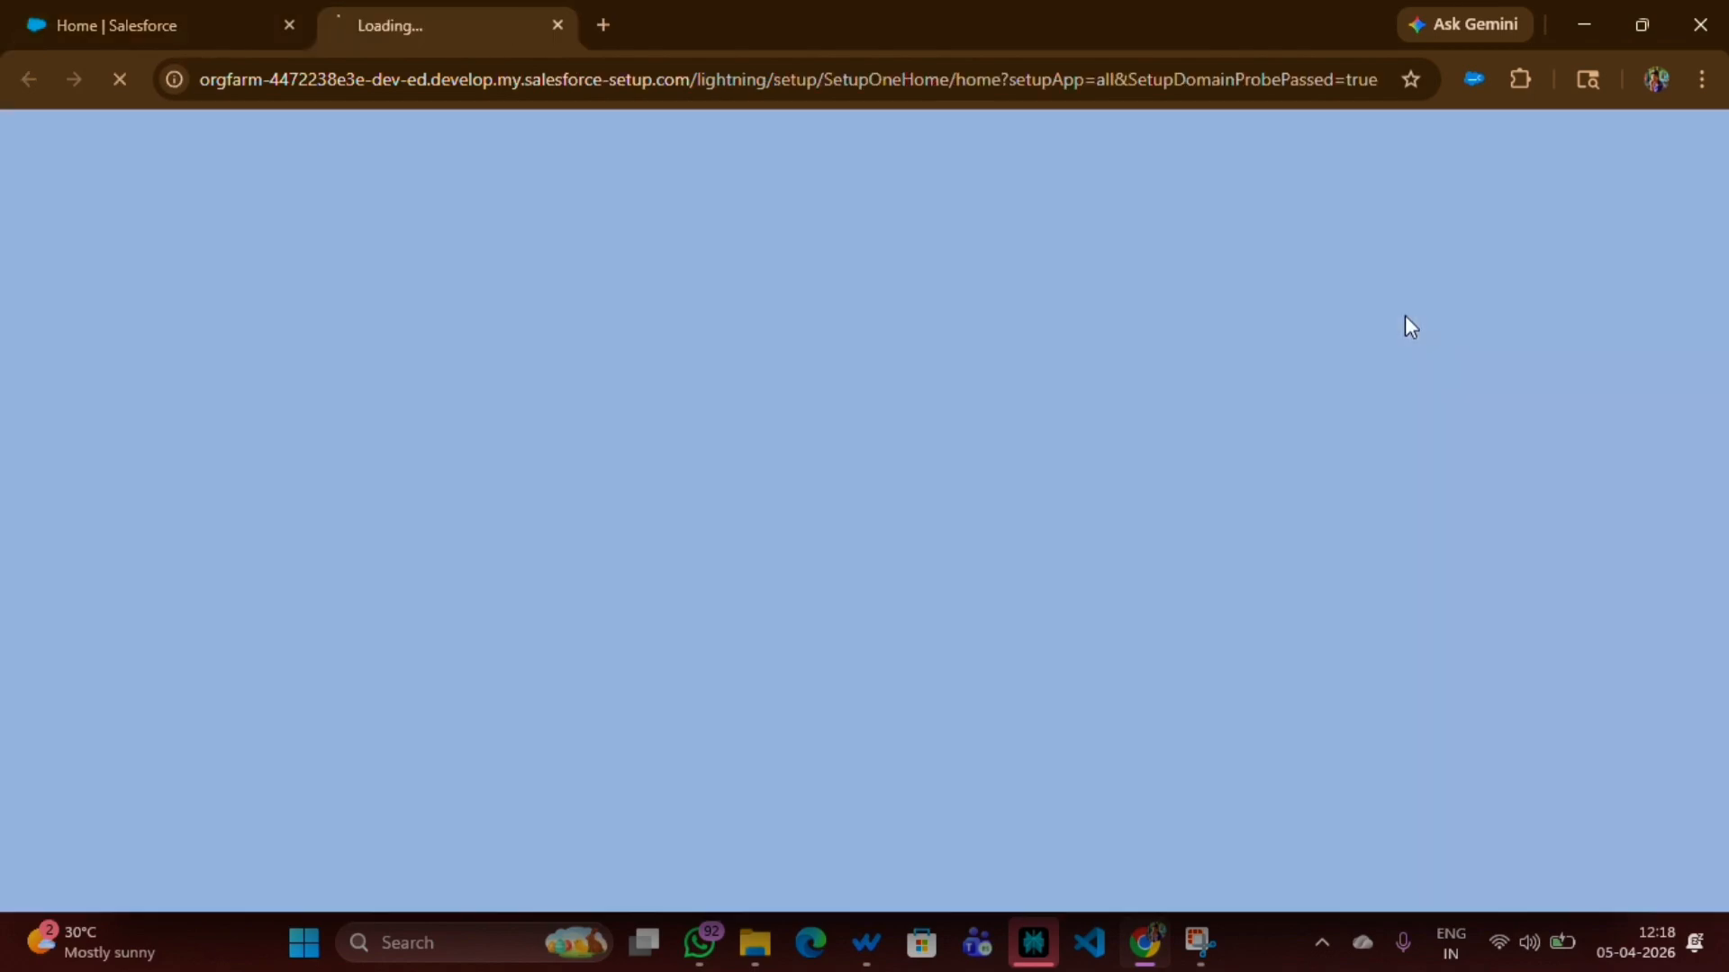
click(122, 322)
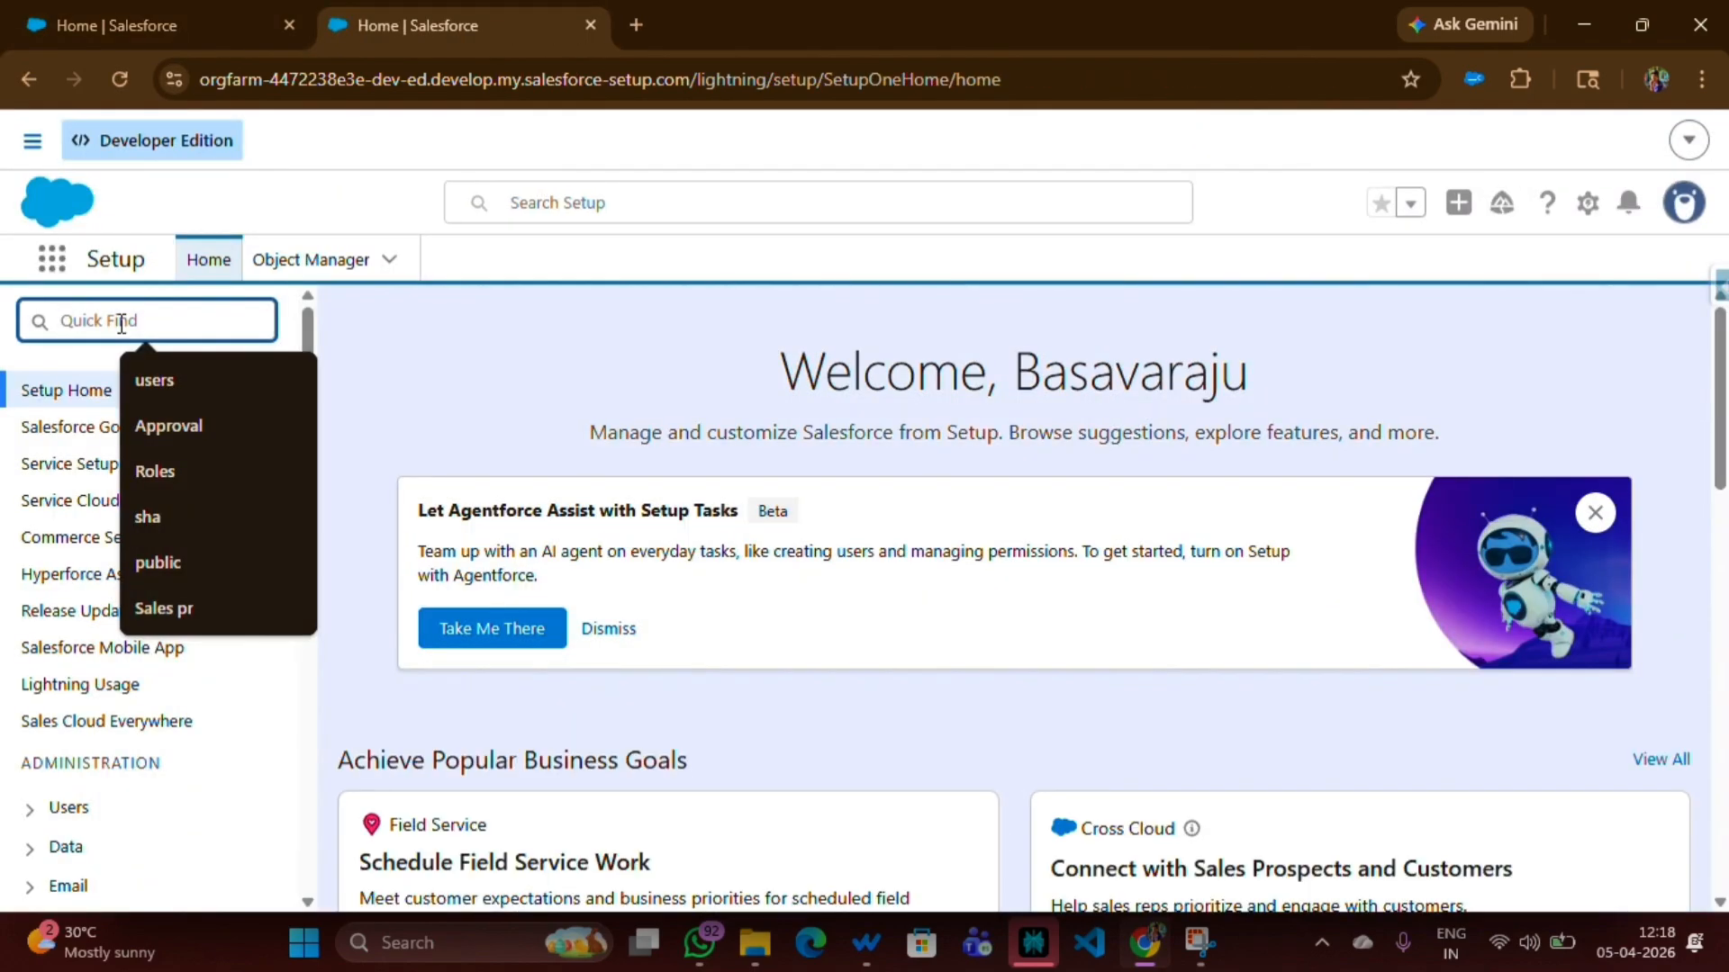
text(dat)
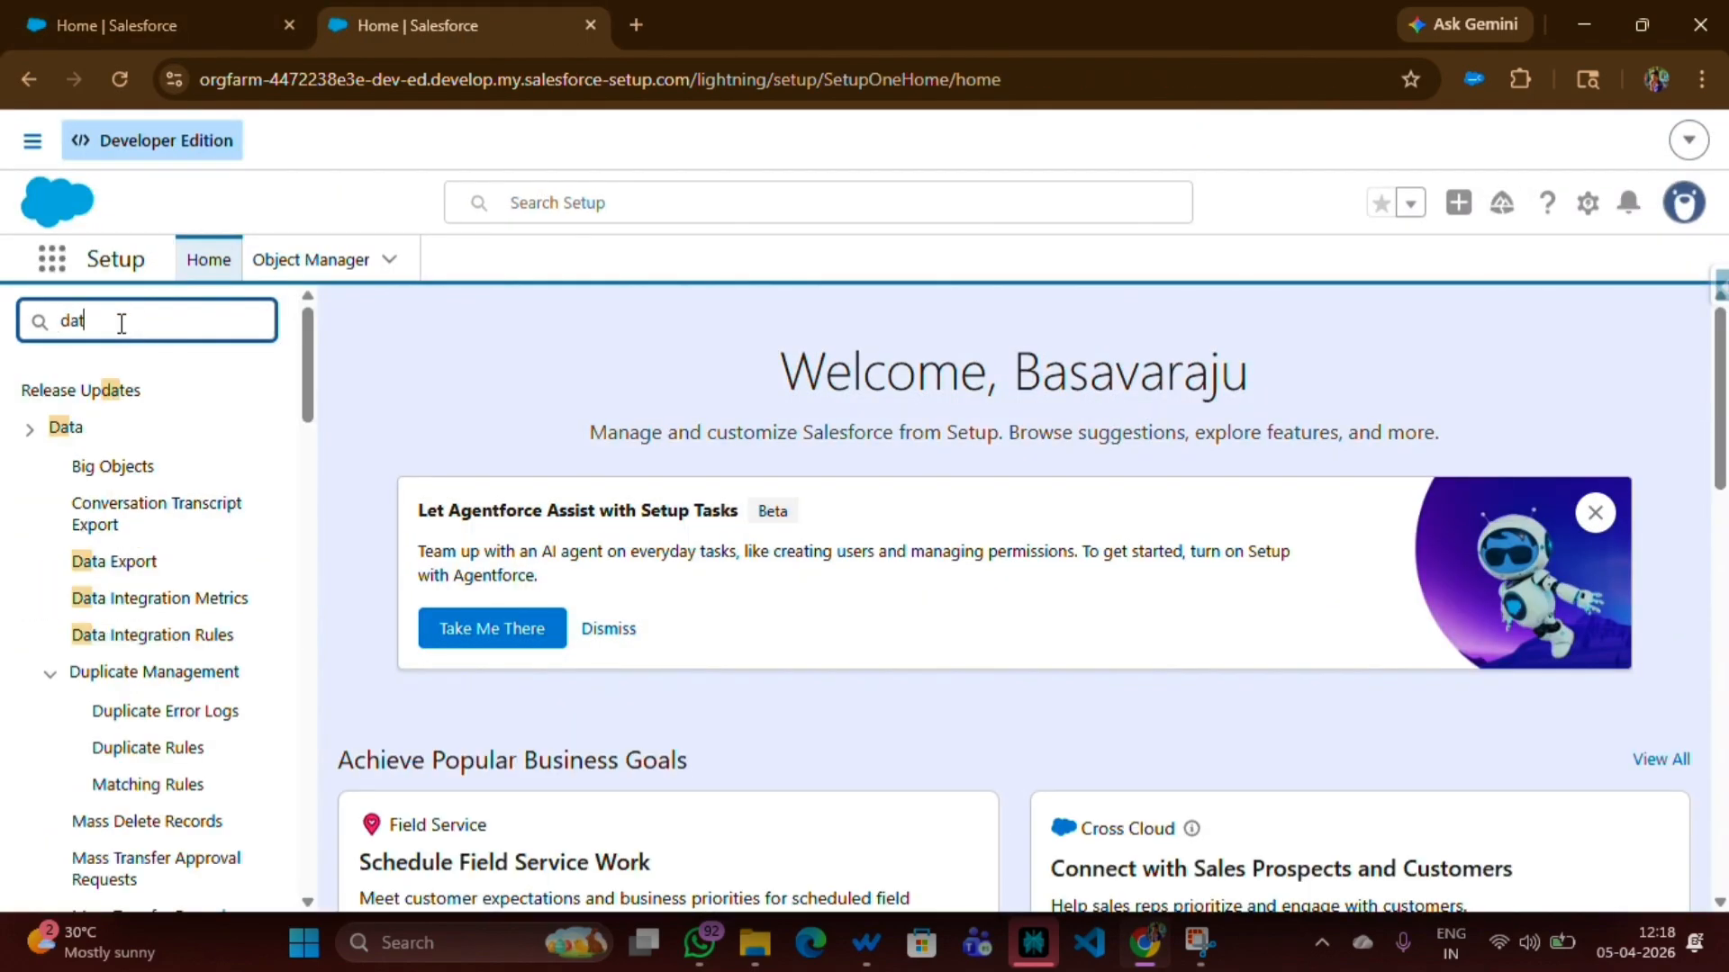
text(a)
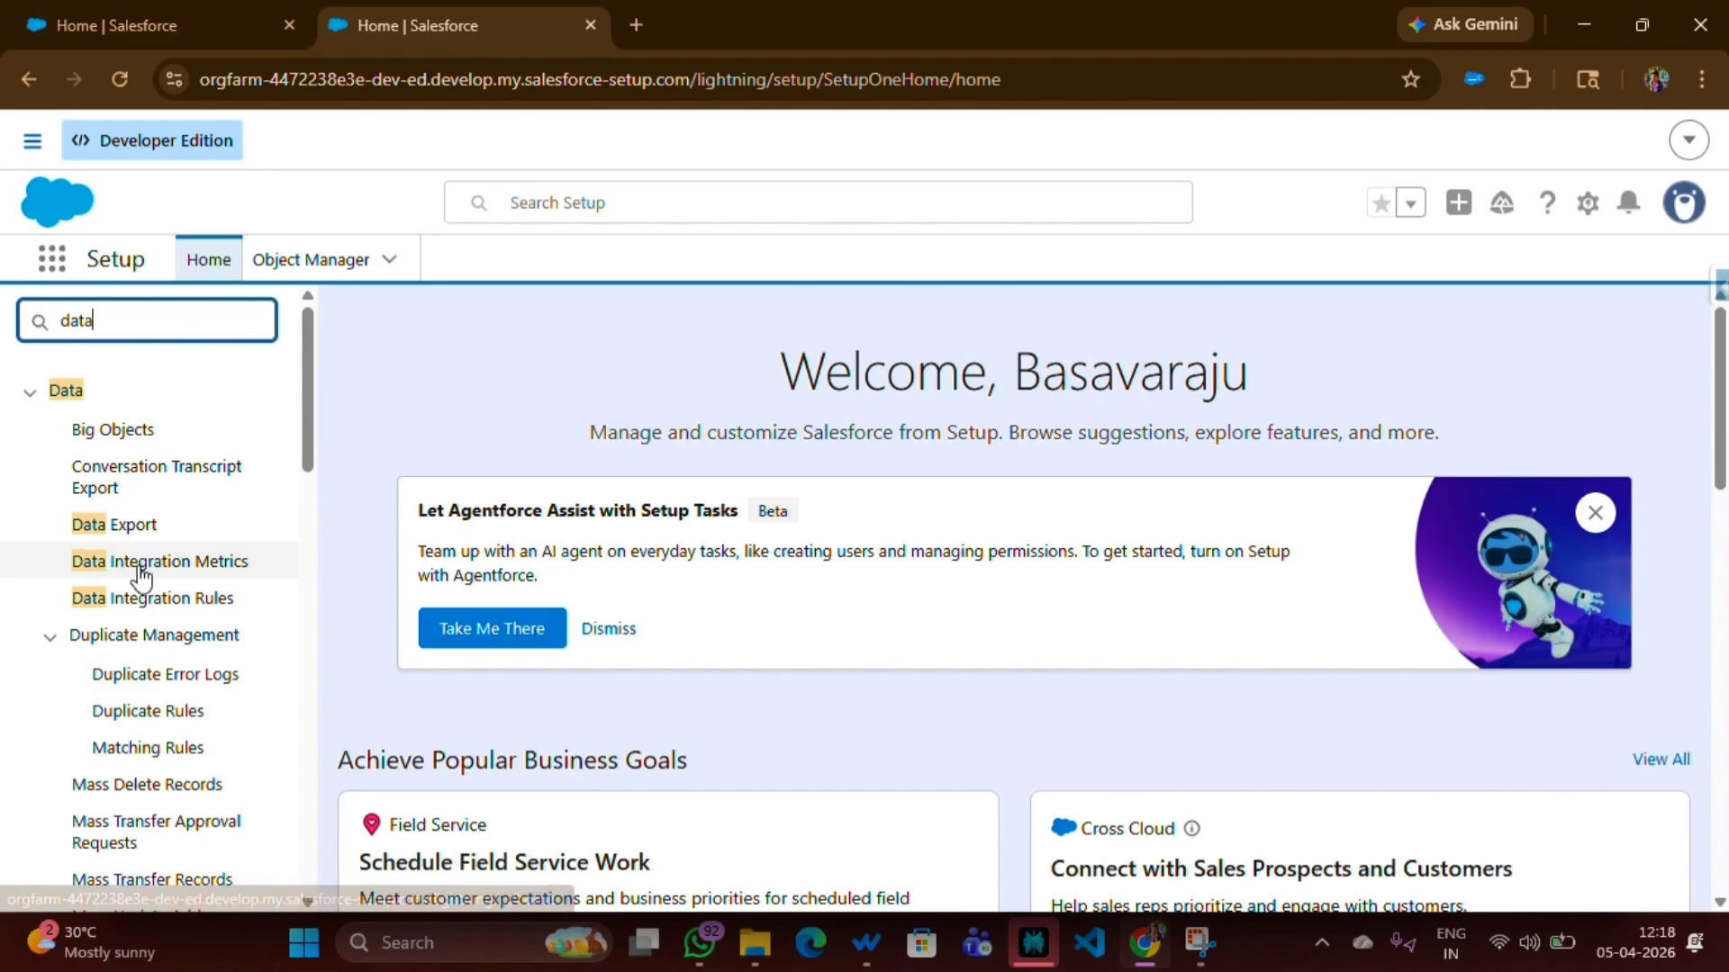
click(135, 530)
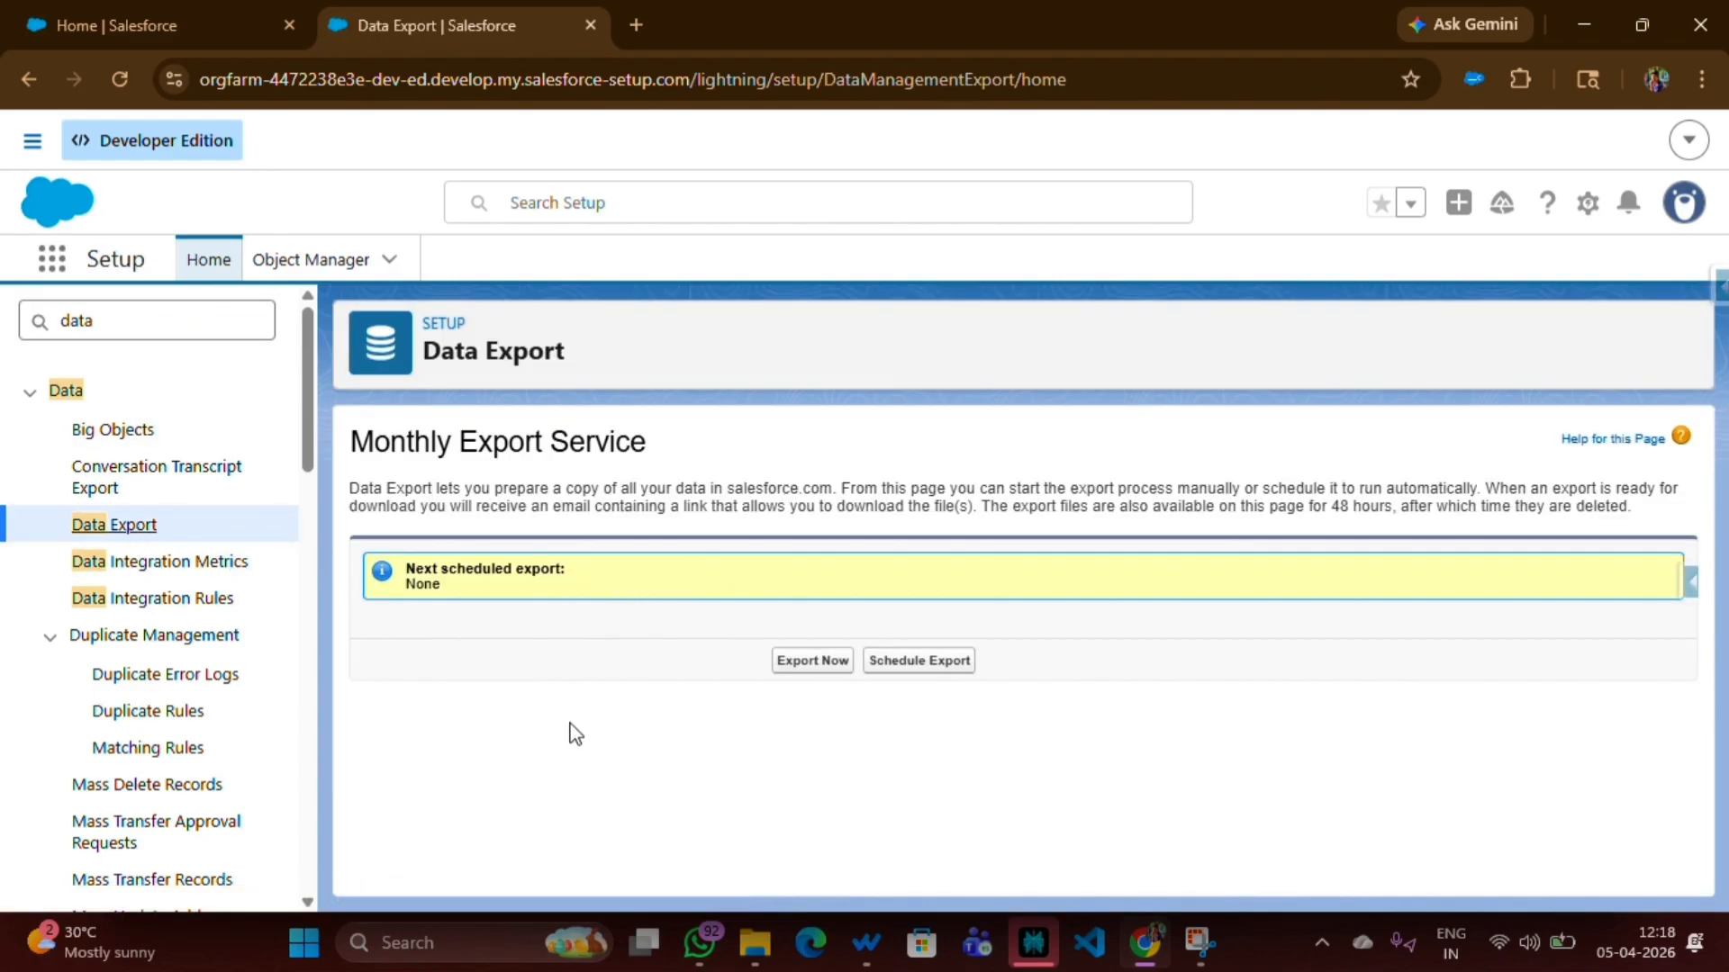
Open the form for scheduling a data export and check the export file encoding options.
drag(354, 443, 645, 459)
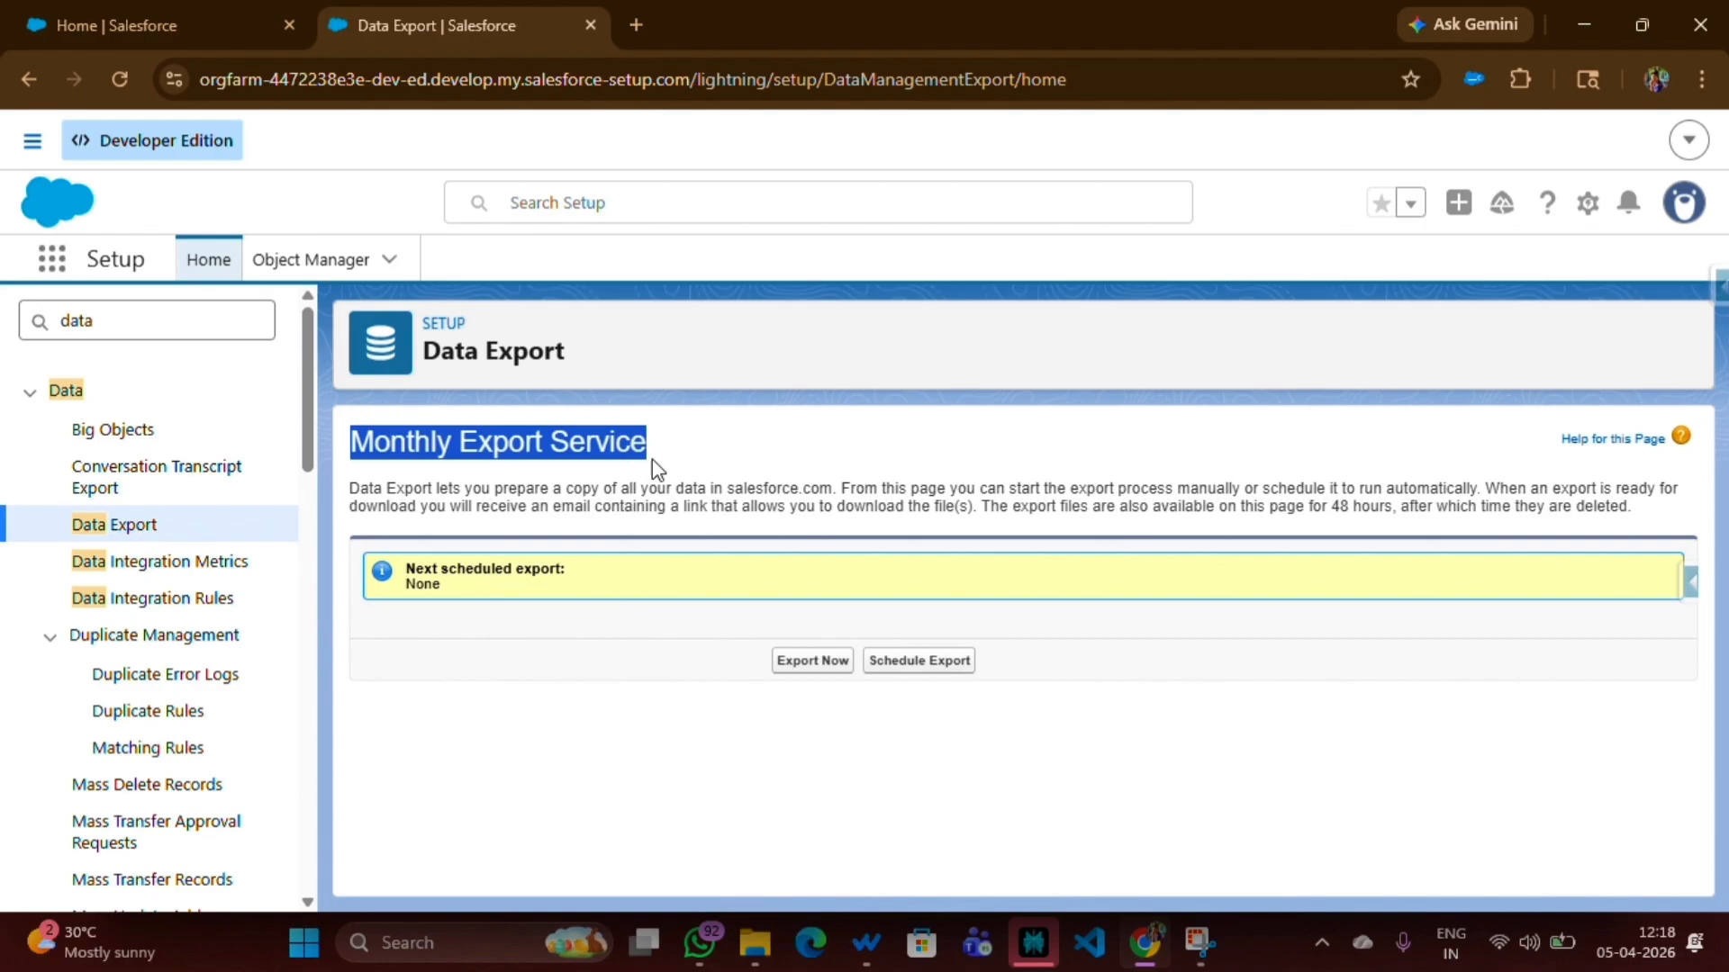
click(680, 461)
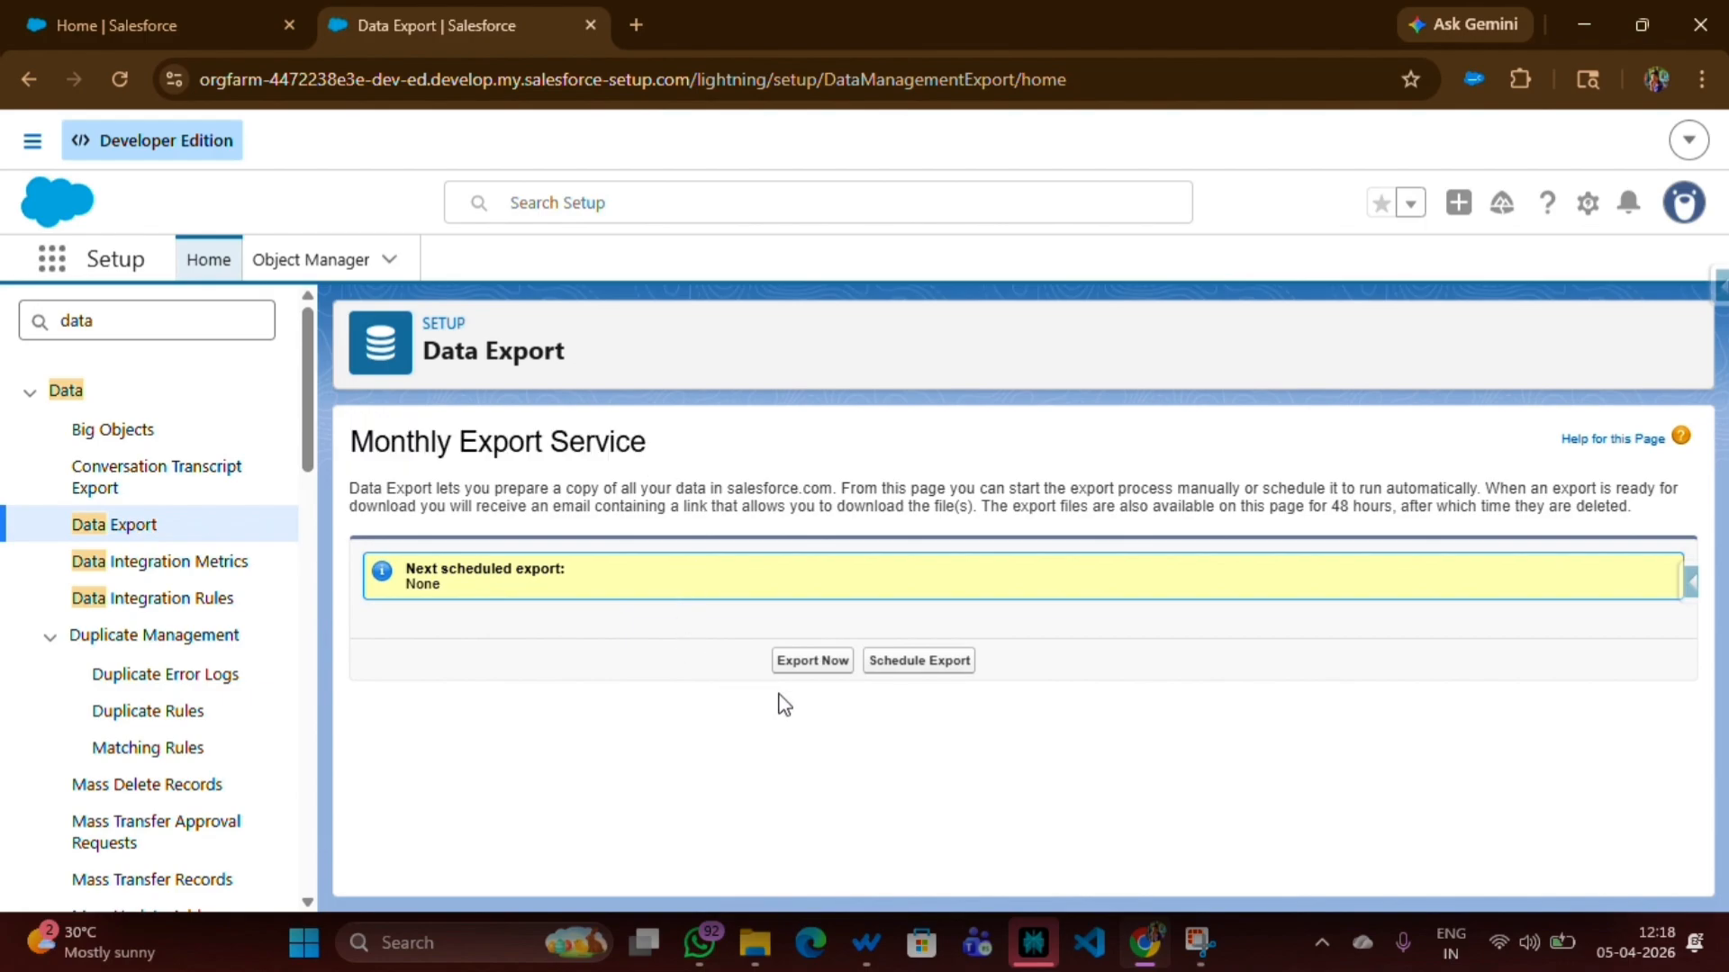
click(926, 671)
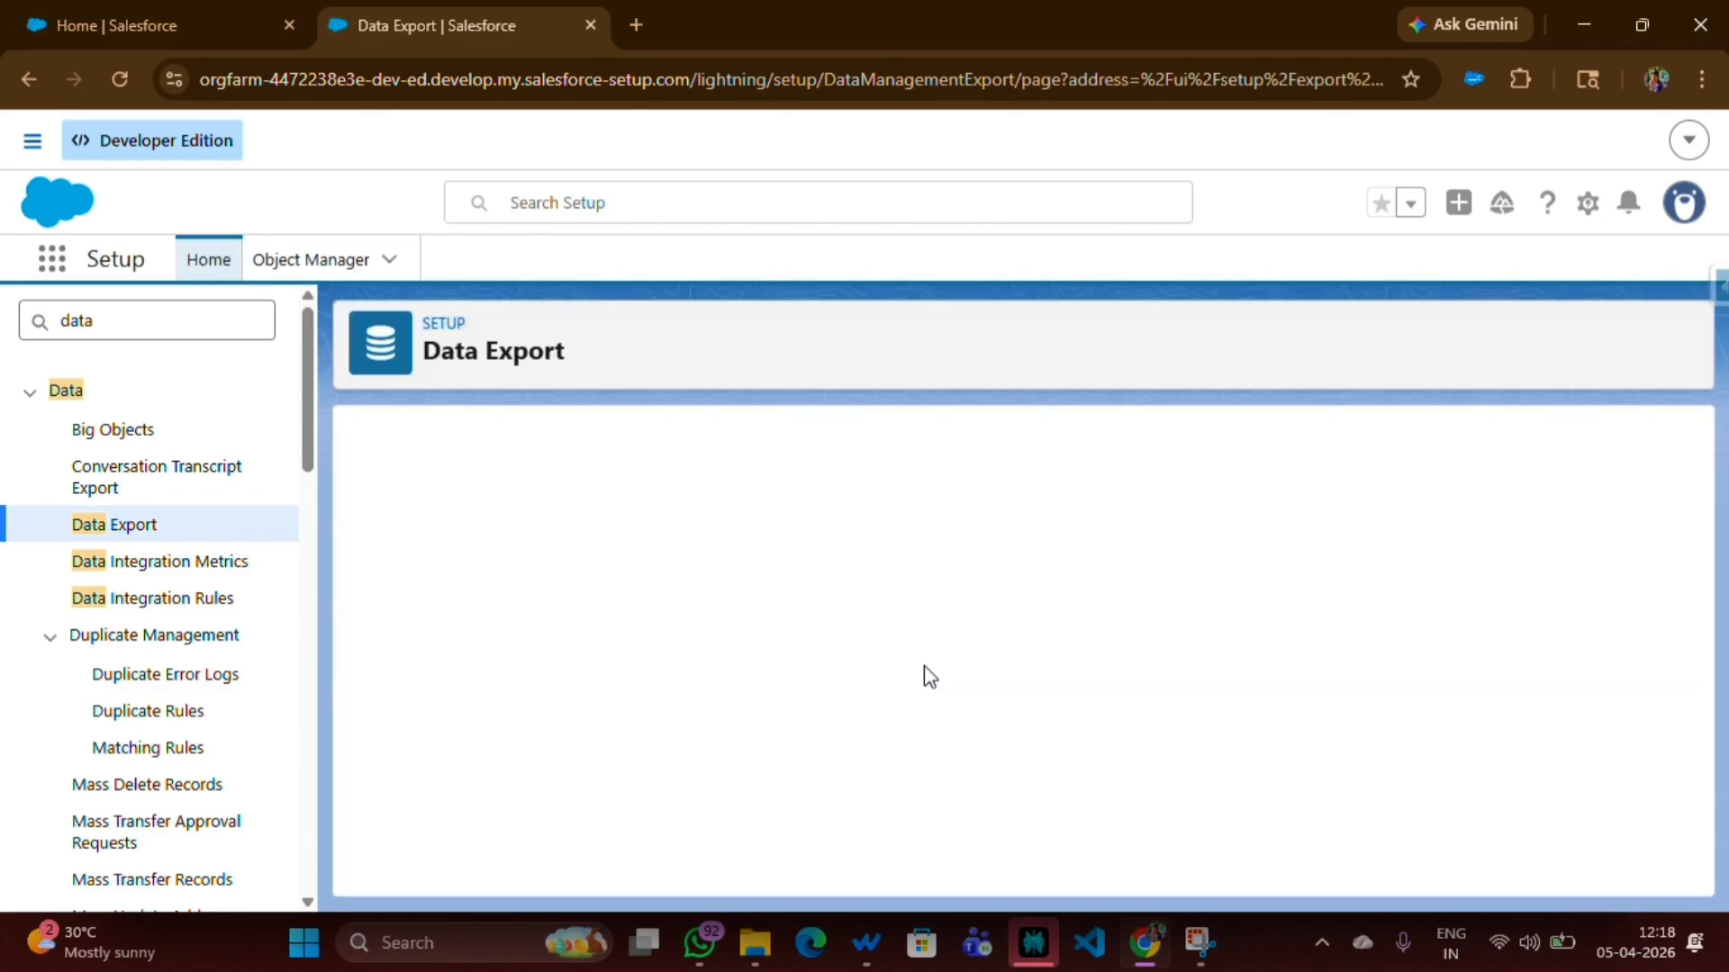
scroll(657, 622, down, 2)
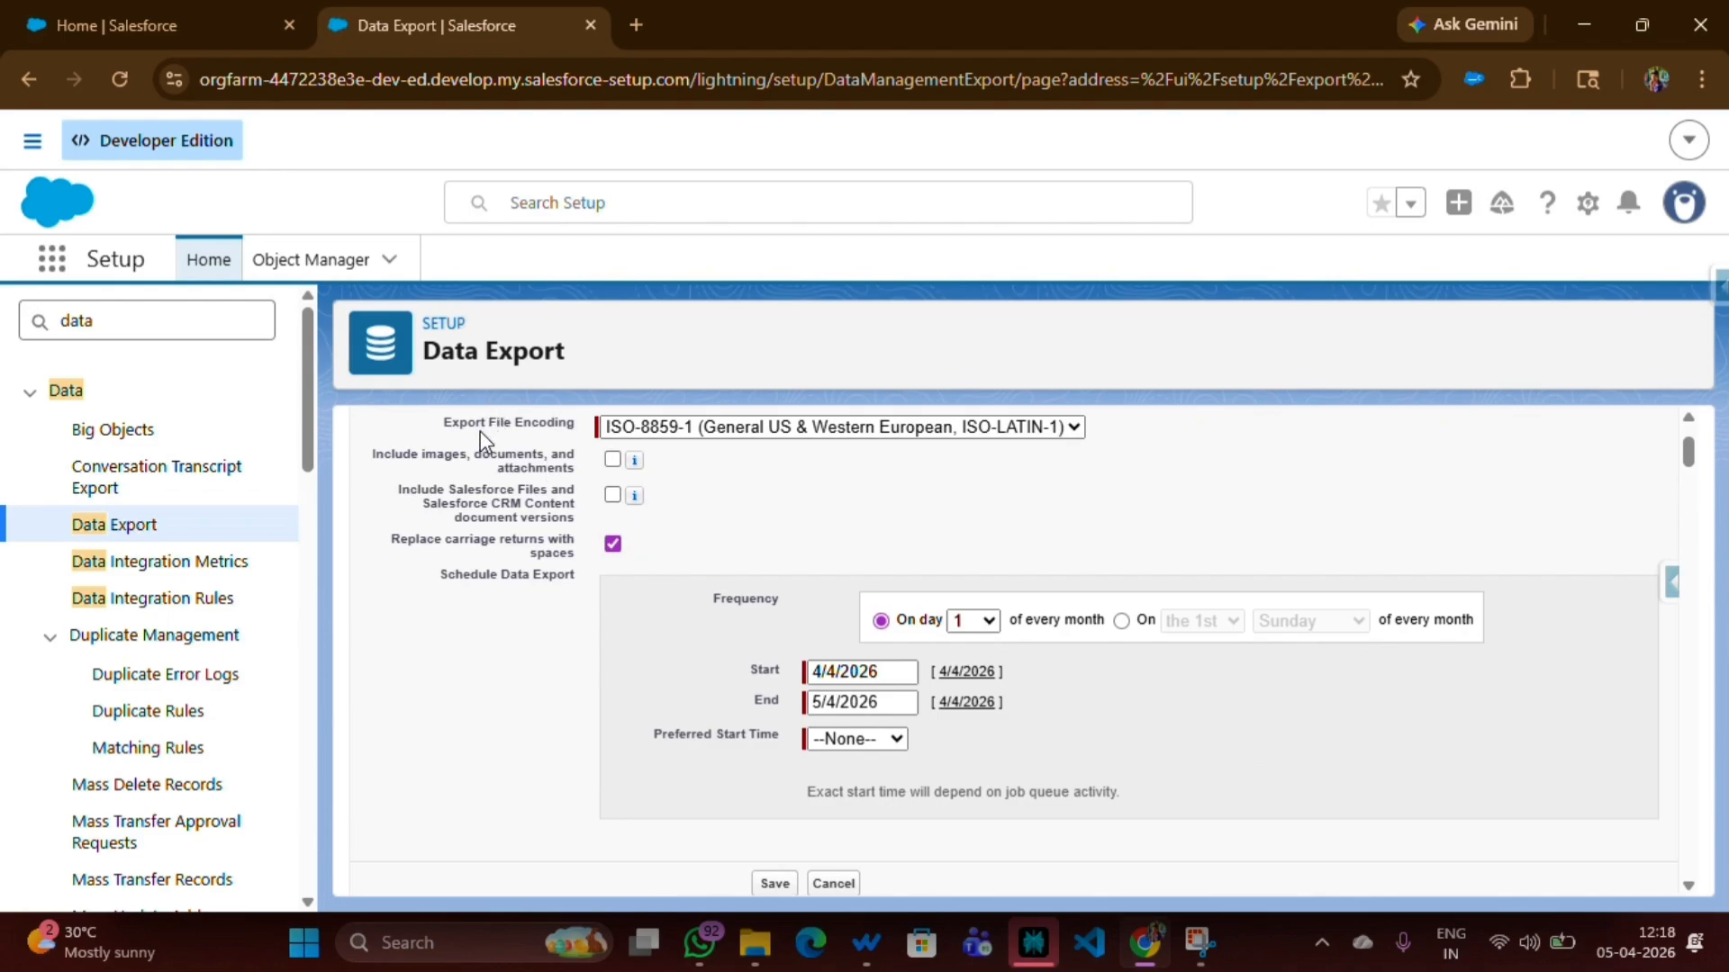
click(684, 427)
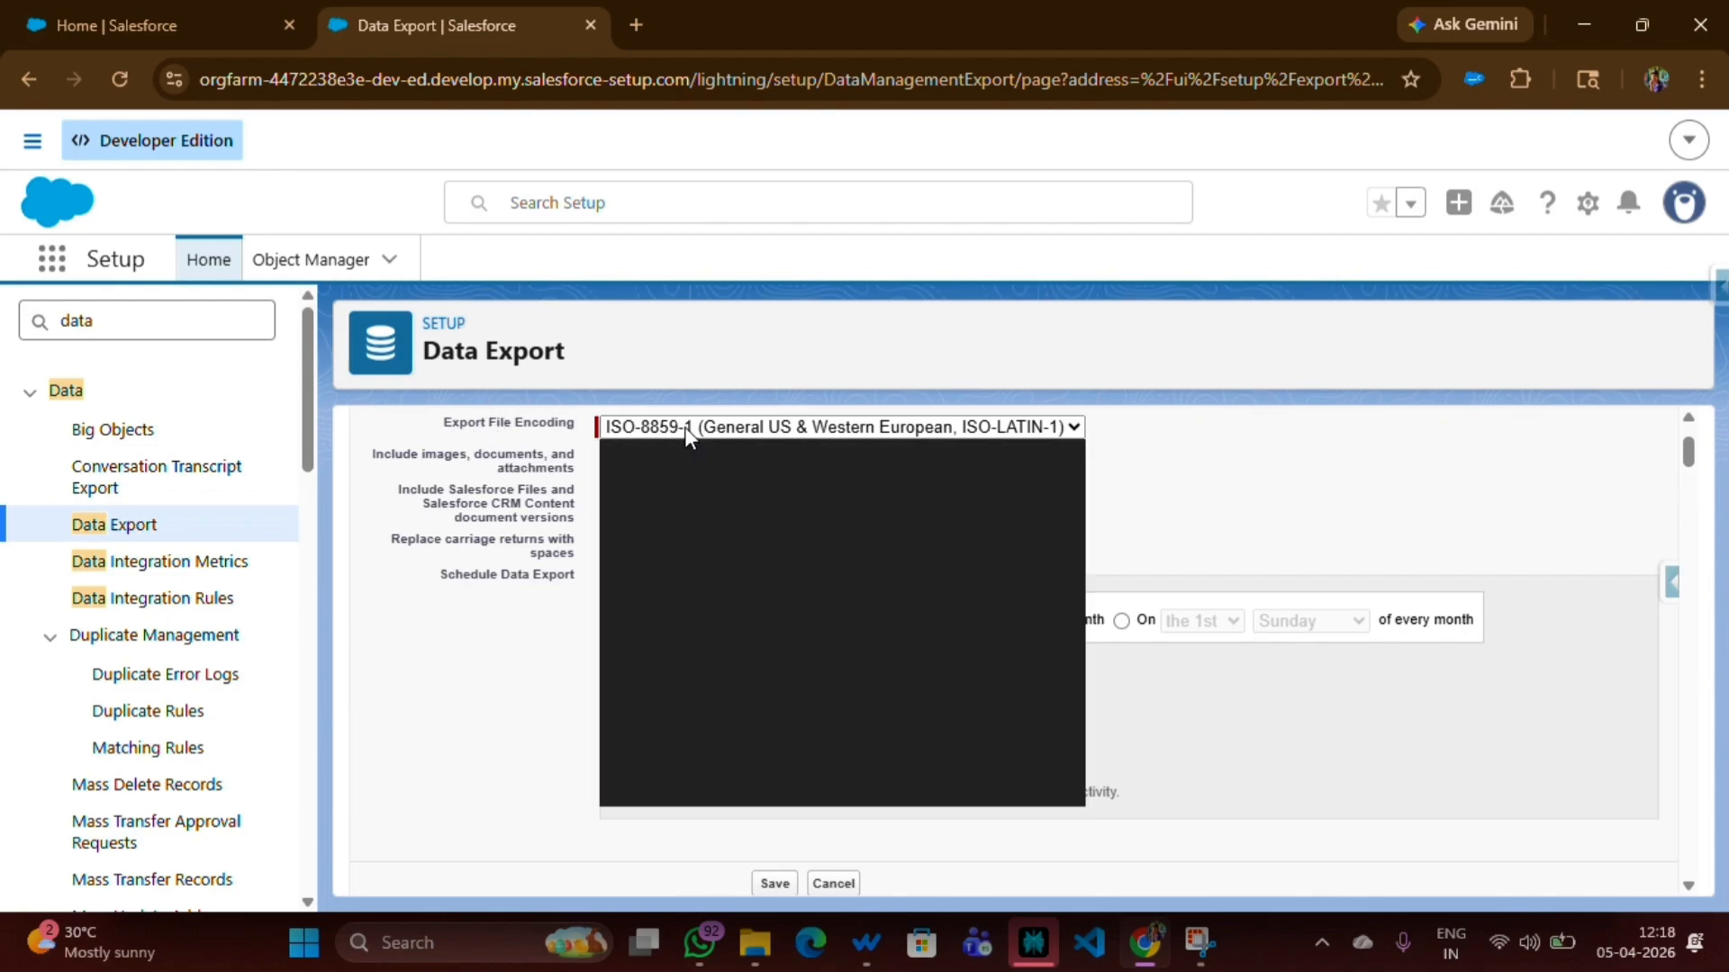
click(686, 426)
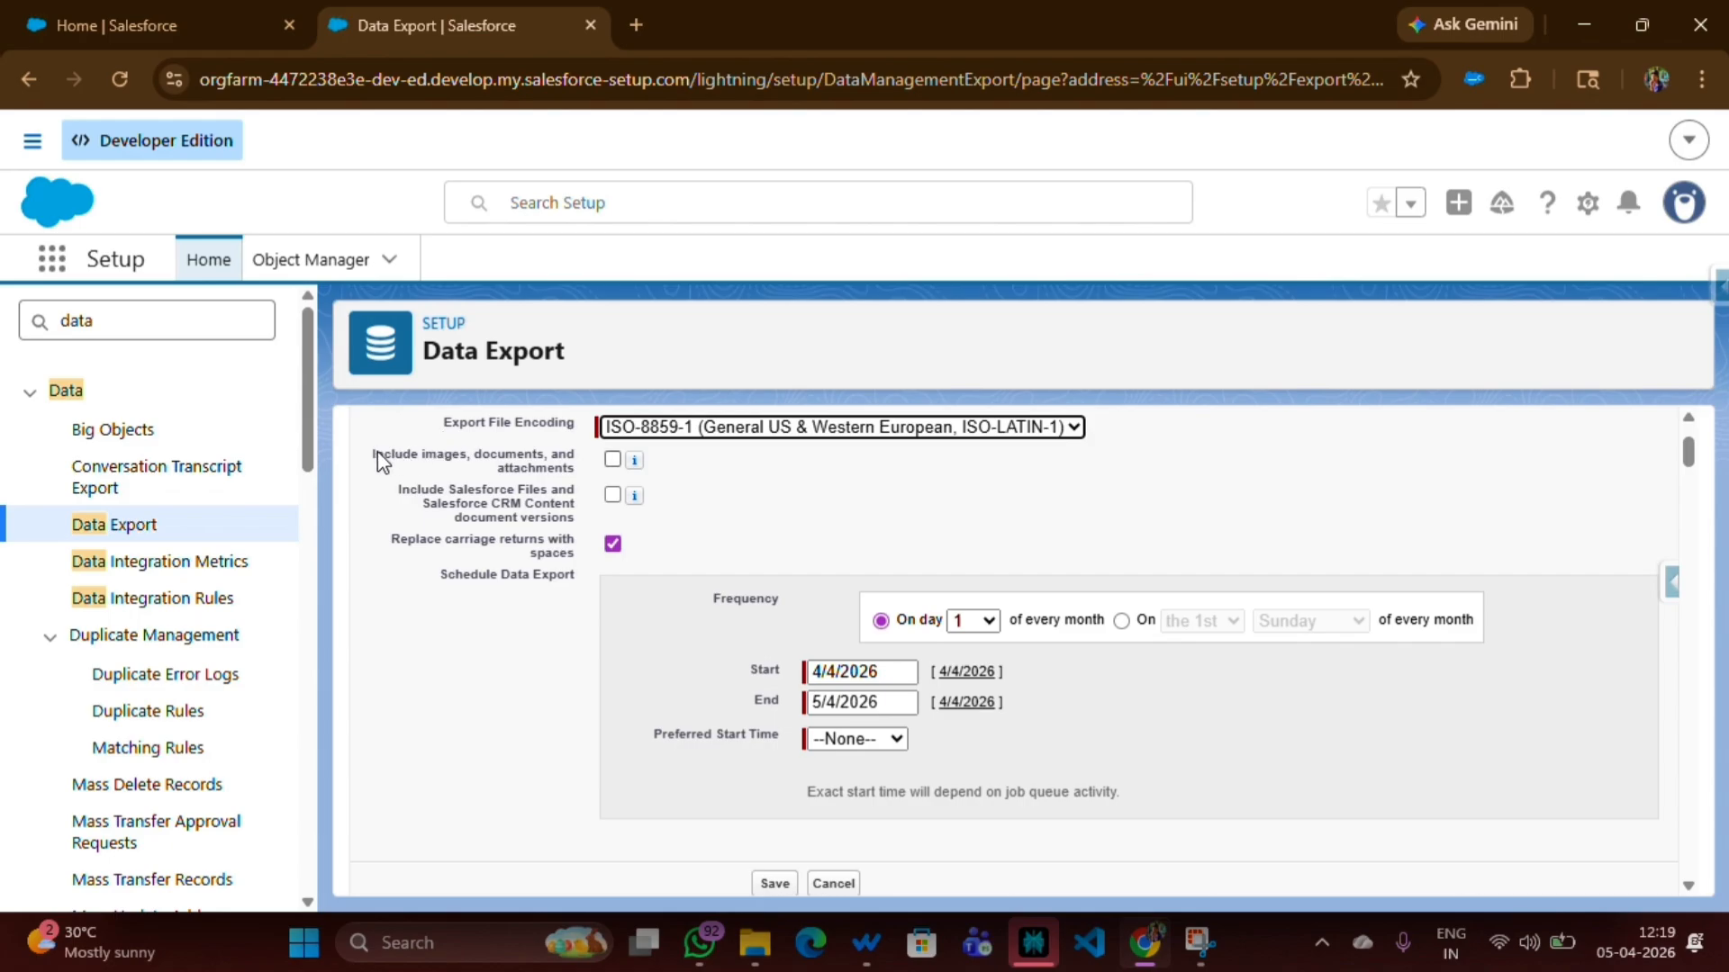
Include images, documents and attachments as well as Salesforce Files and CRM Content document versions in the scheduled export.
drag(372, 453, 569, 475)
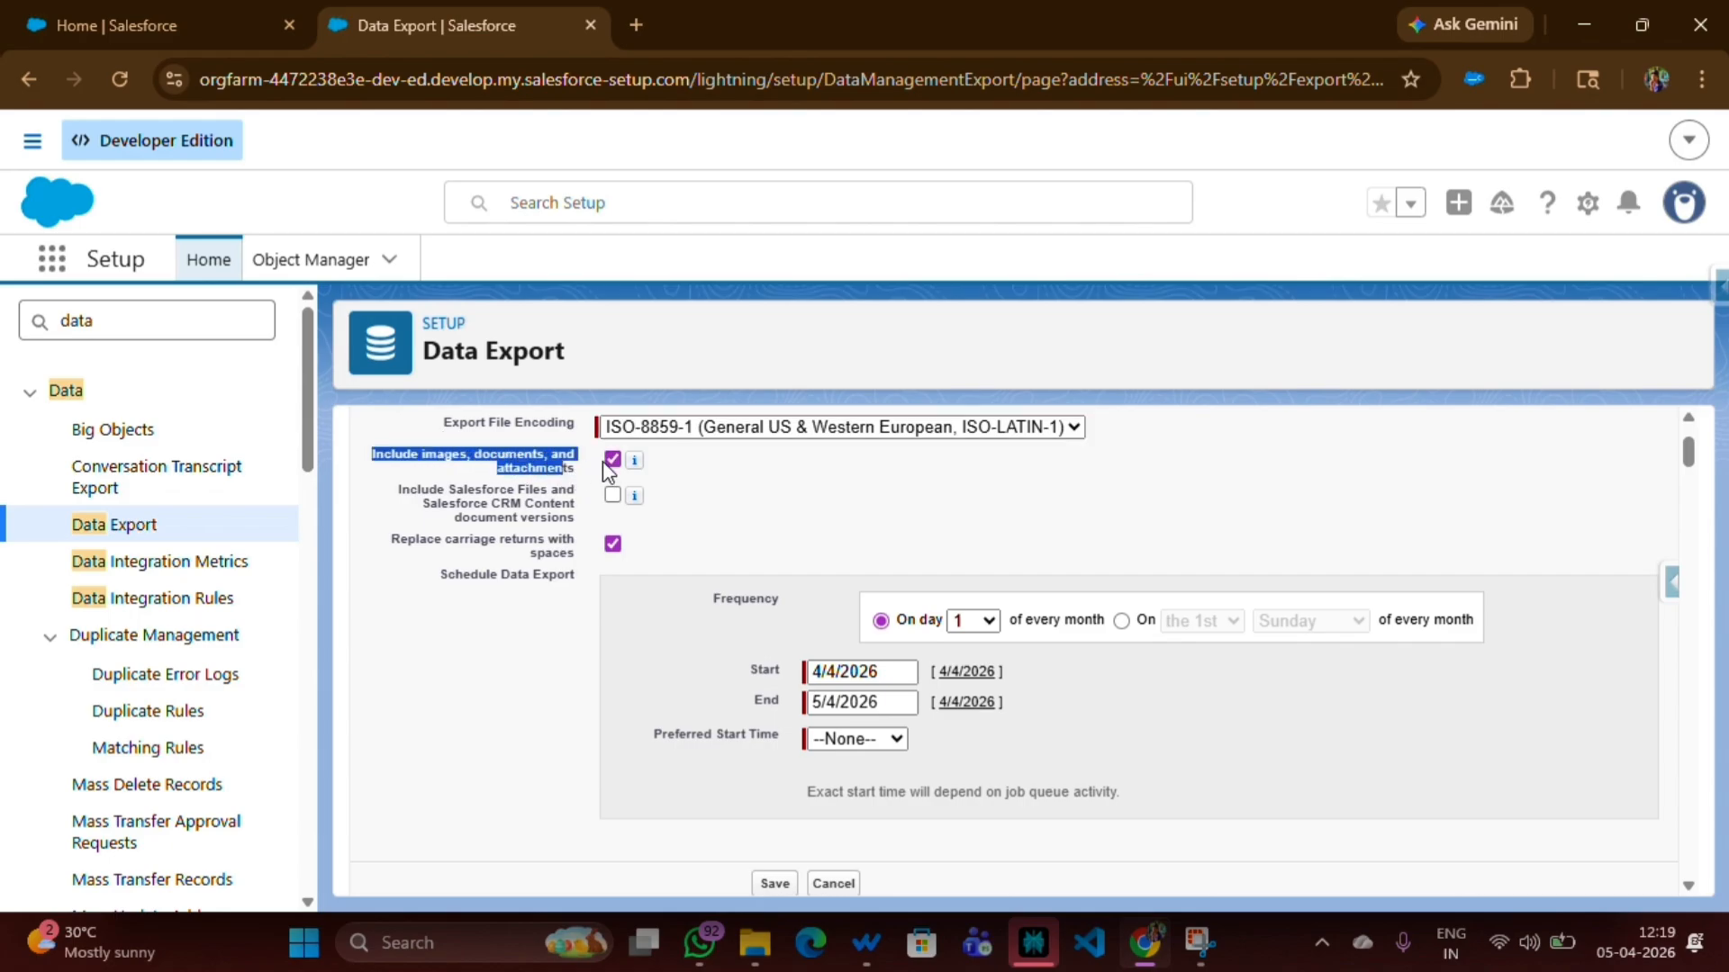
click(610, 460)
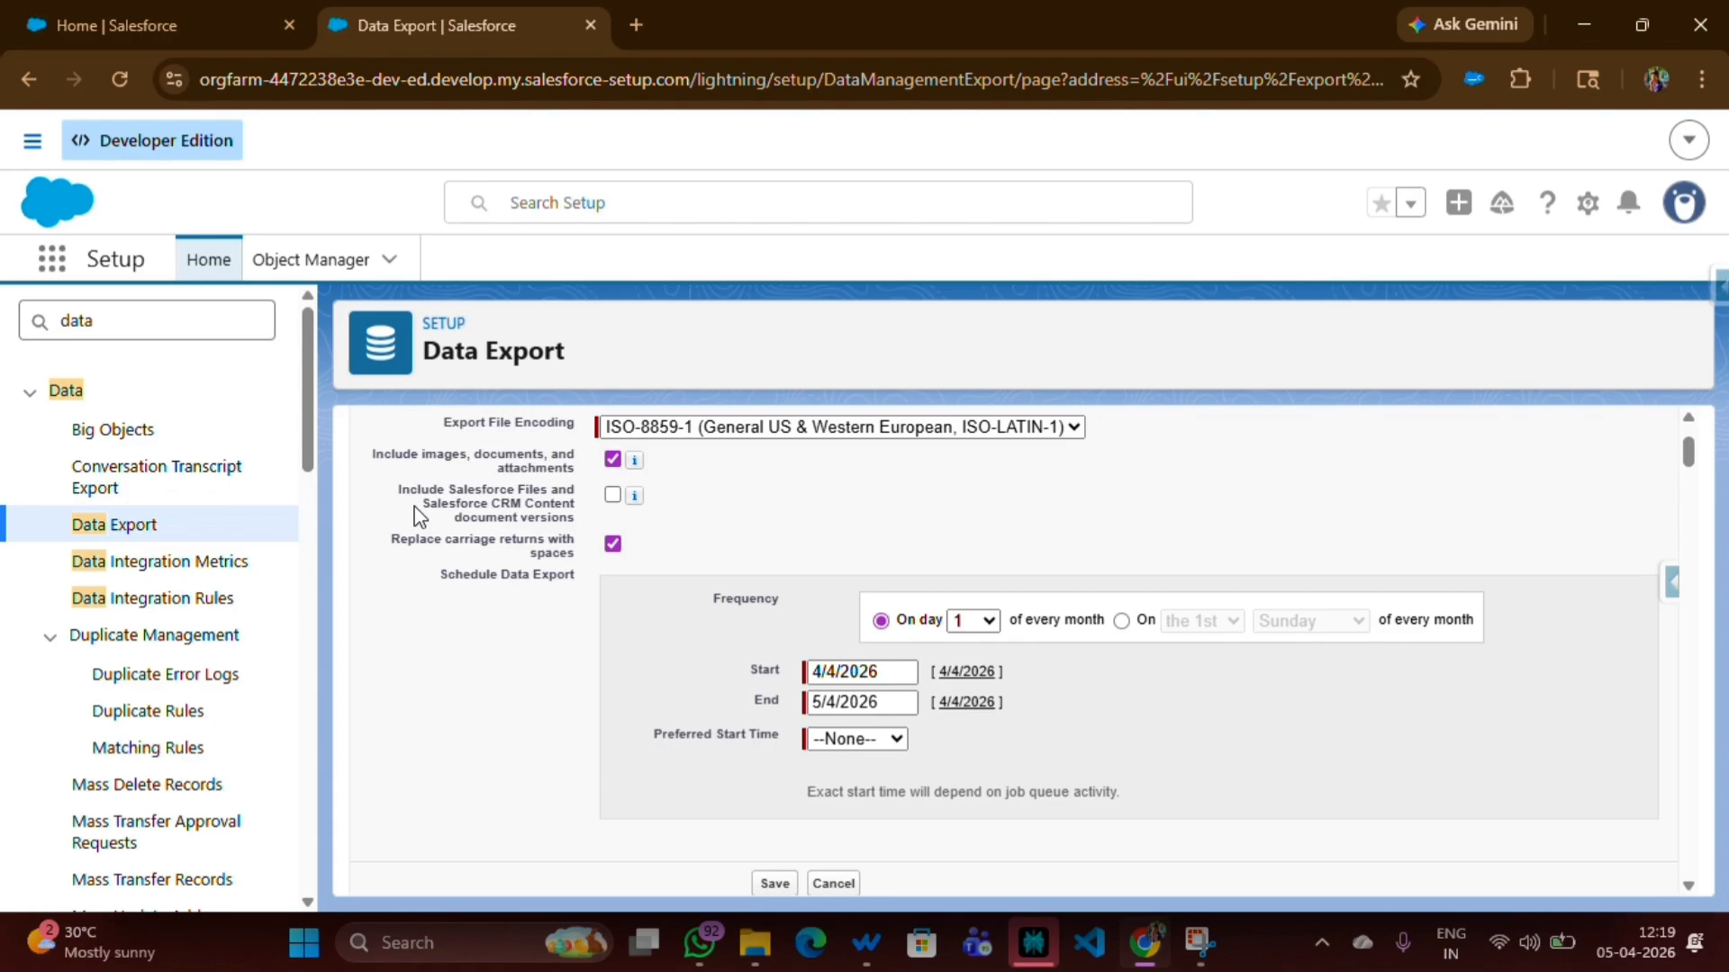
click(612, 495)
Review the day-of-month choices and set the export frequency to the 1st Sunday of every month.
click(1120, 621)
click(881, 621)
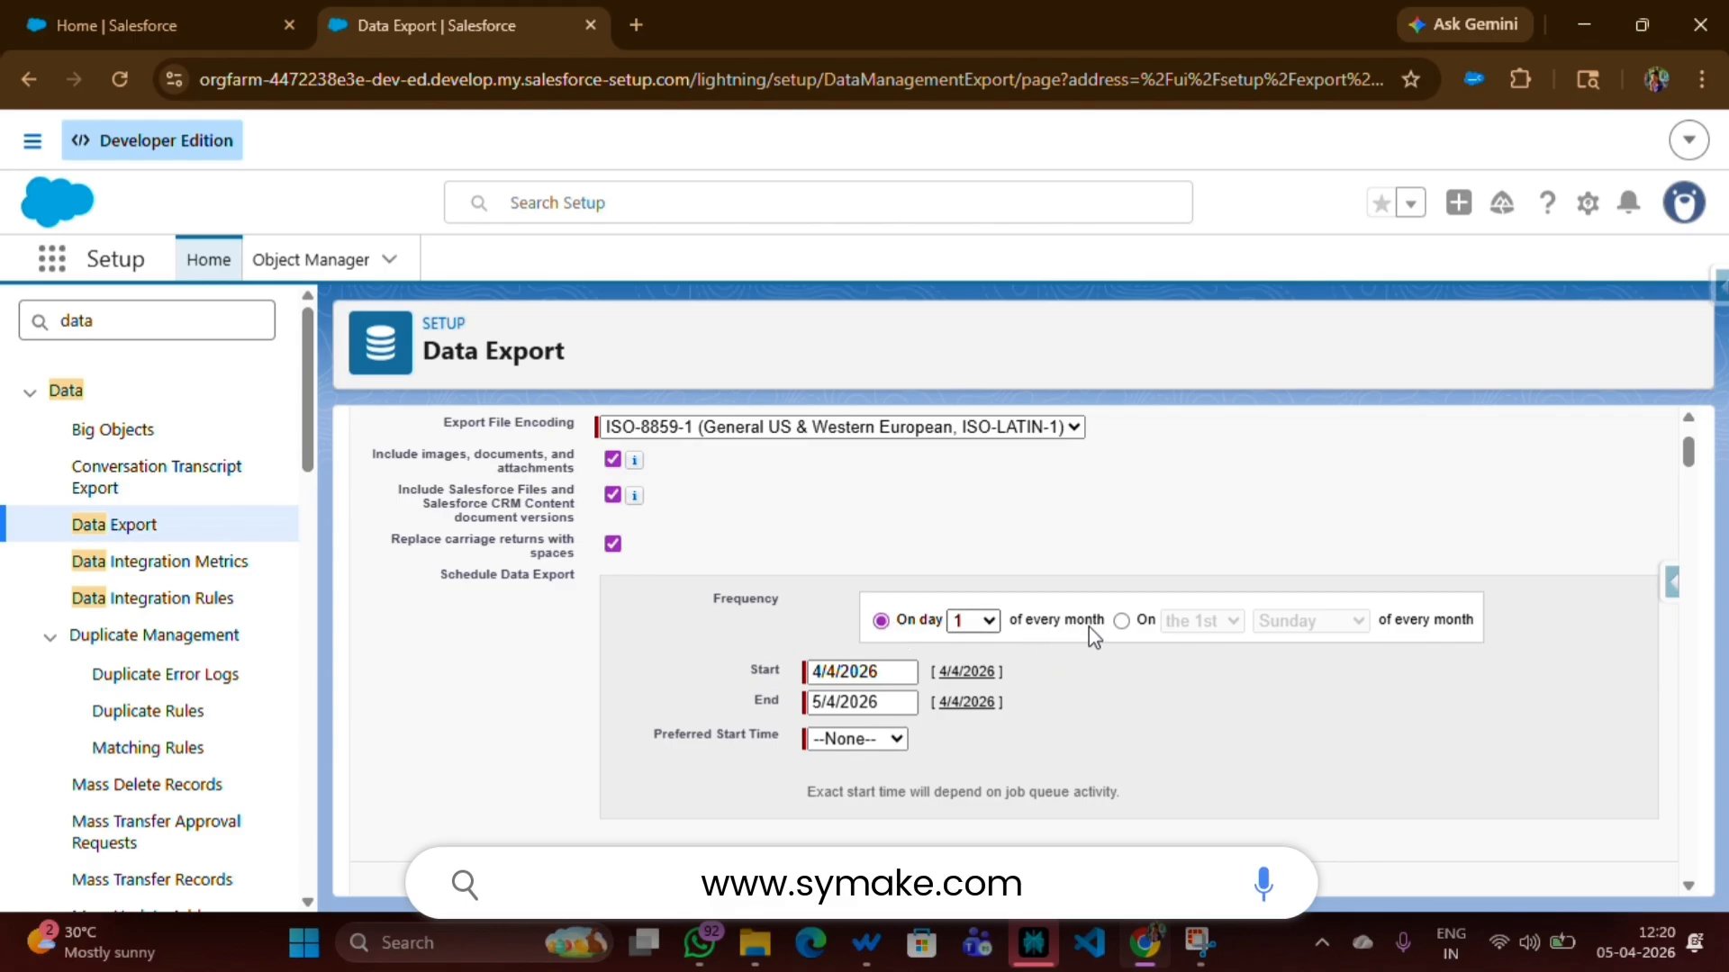
click(956, 630)
scroll(969, 532, down, 3)
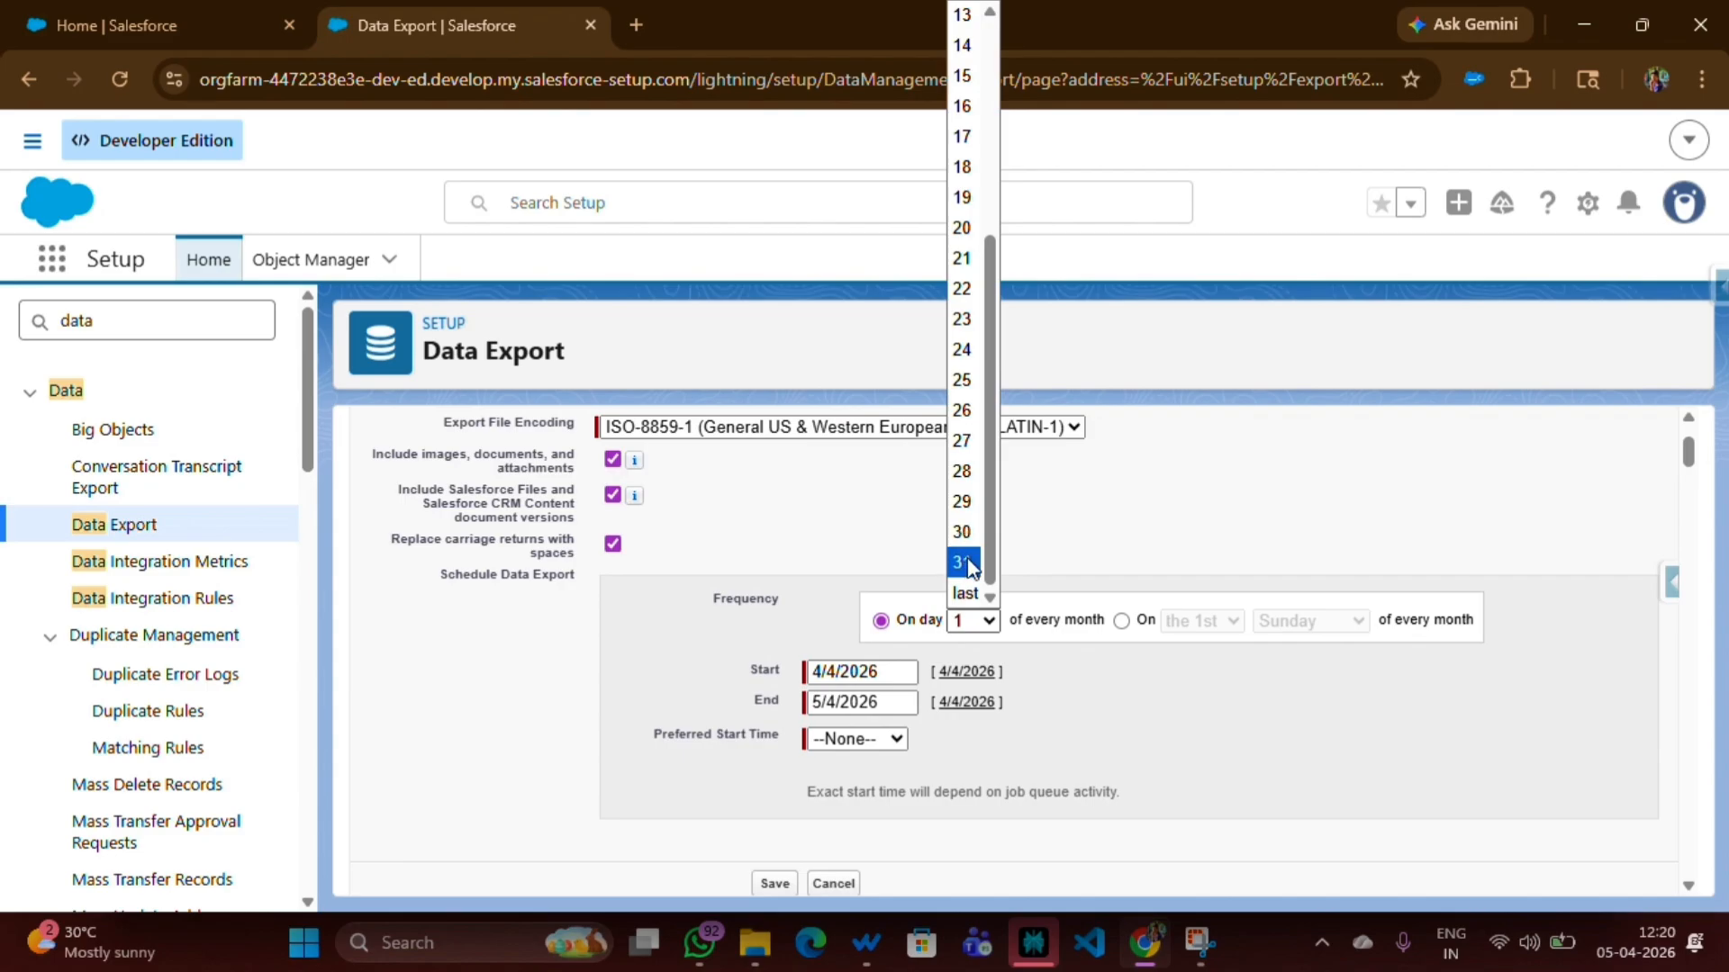
scroll(968, 565, up, 4)
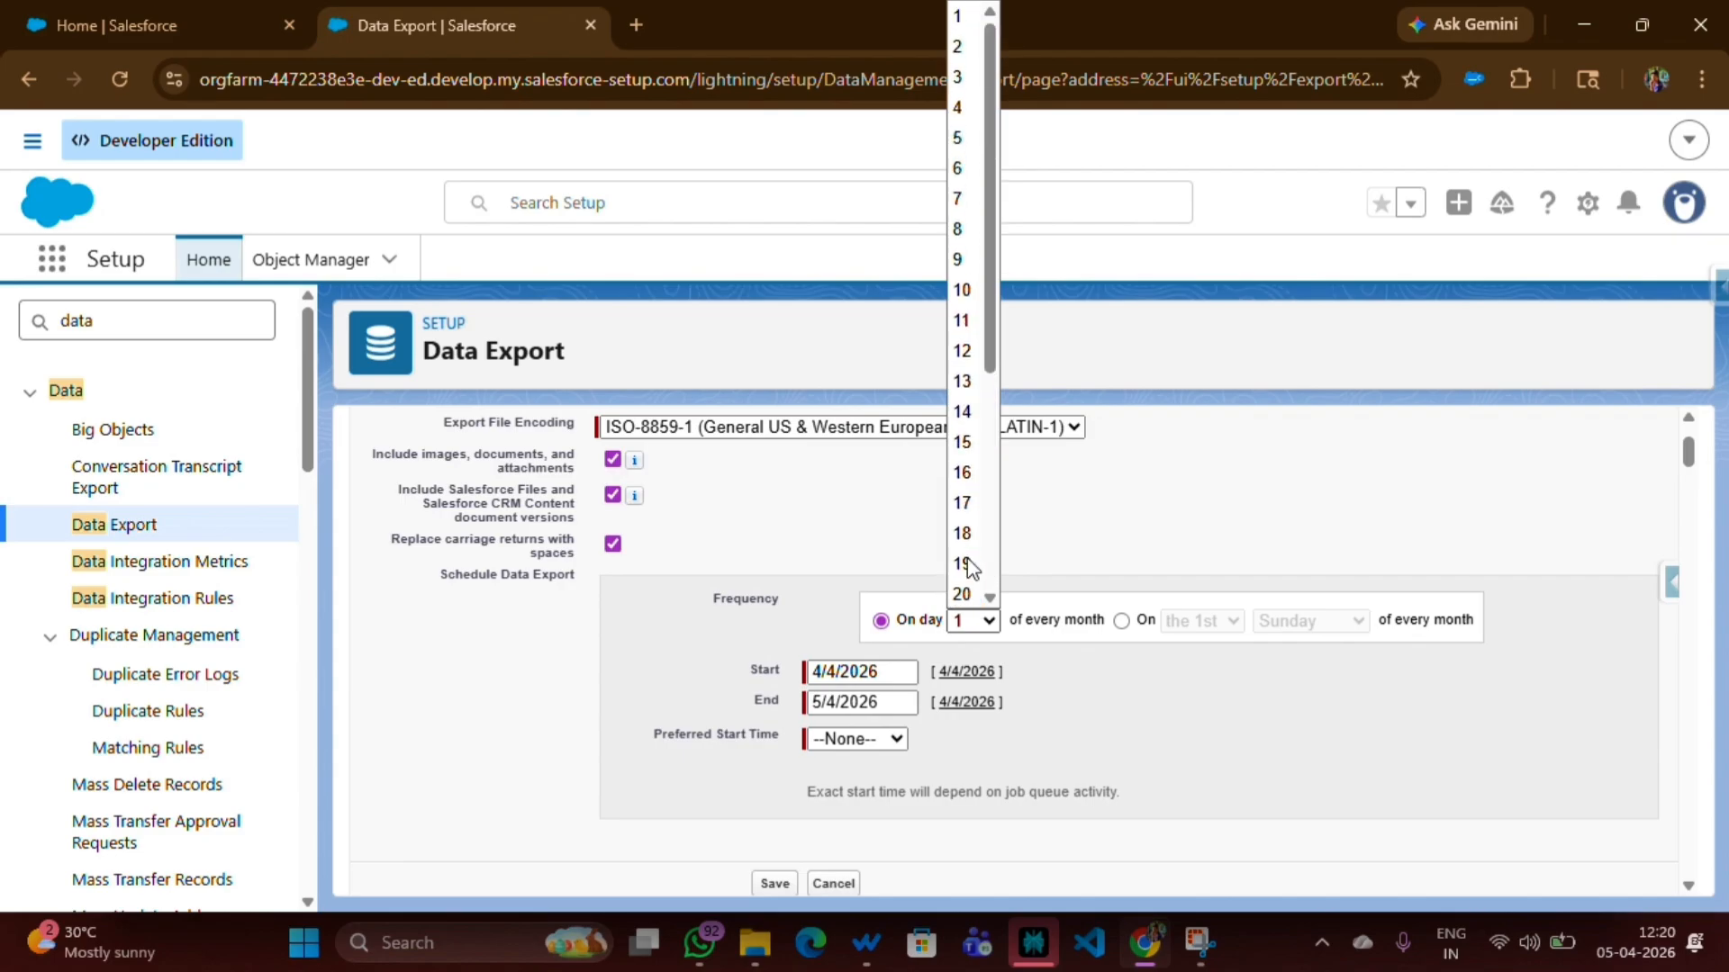
click(1012, 663)
click(1121, 621)
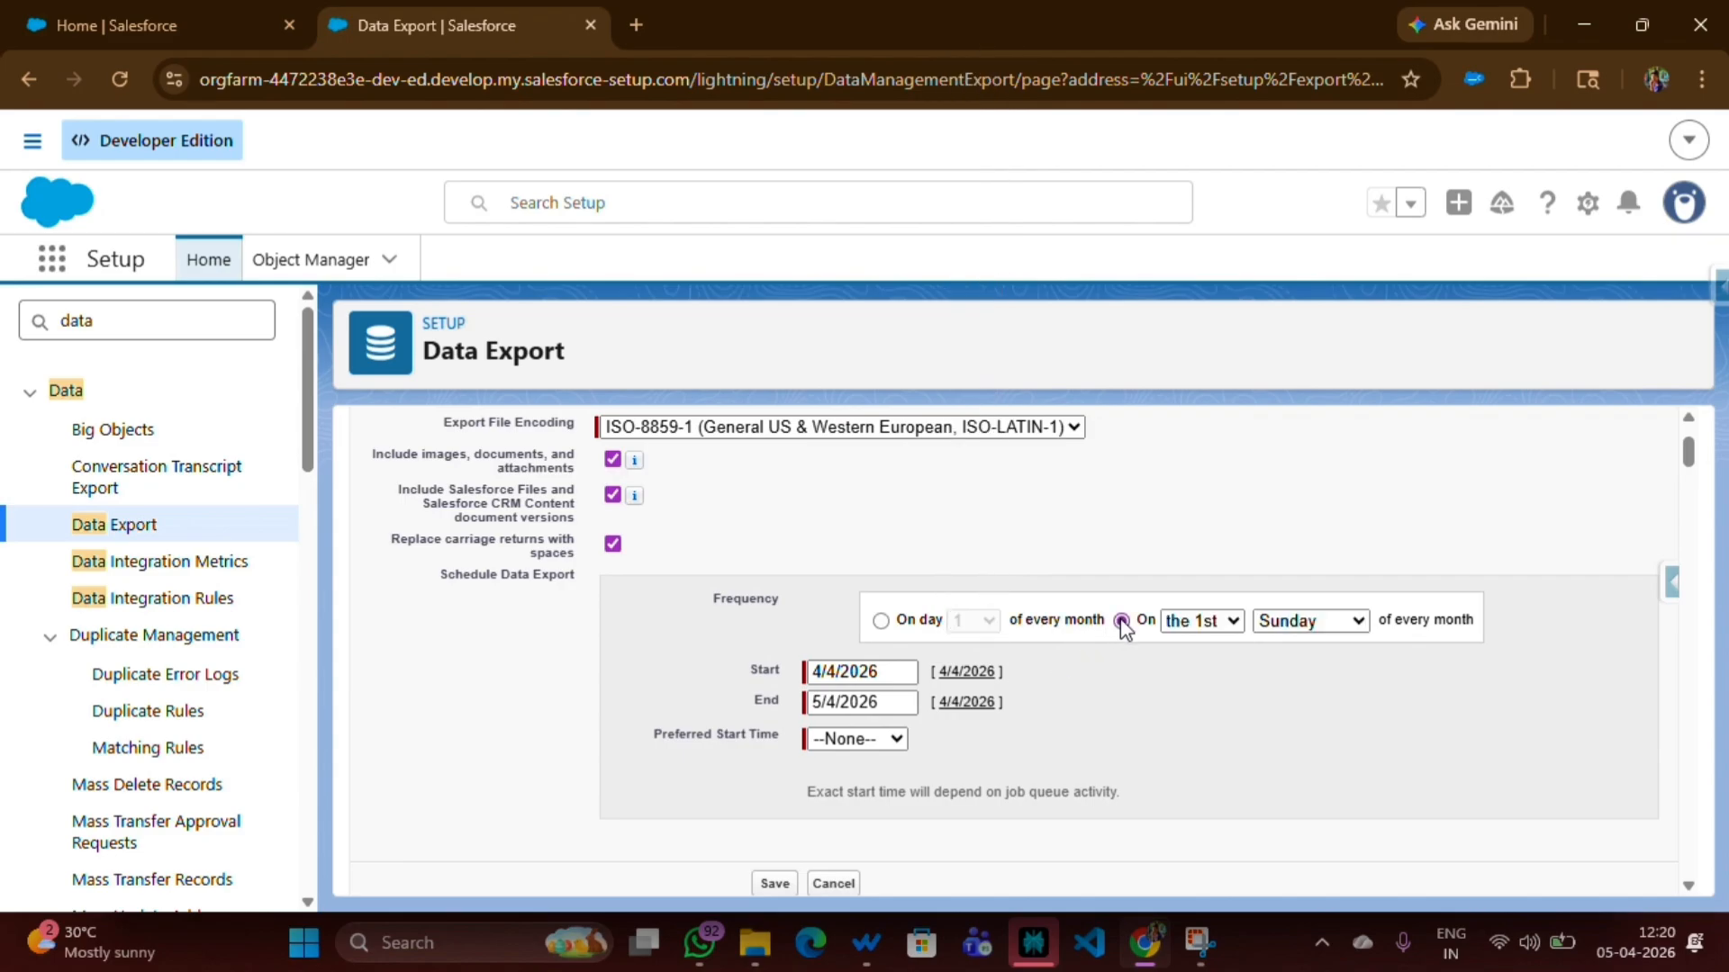
click(1204, 621)
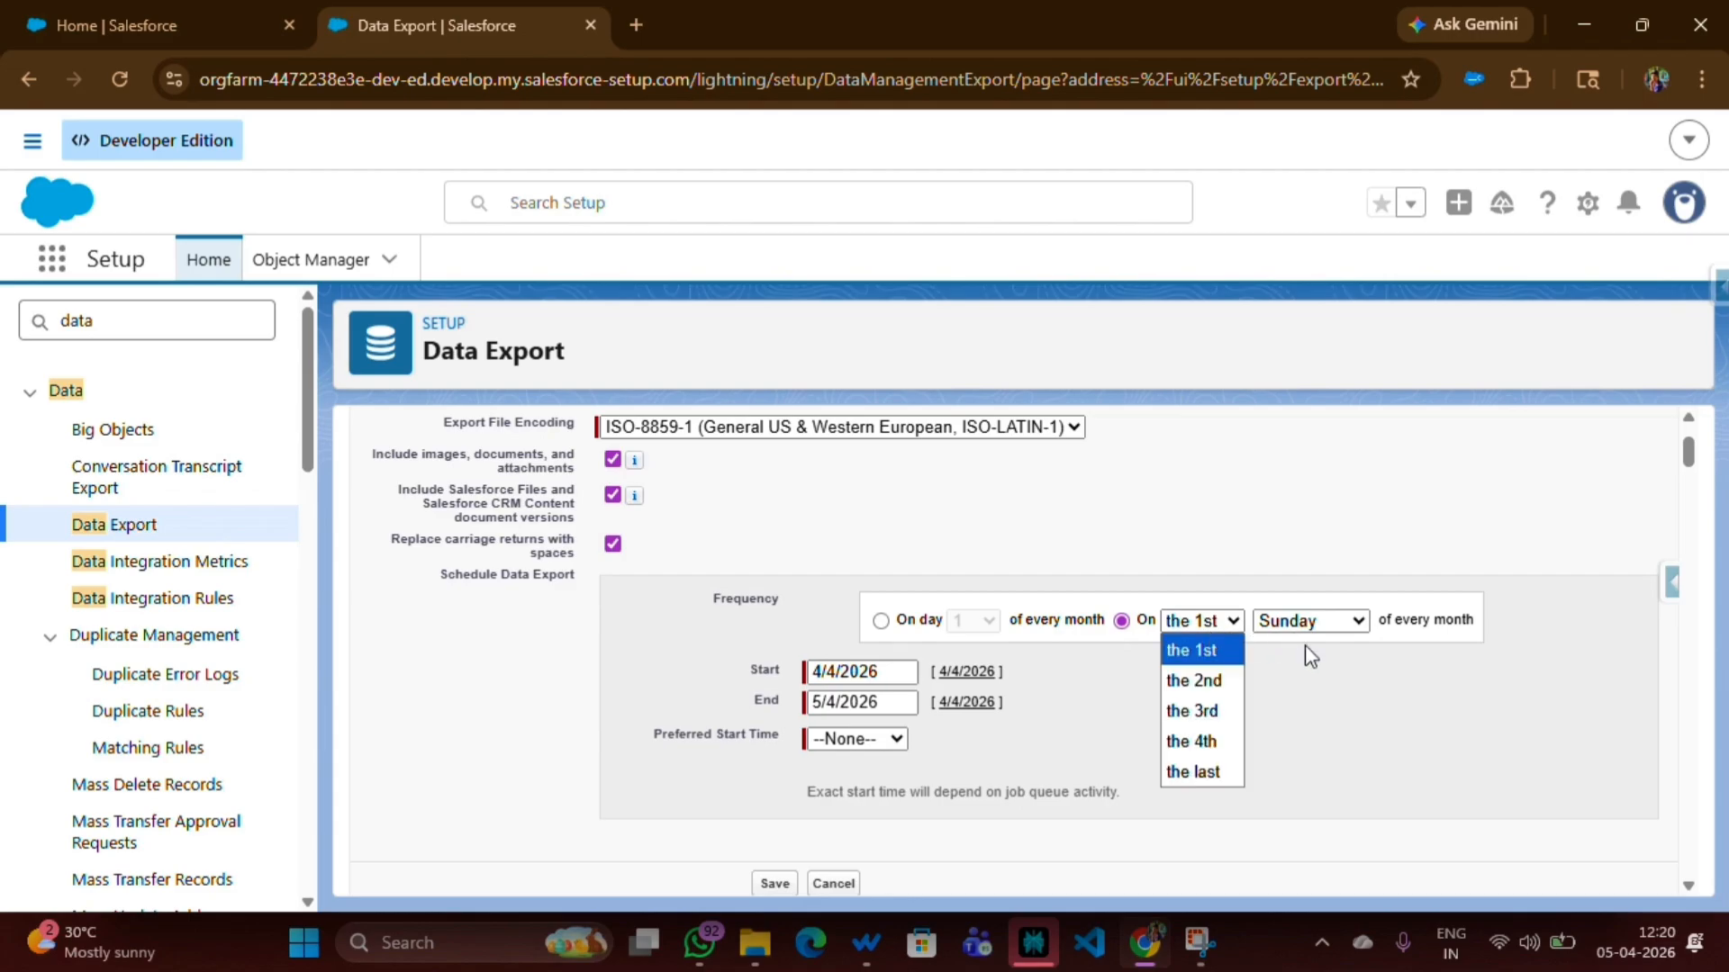
click(702, 676)
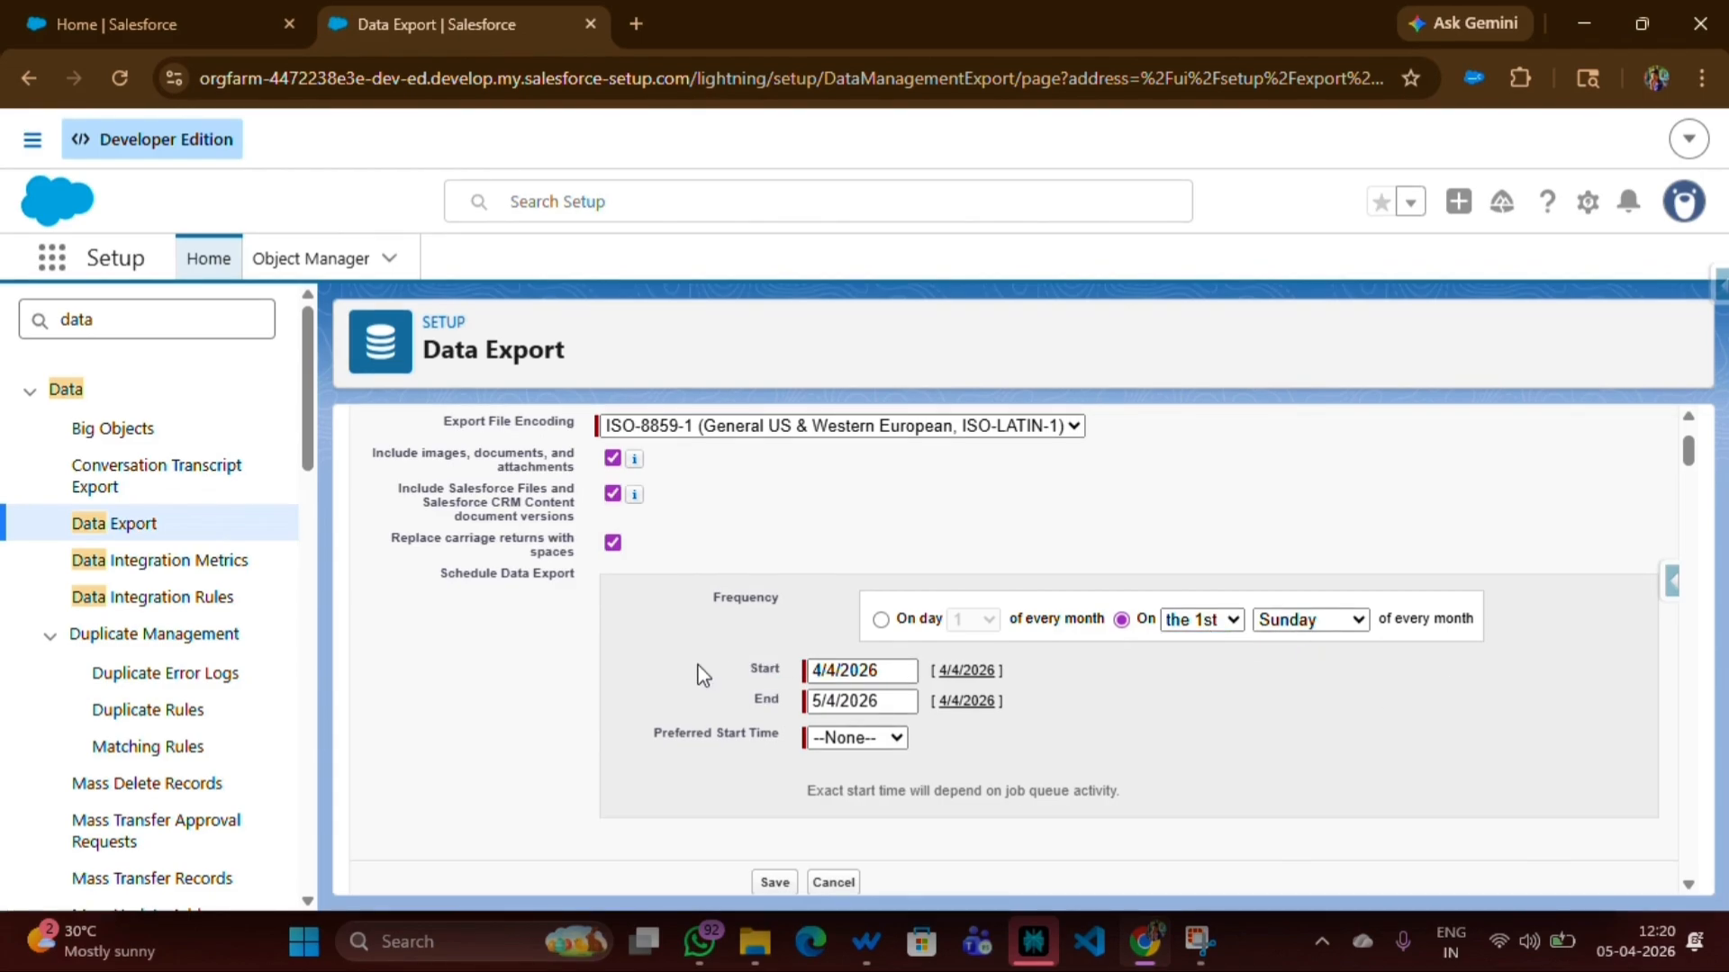
Review the schedule's start and end dates and the choices for its preferred start time.
drag(715, 666, 814, 707)
drag(631, 731, 776, 735)
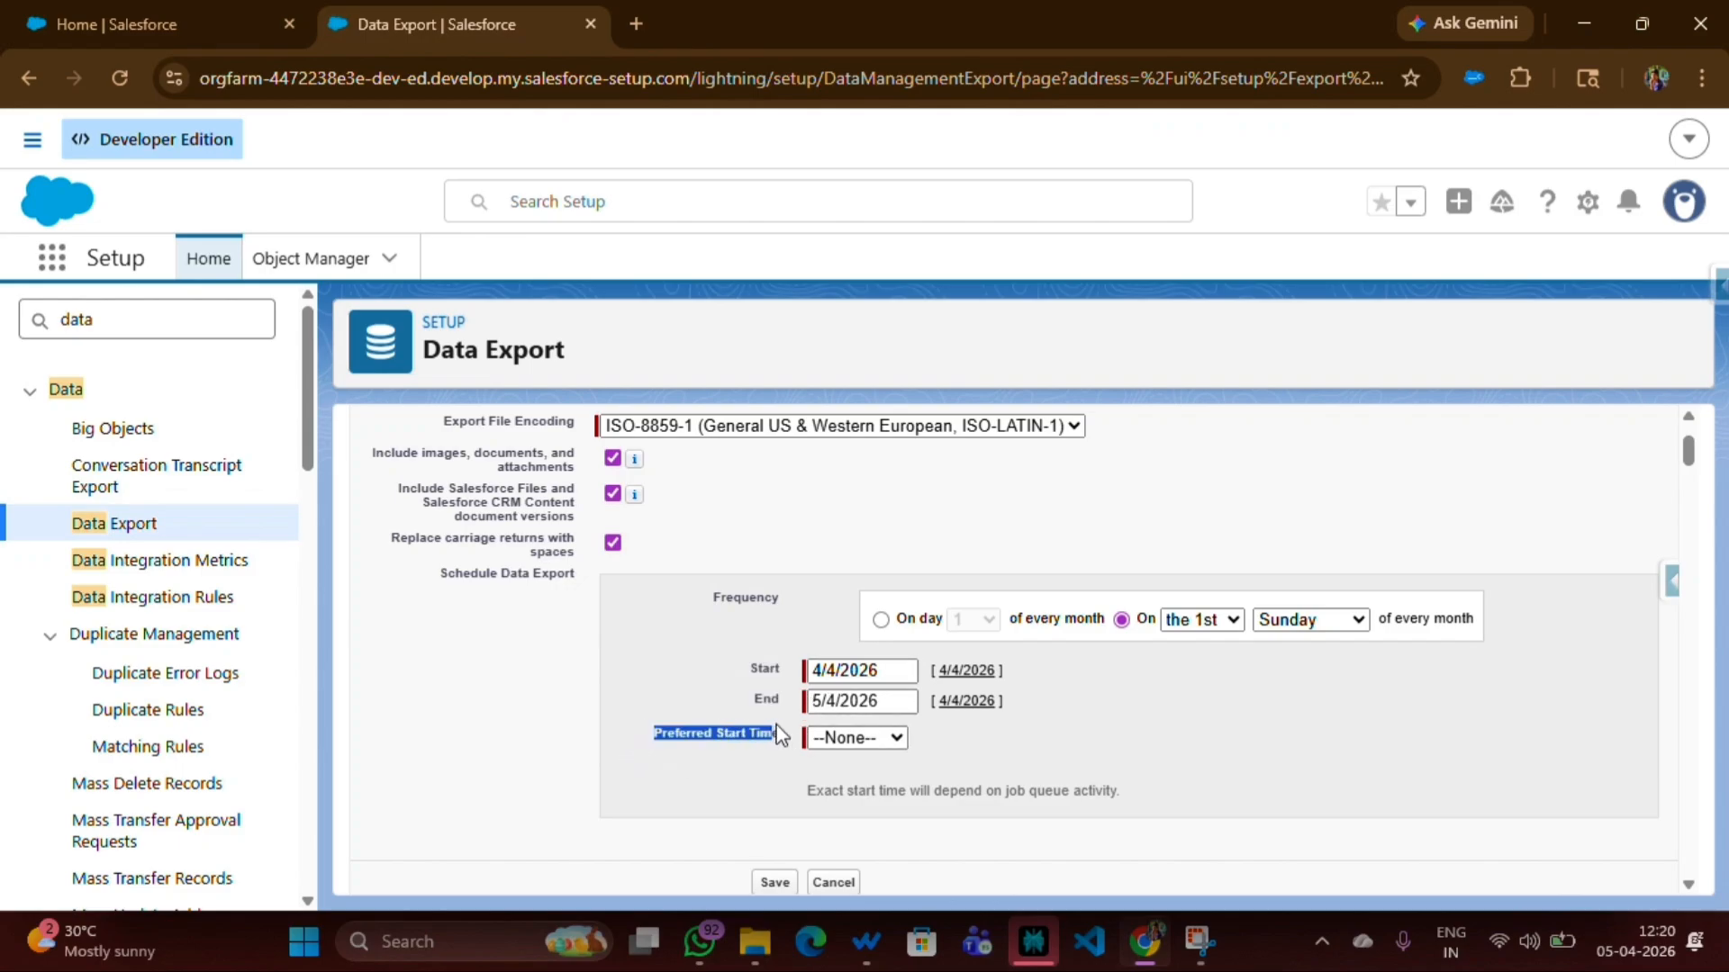
click(869, 737)
click(927, 403)
Examine which standard and custom data types can be included under Exported Data in the scheduled export form.
scroll(896, 531, down, 3)
scroll(884, 533, up, 4)
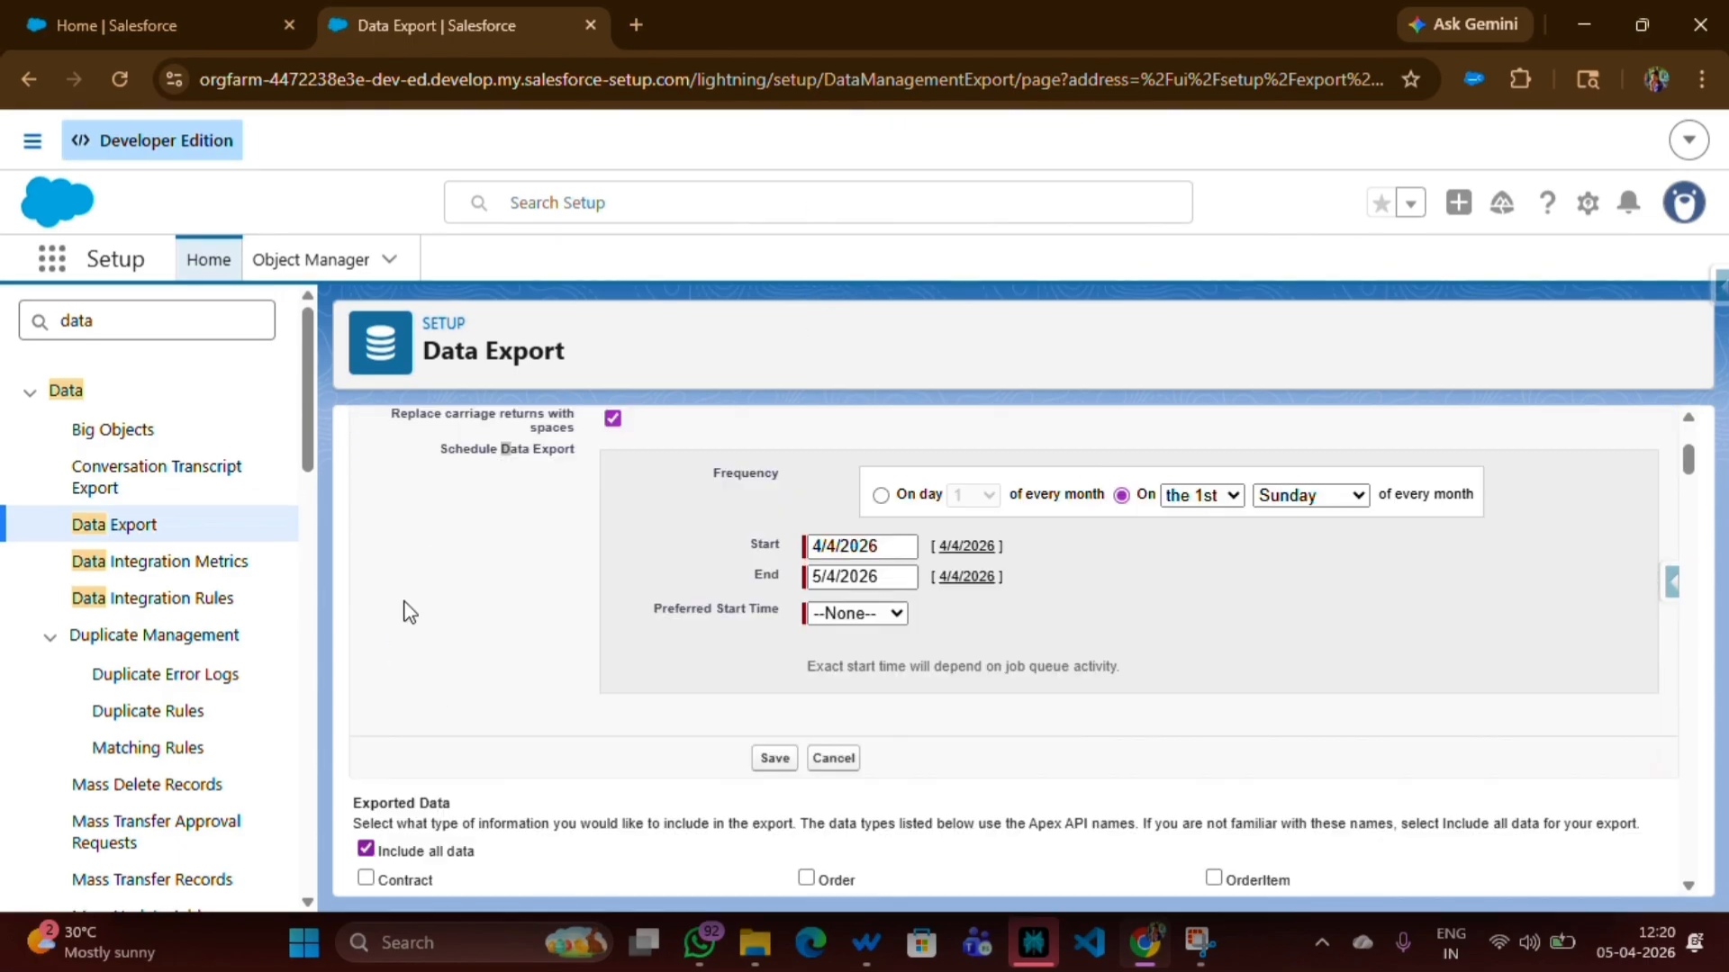
scroll(407, 608, up, 4)
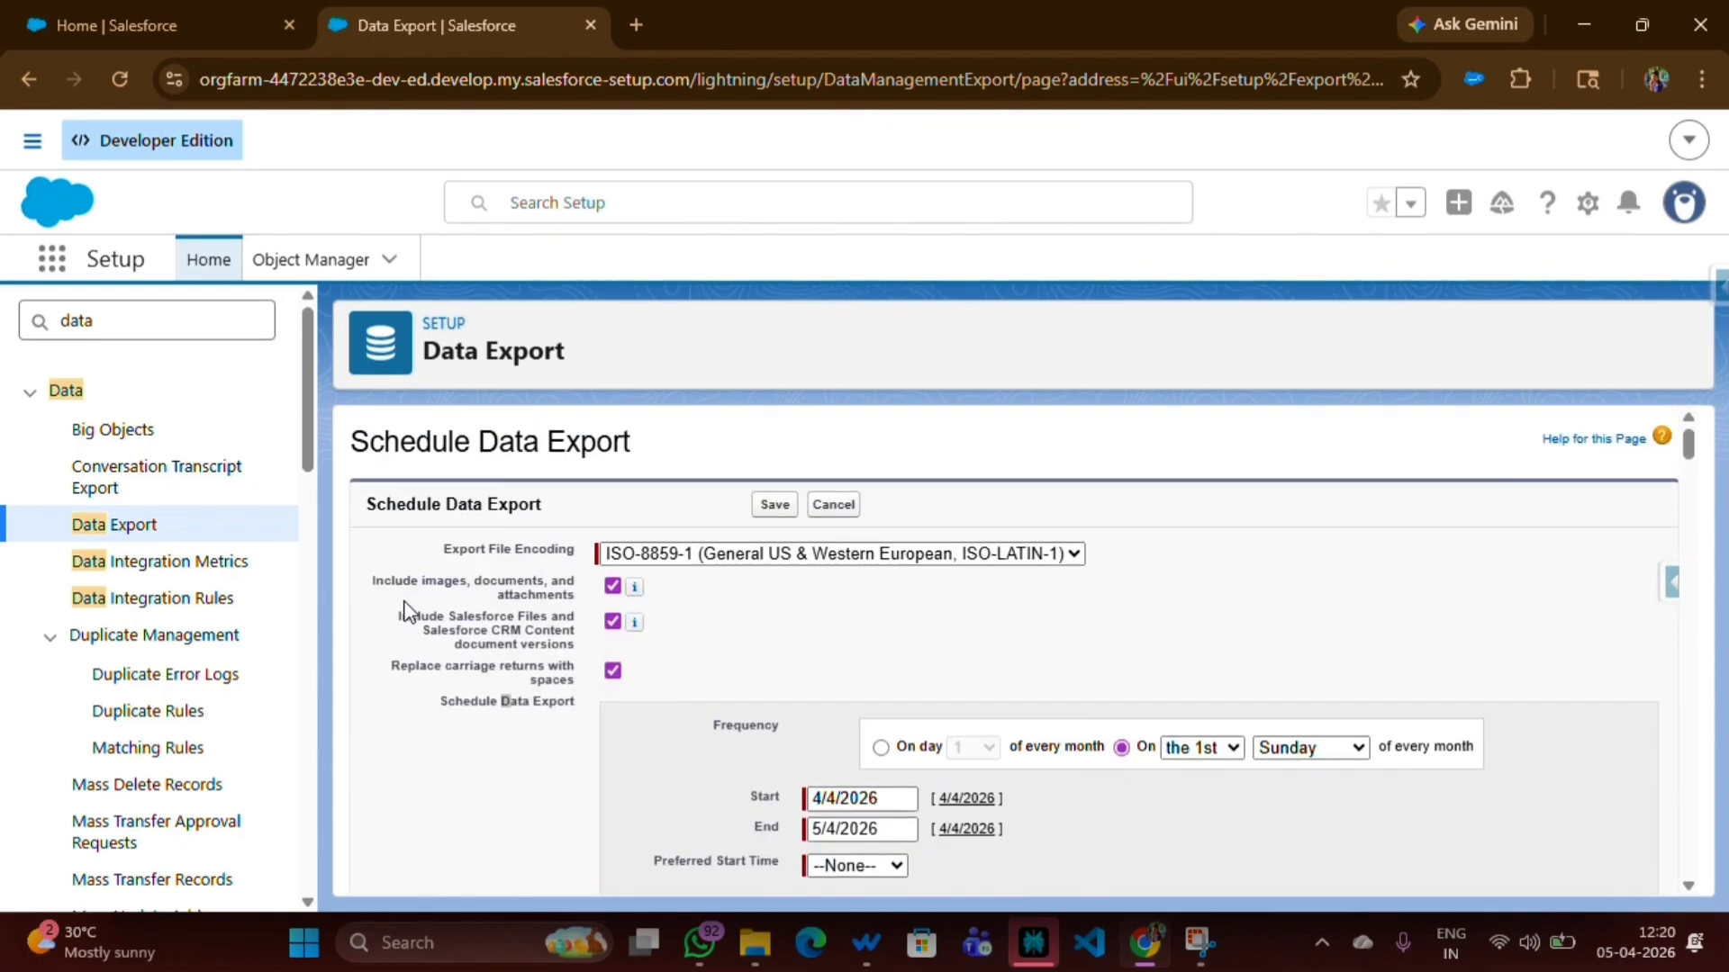
scroll(405, 621, down, 5)
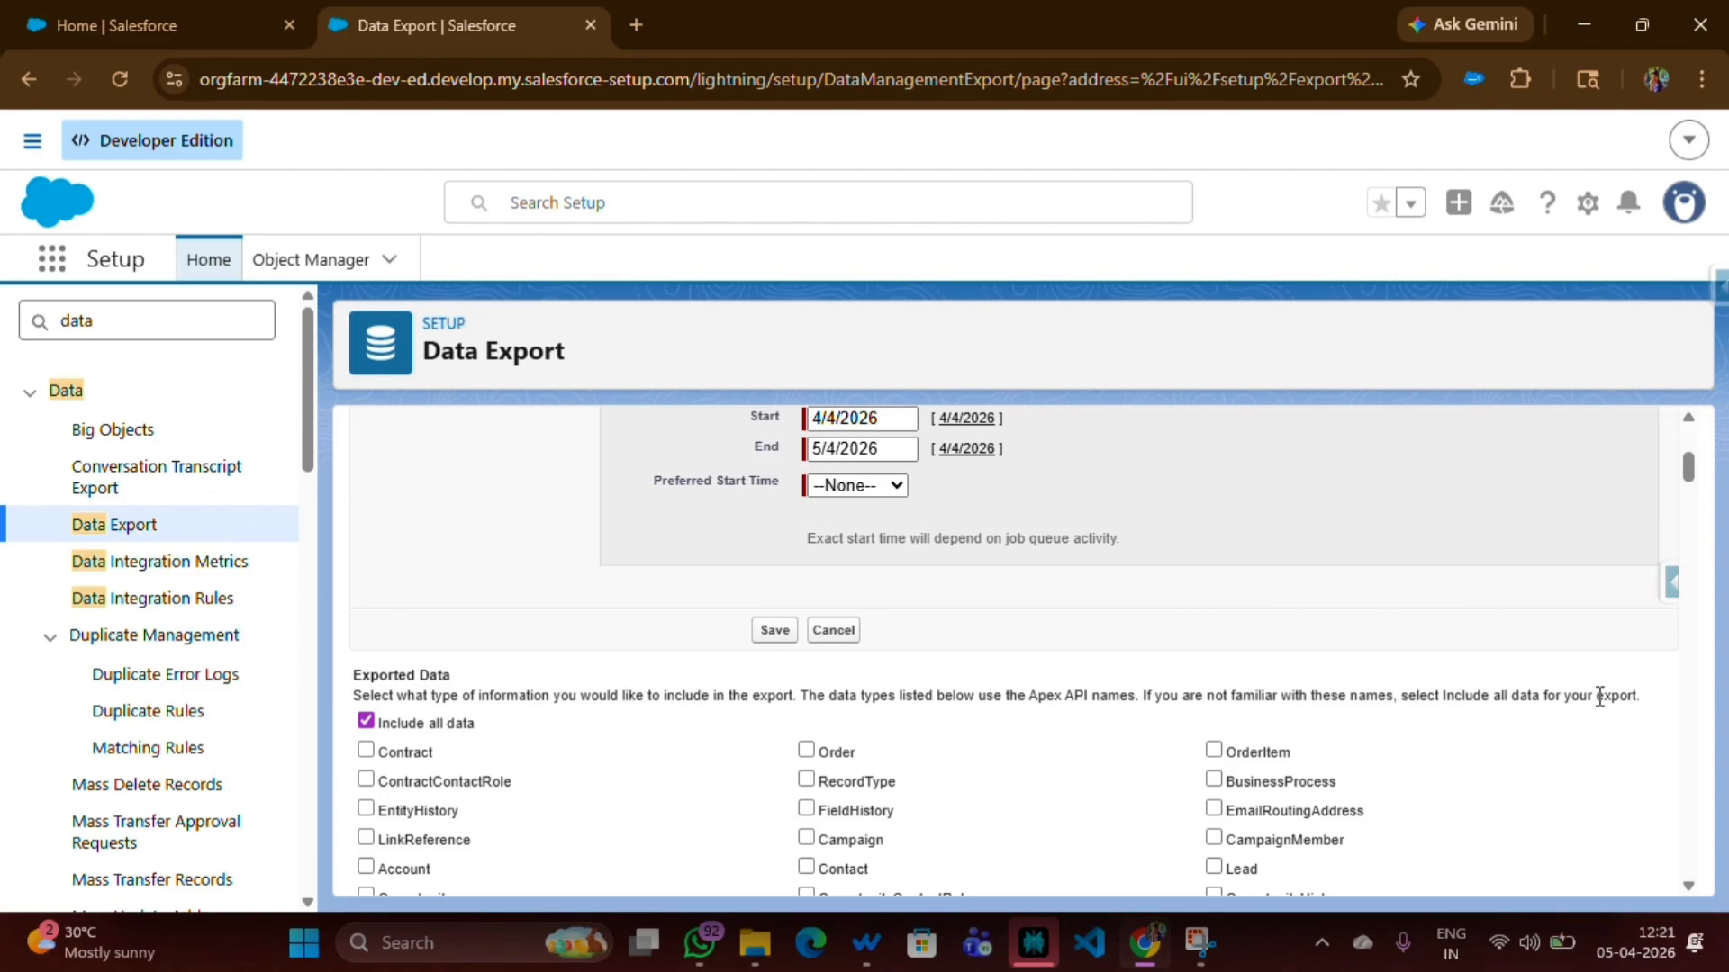
scroll(646, 636, down, 3)
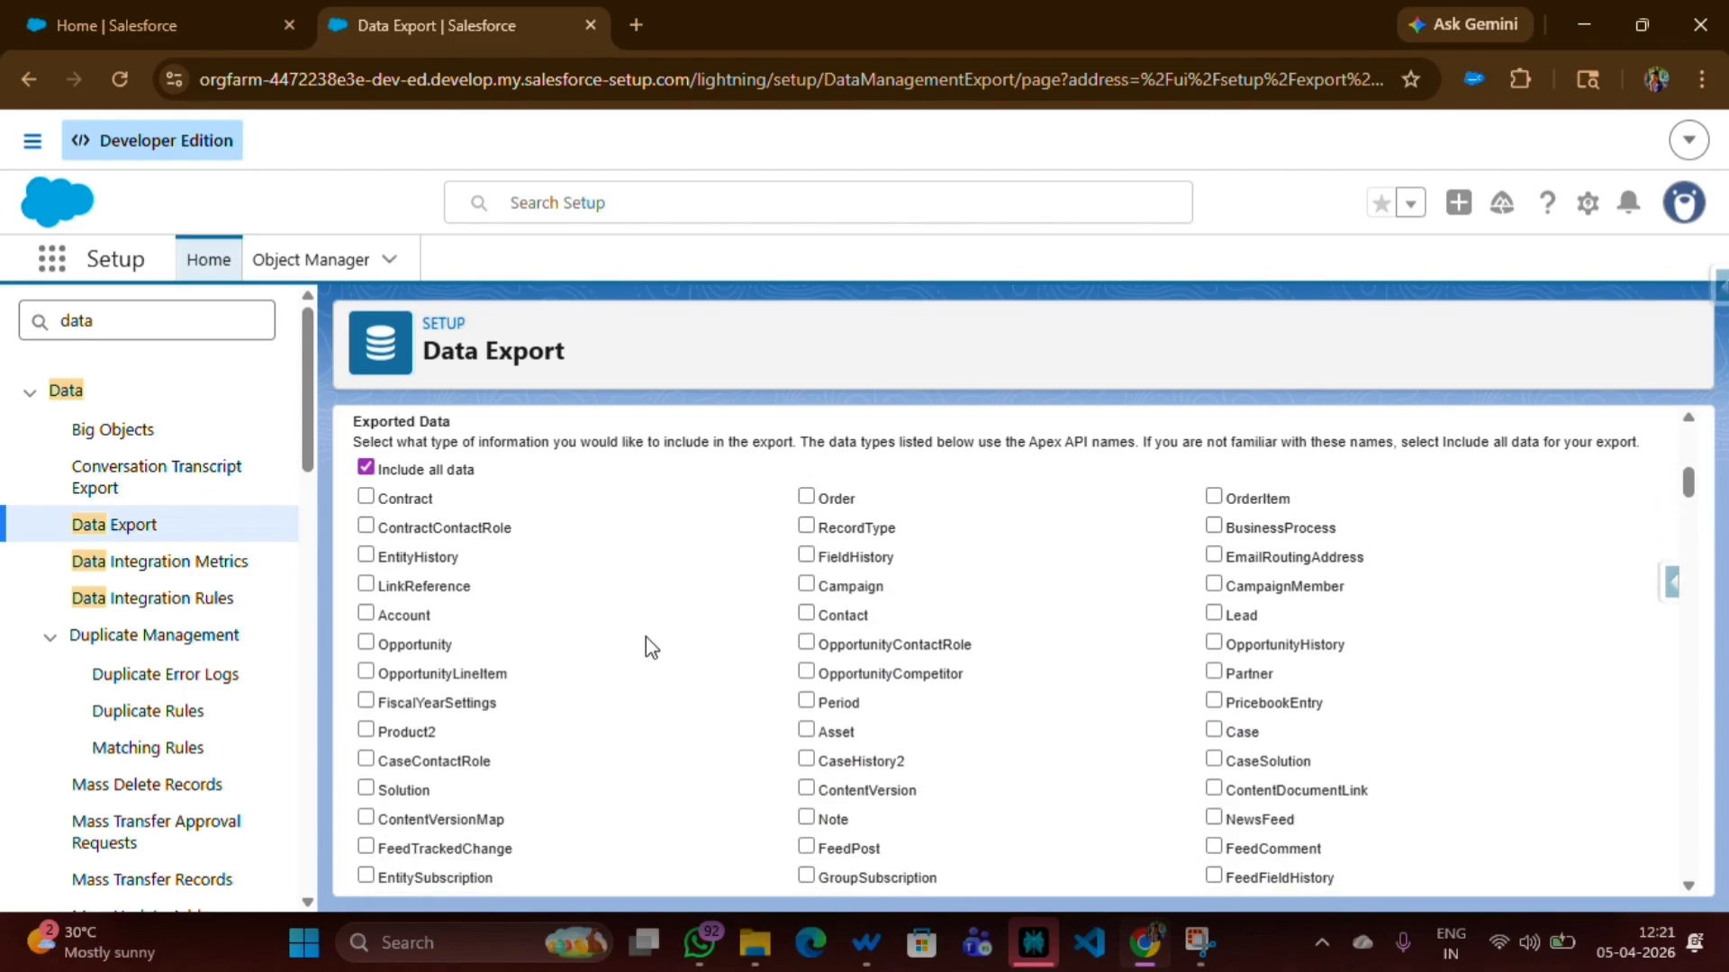
scroll(646, 636, down, 3)
scroll(371, 707, up, 1)
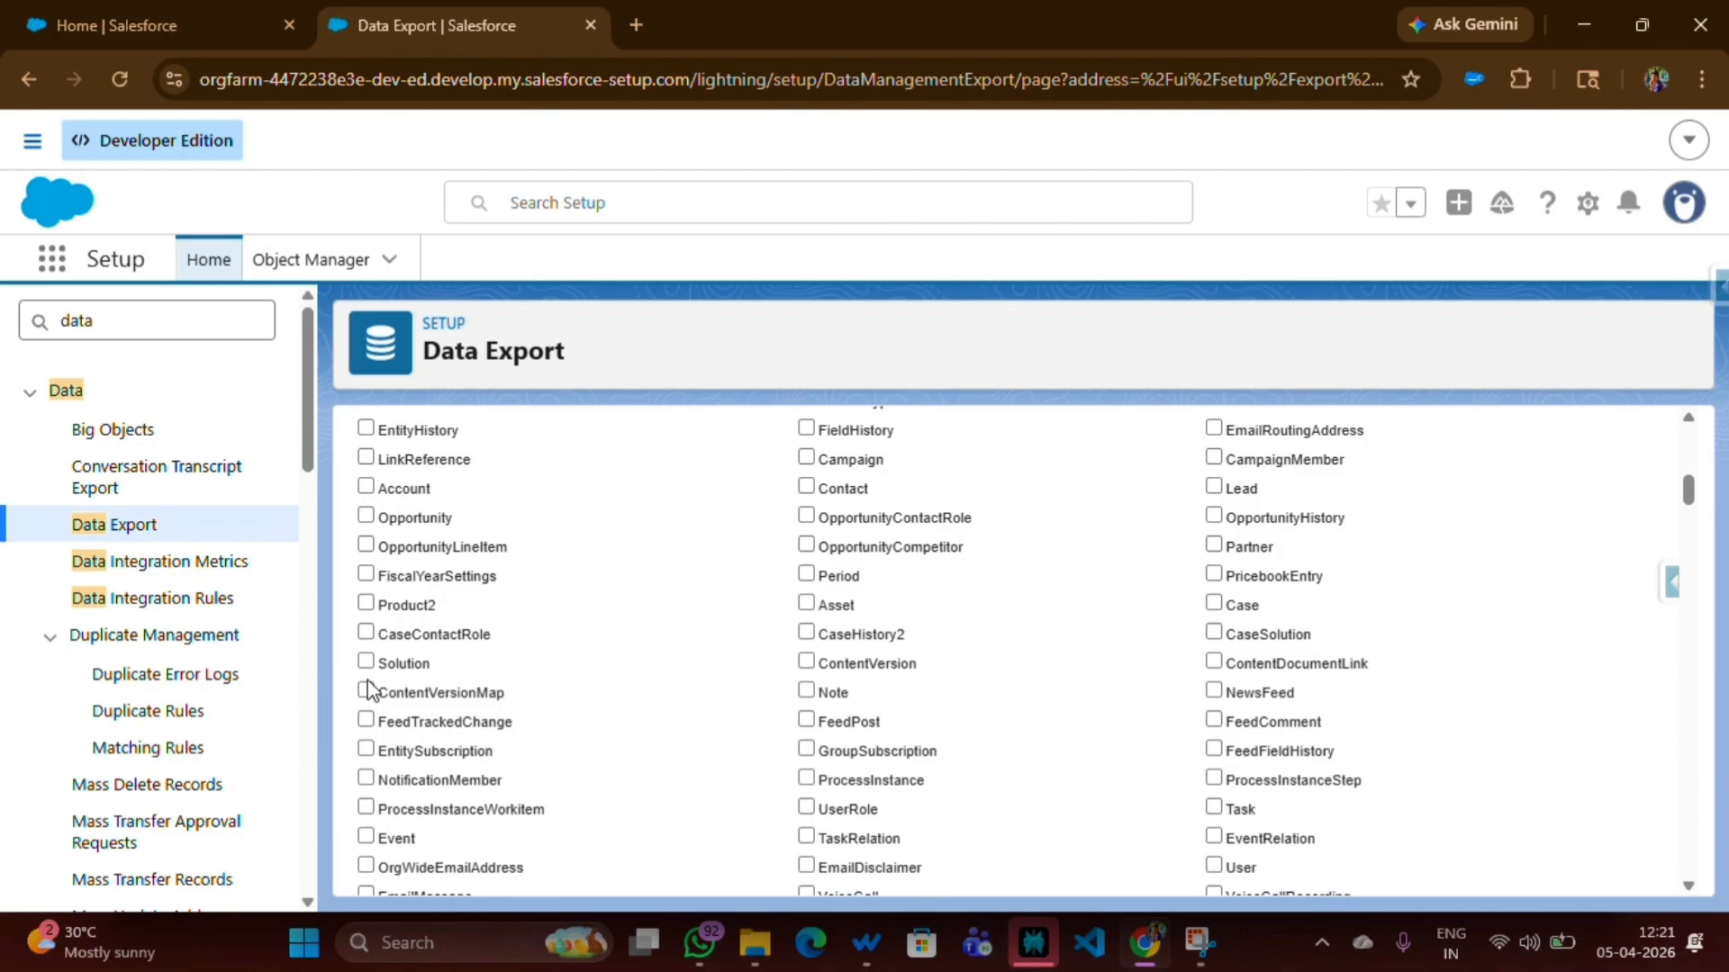
scroll(370, 689, up, 3)
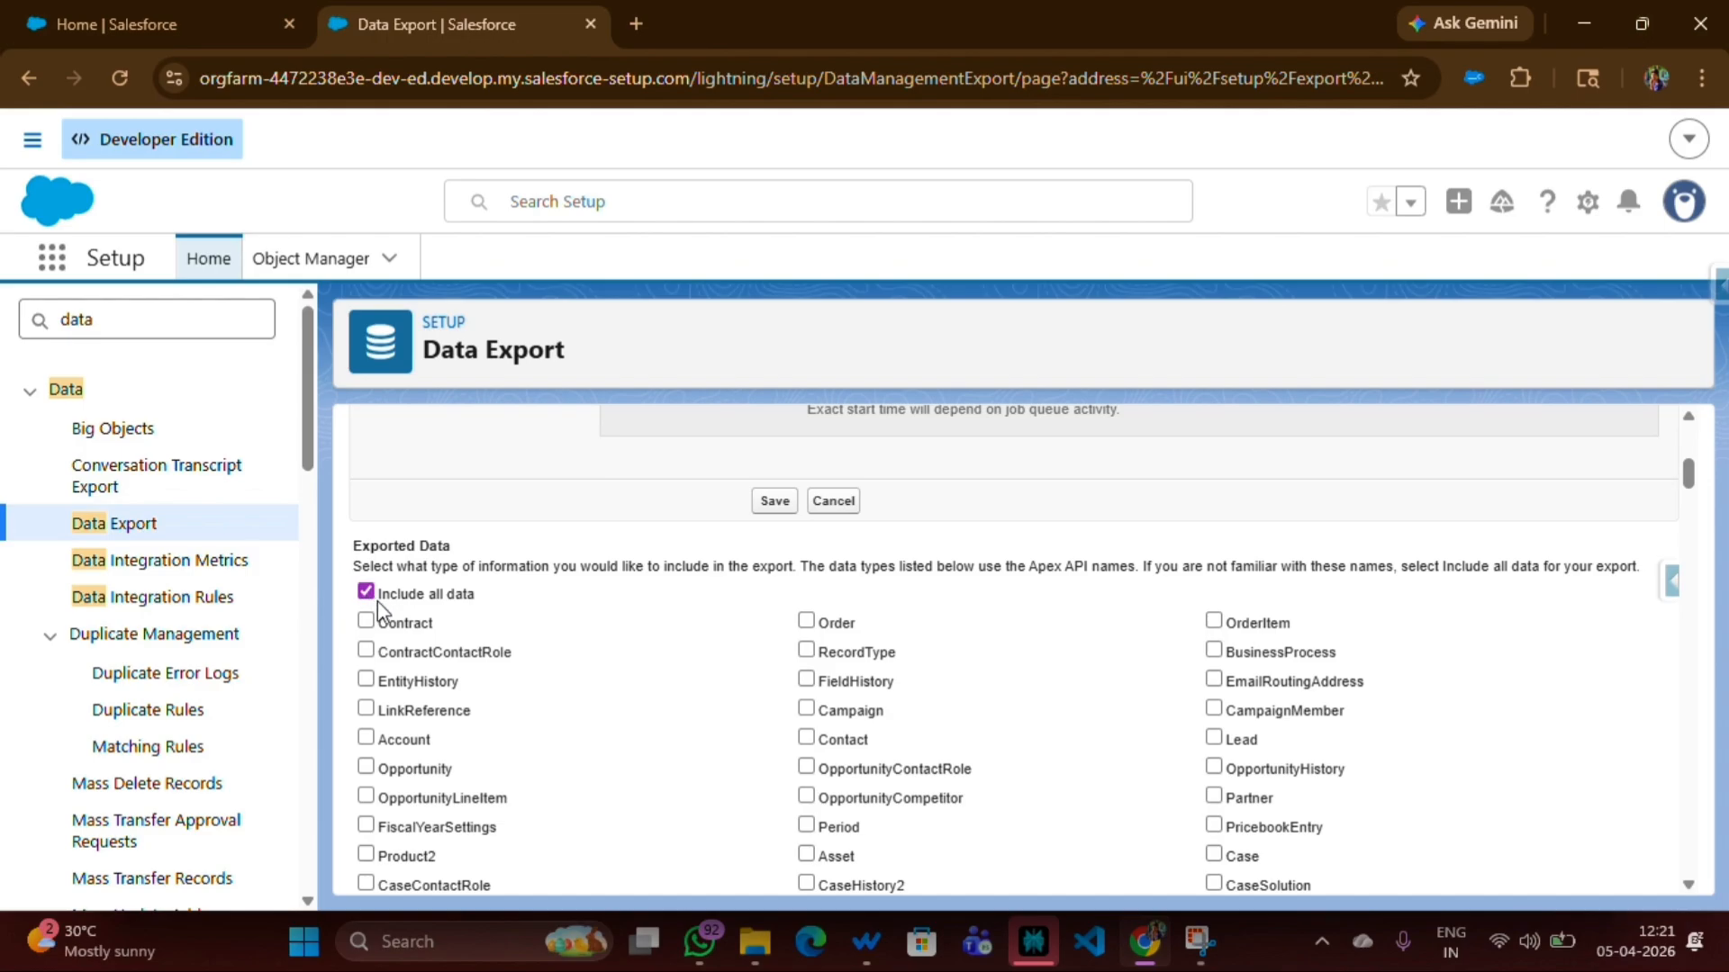
scroll(396, 740, down, 3)
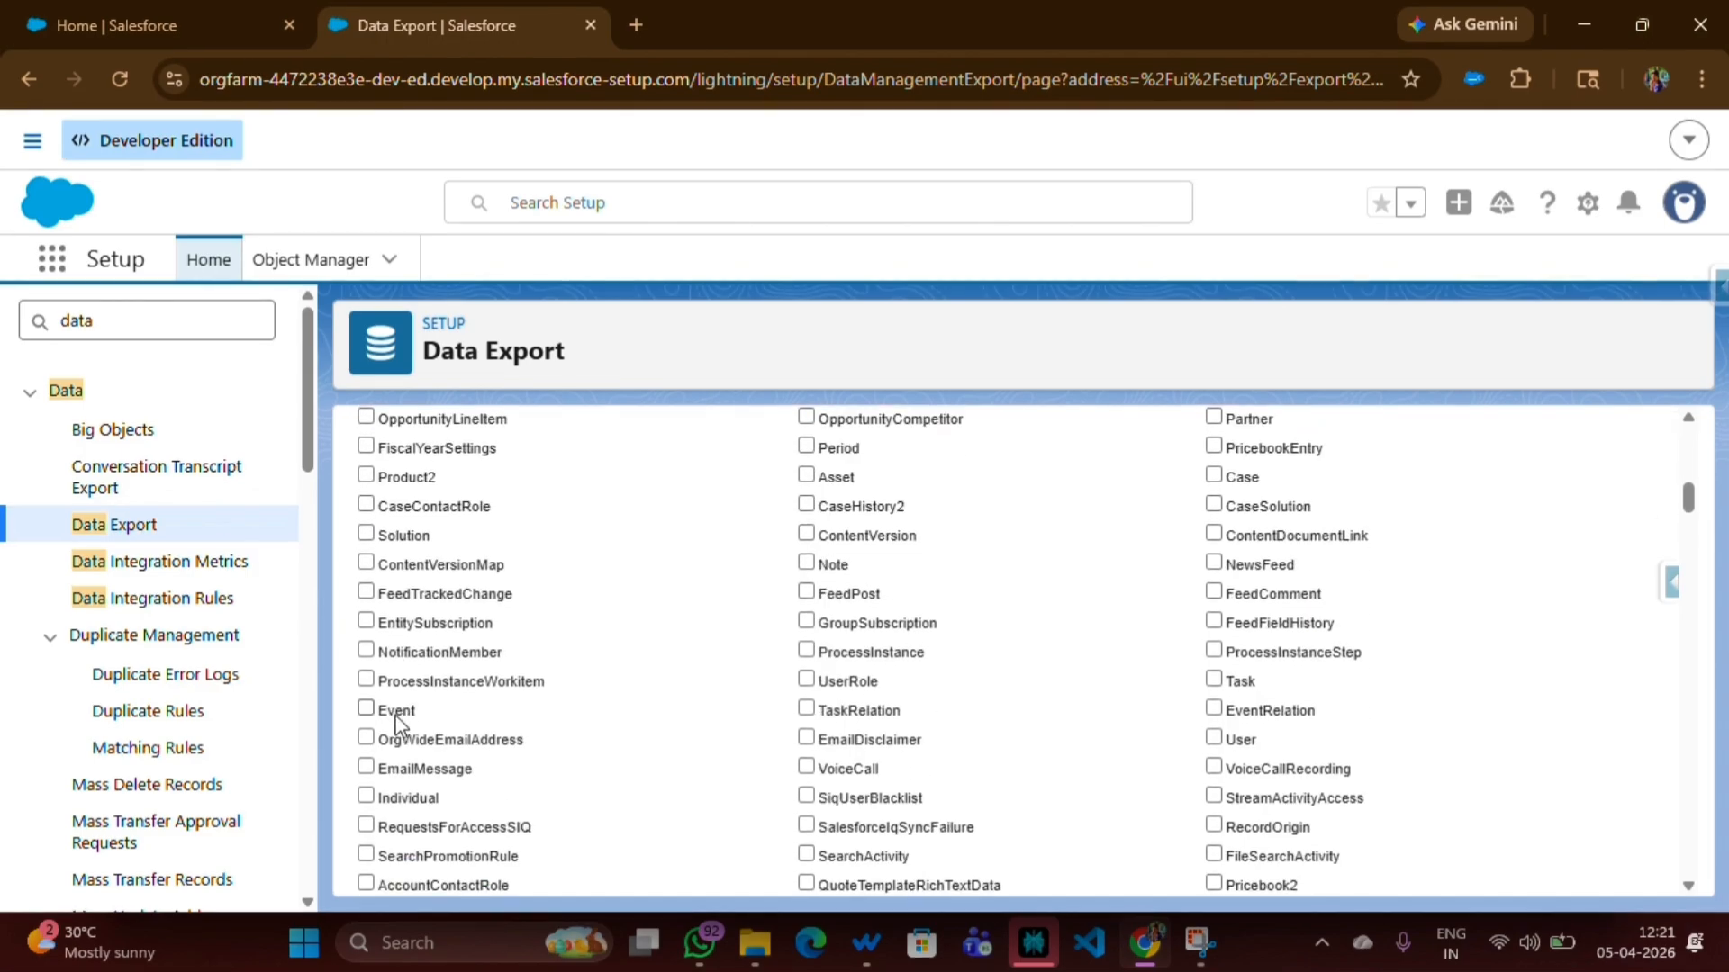
scroll(396, 720, down, 15)
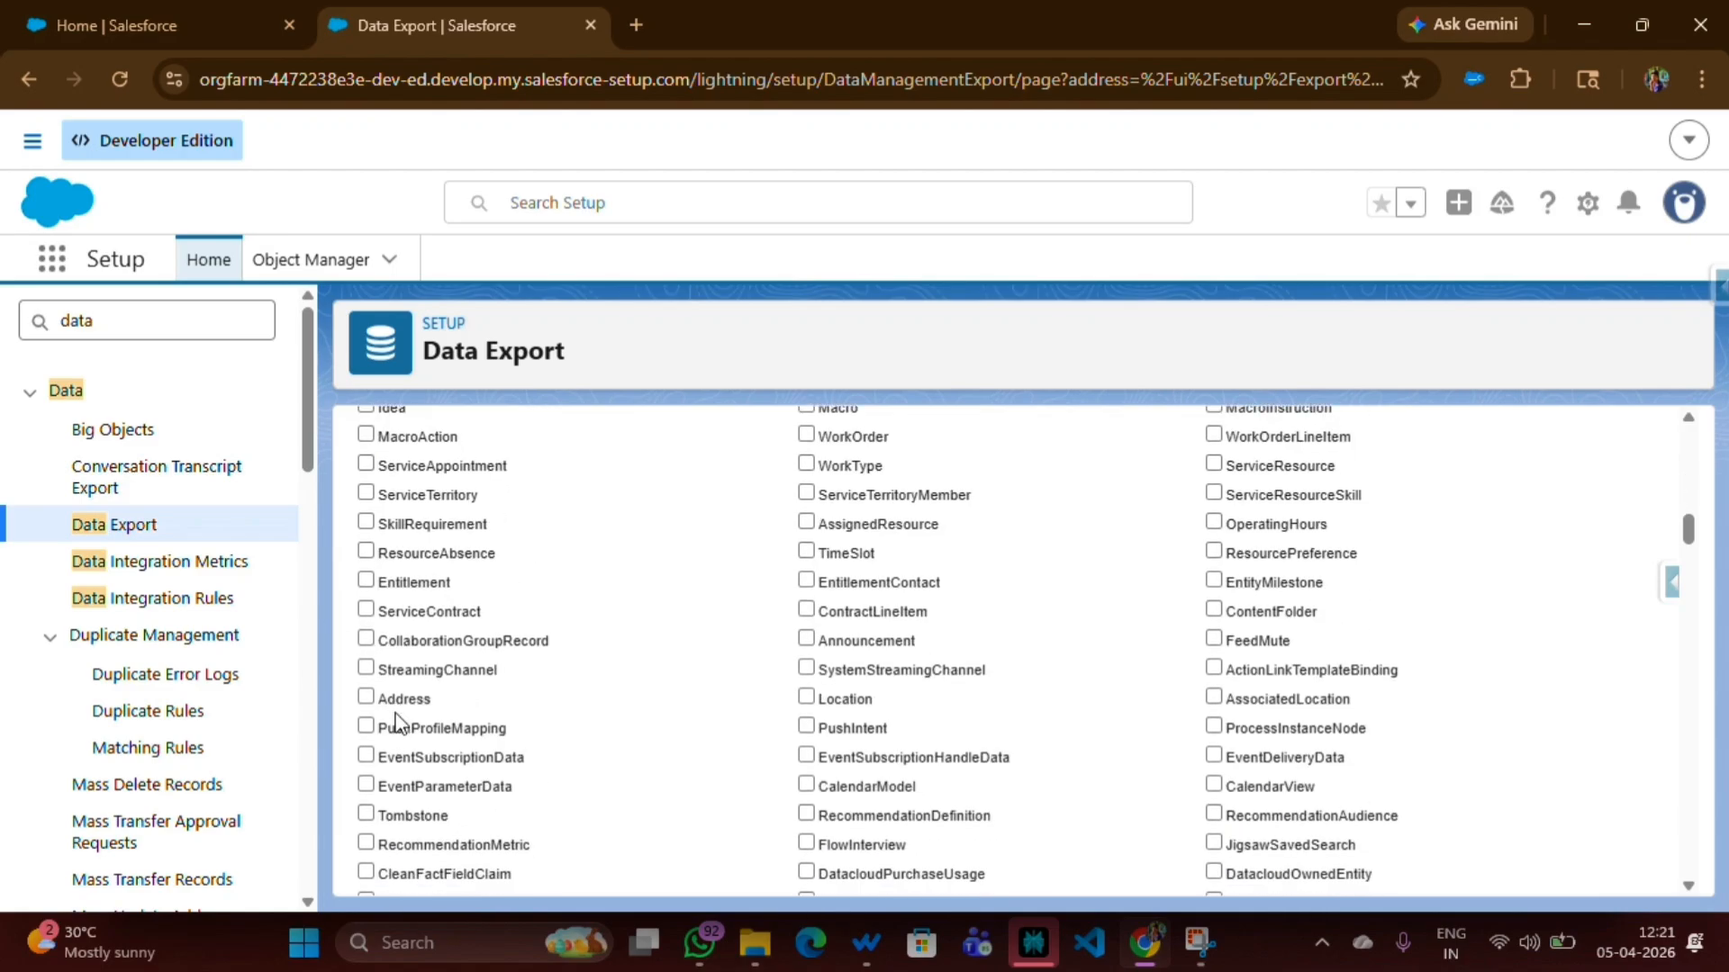
scroll(390, 720, down, 2)
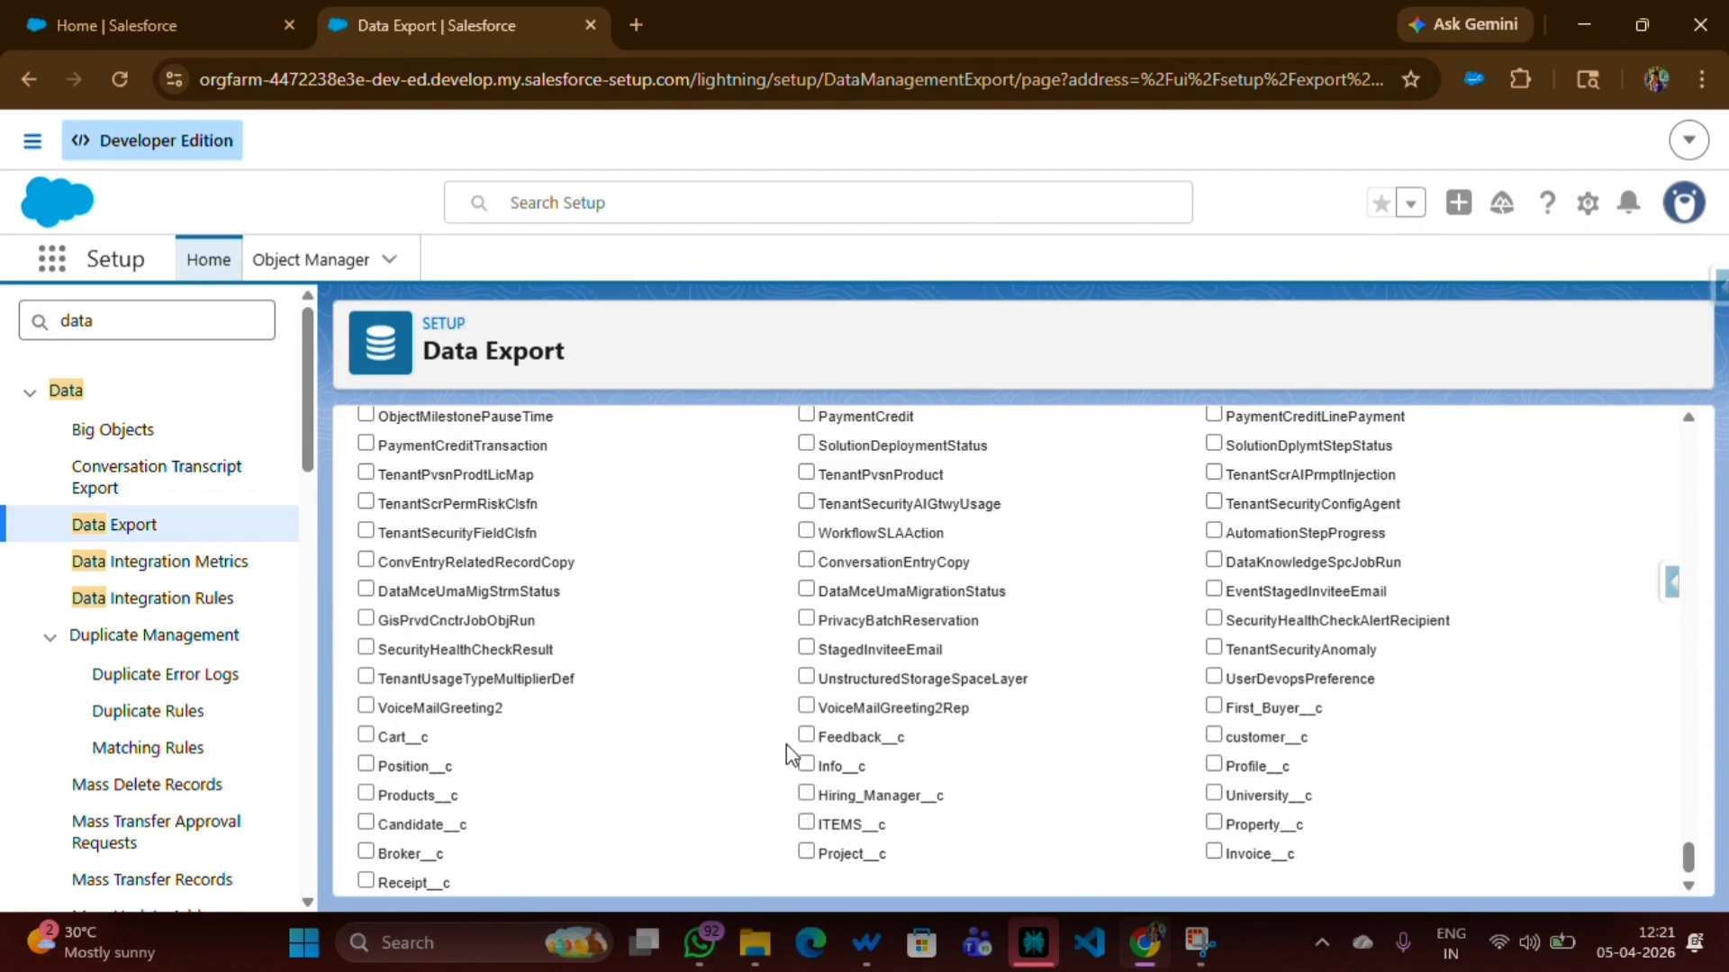
scroll(786, 744, up, 20)
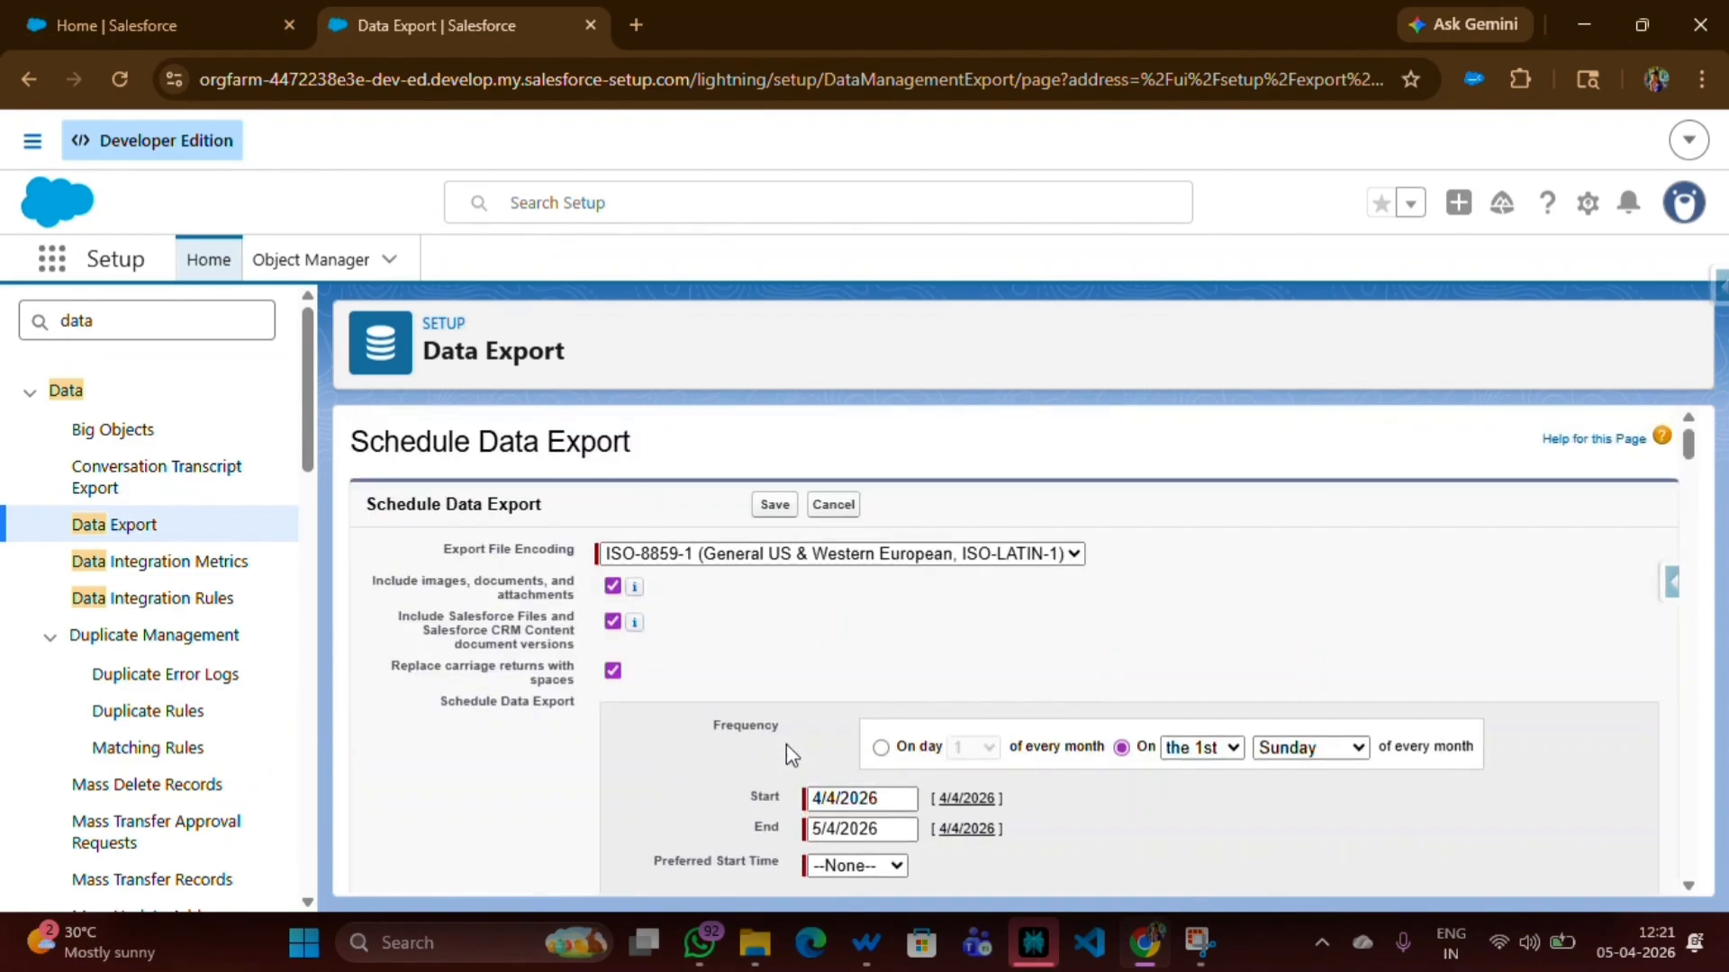
Leave the schedule form unsaved, return to the Data Export page and open the immediate export form.
click(110, 527)
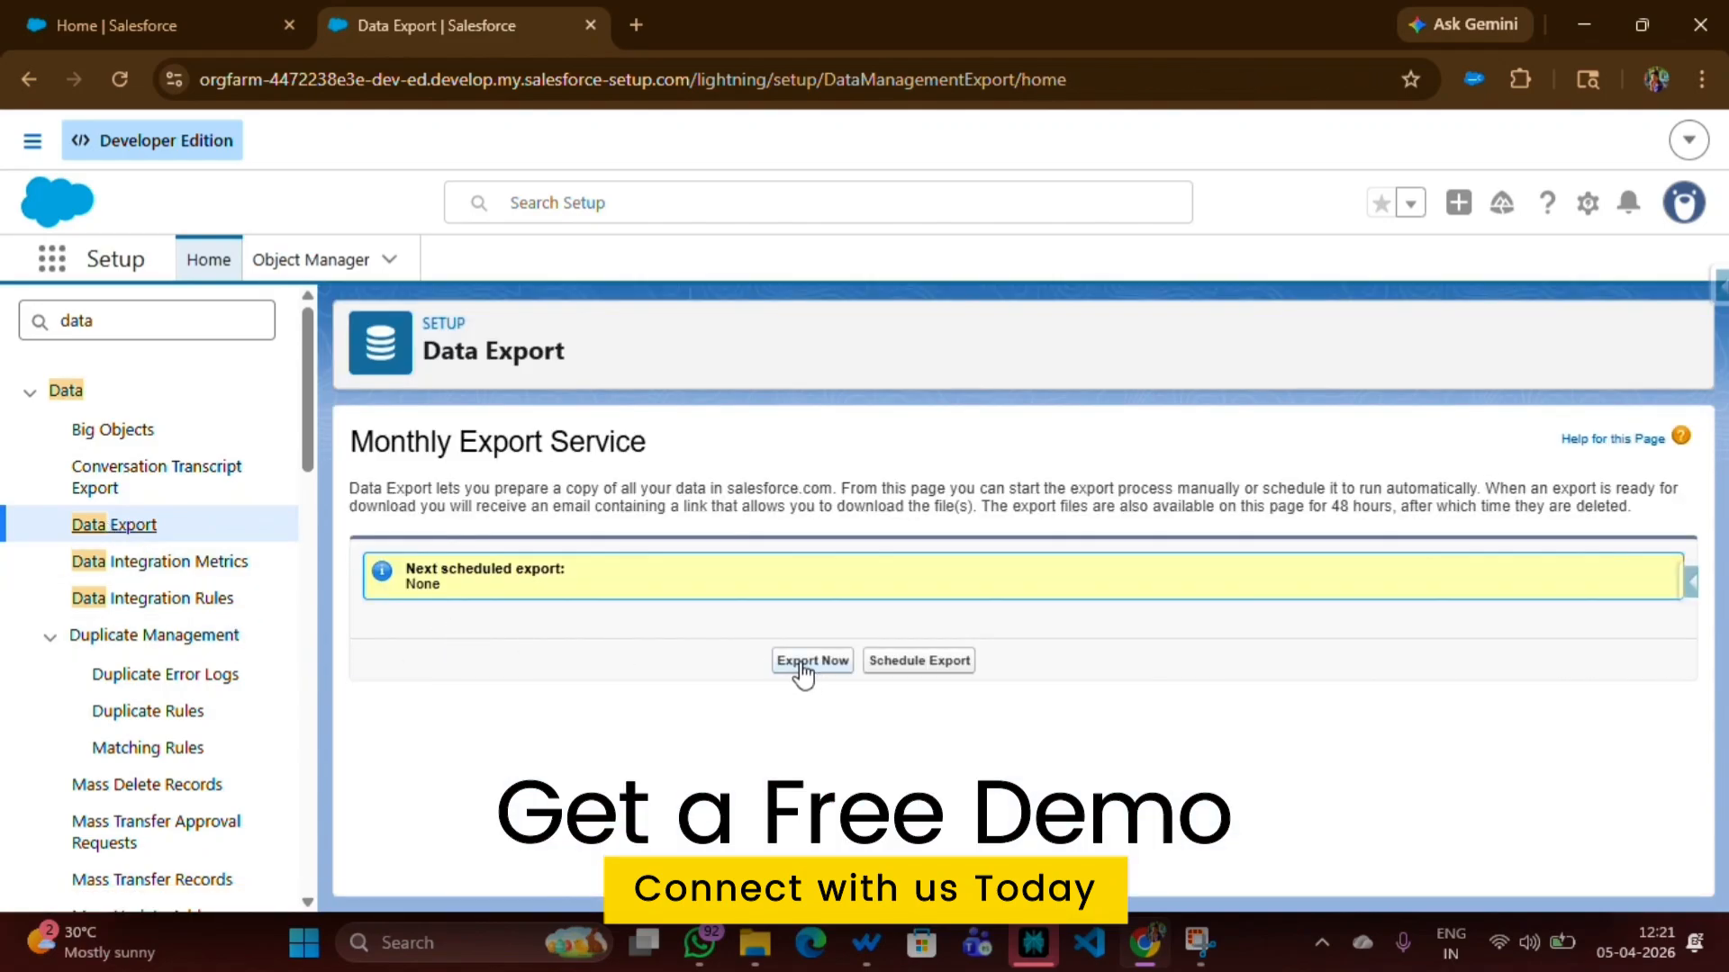
click(808, 668)
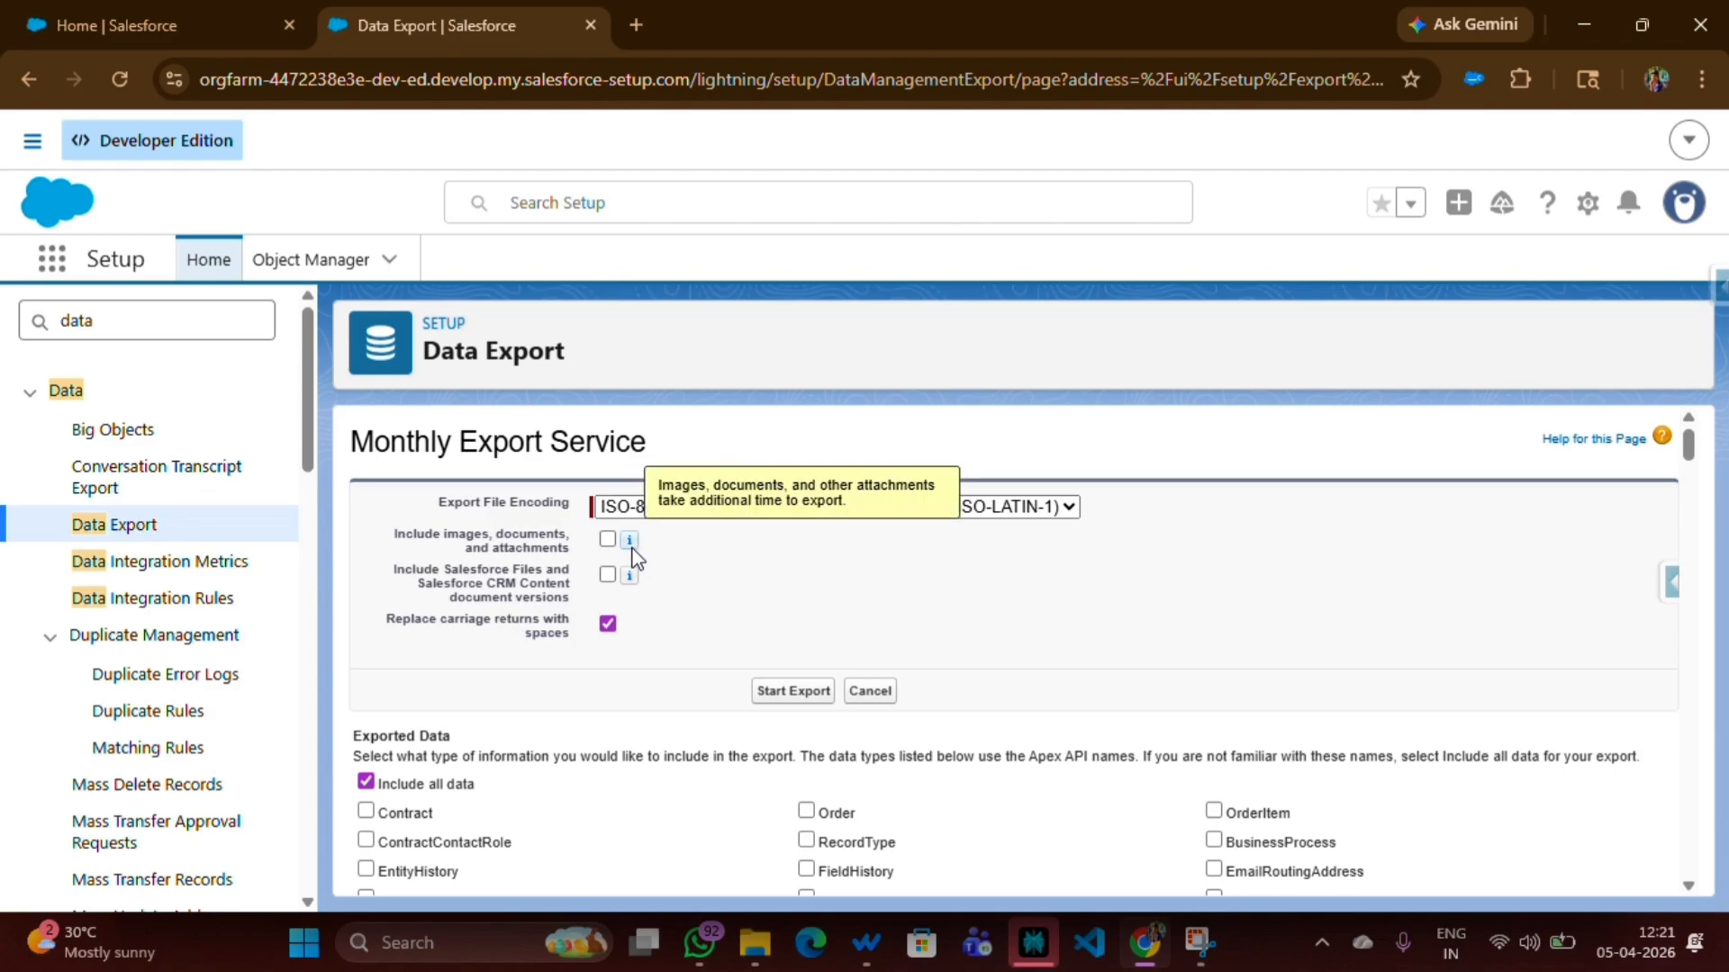
Try including images, documents and attachments, clear that option again, and examine the one for Salesforce Files and CRM Content document versions.
drag(394, 533, 598, 567)
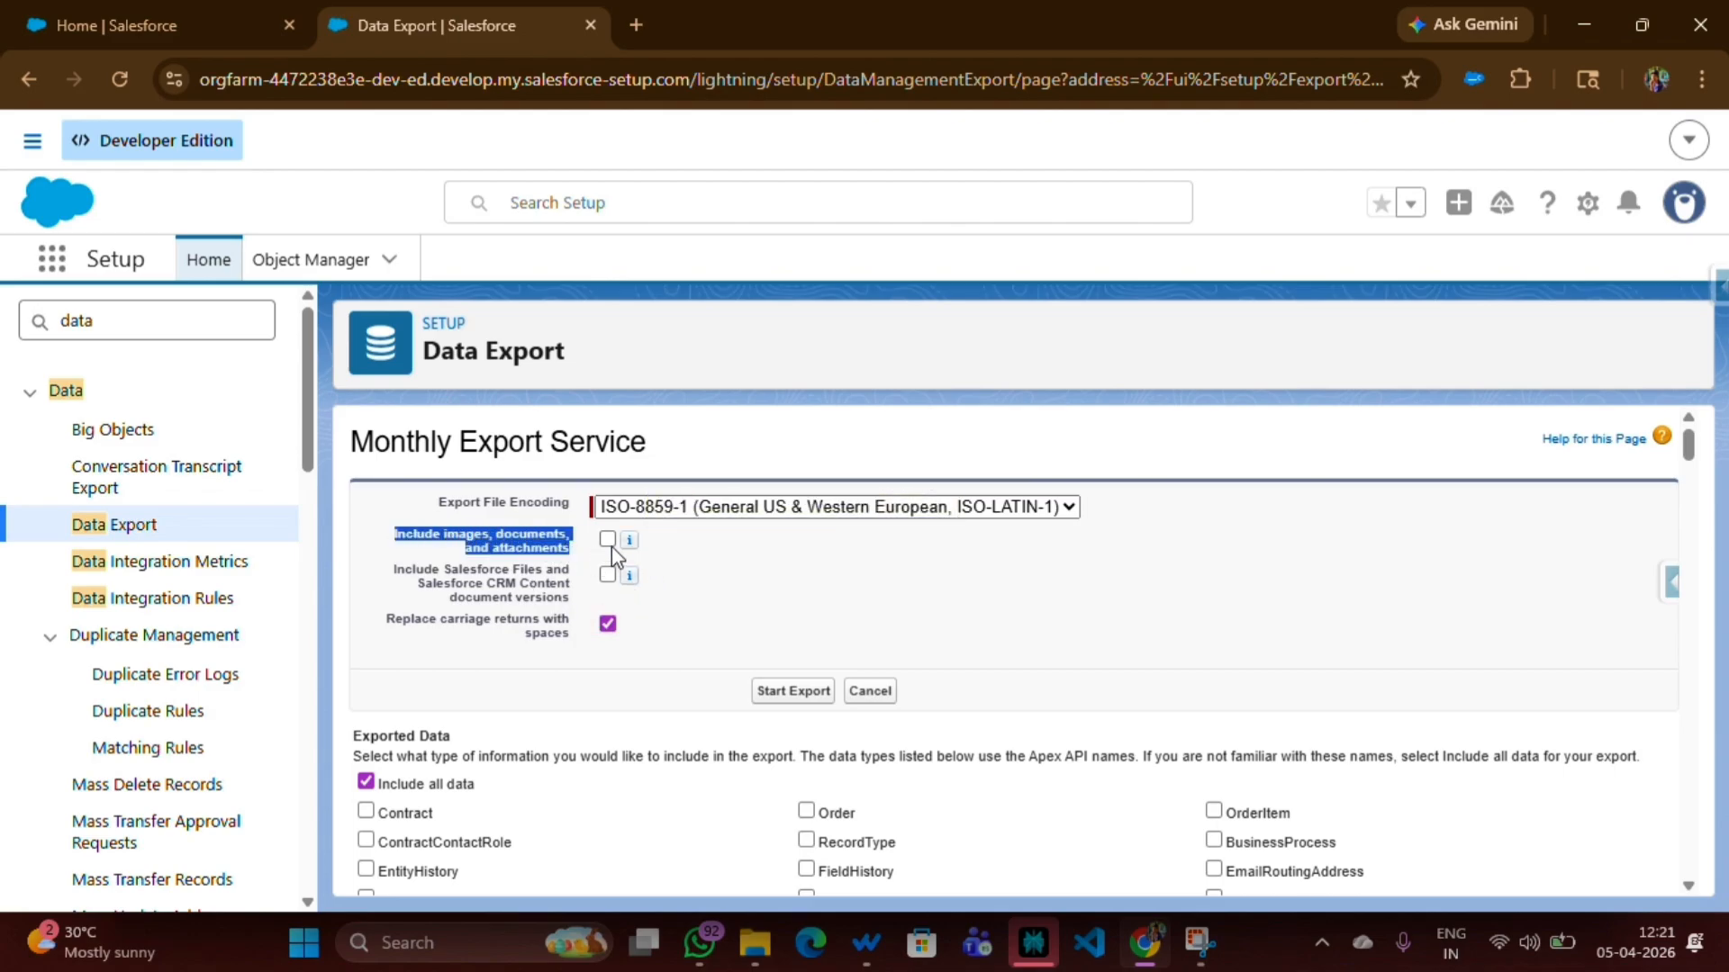
click(608, 541)
click(391, 587)
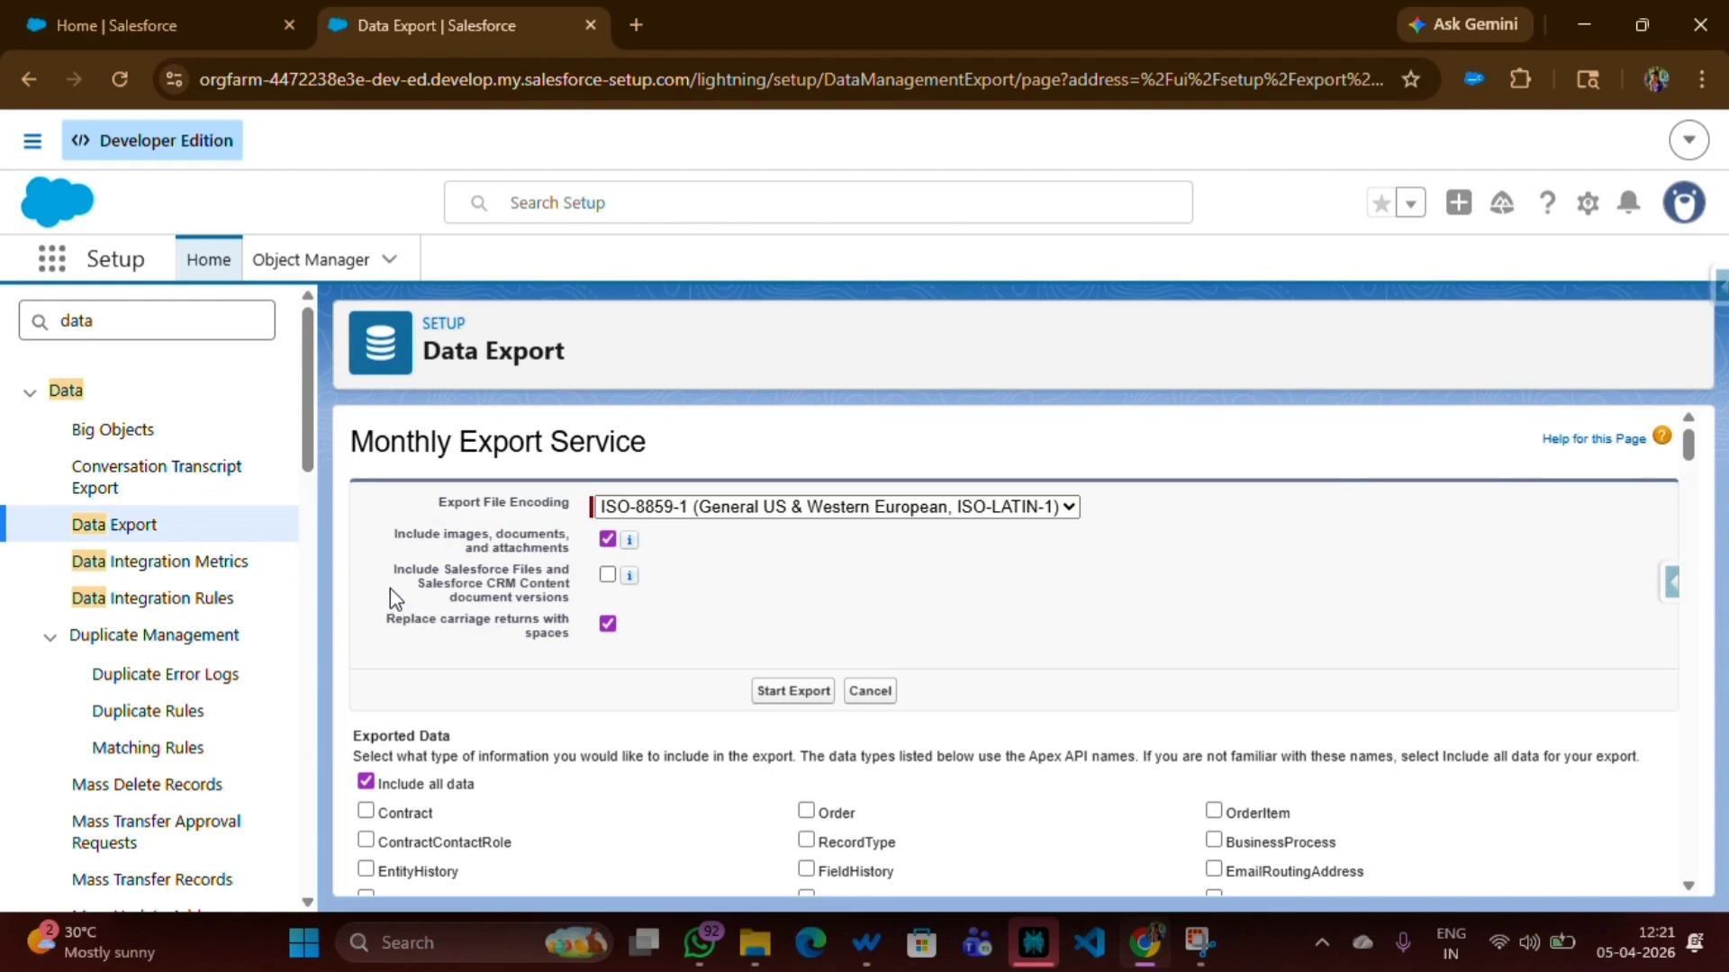
click(606, 540)
drag(394, 569, 595, 583)
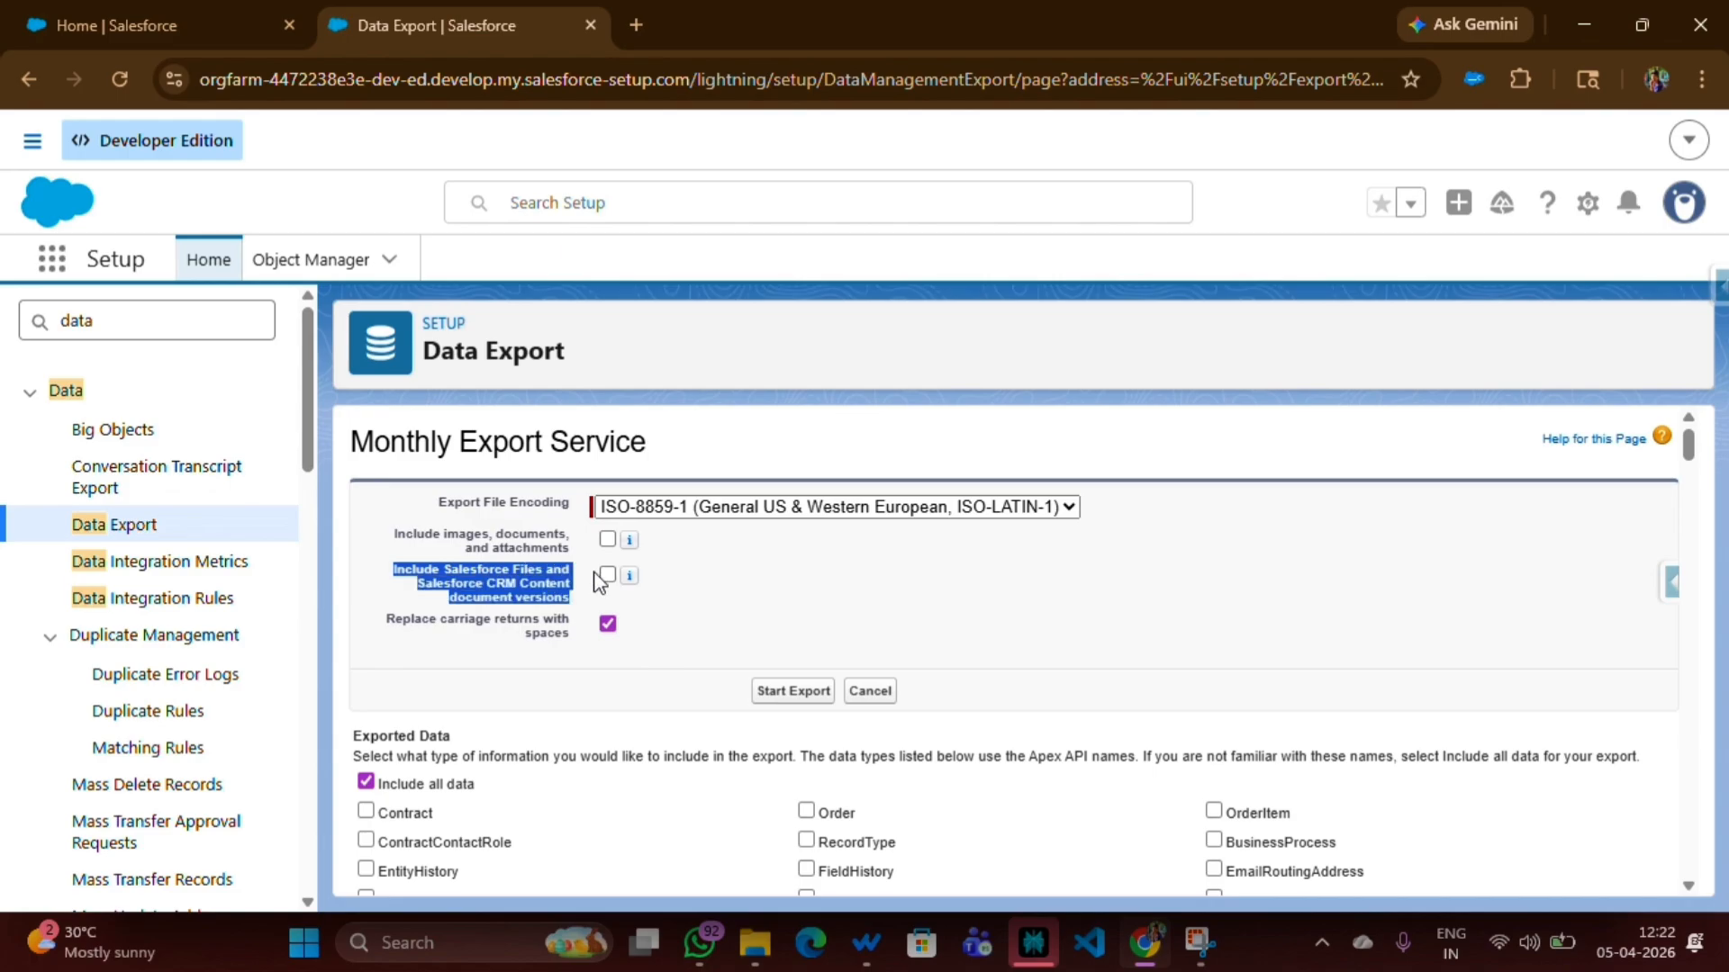
click(593, 582)
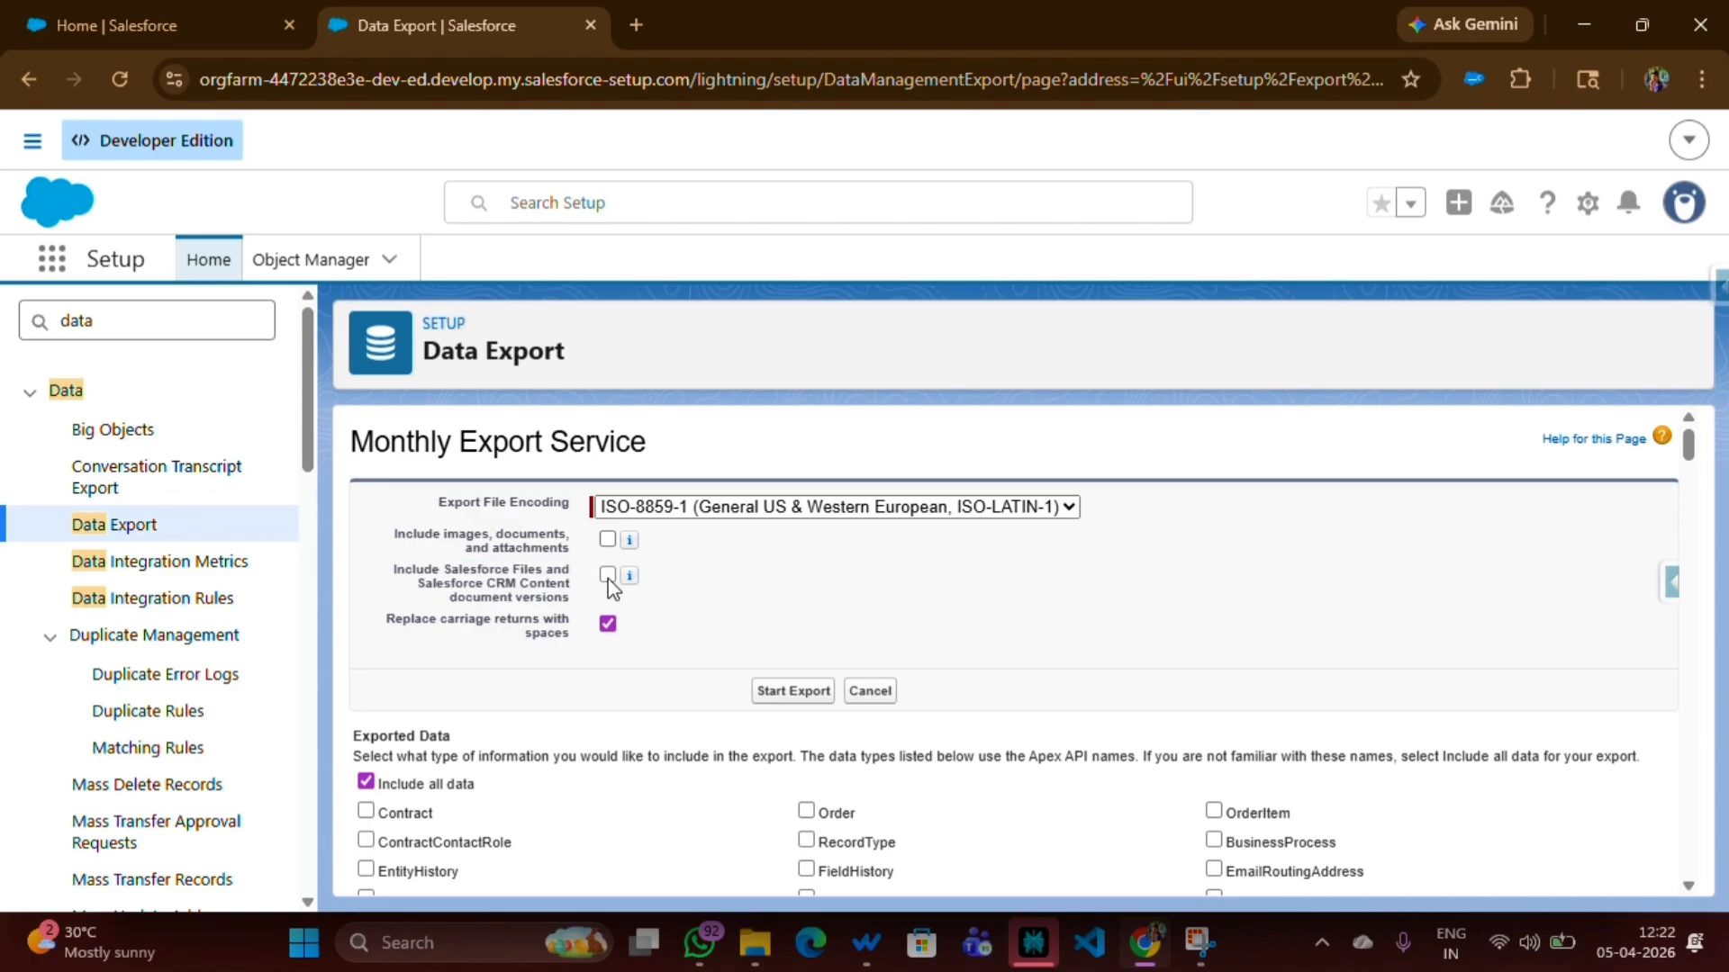
click(609, 579)
Review the data types available under Exported Data and clear the Include all data option.
scroll(594, 608, down, 8)
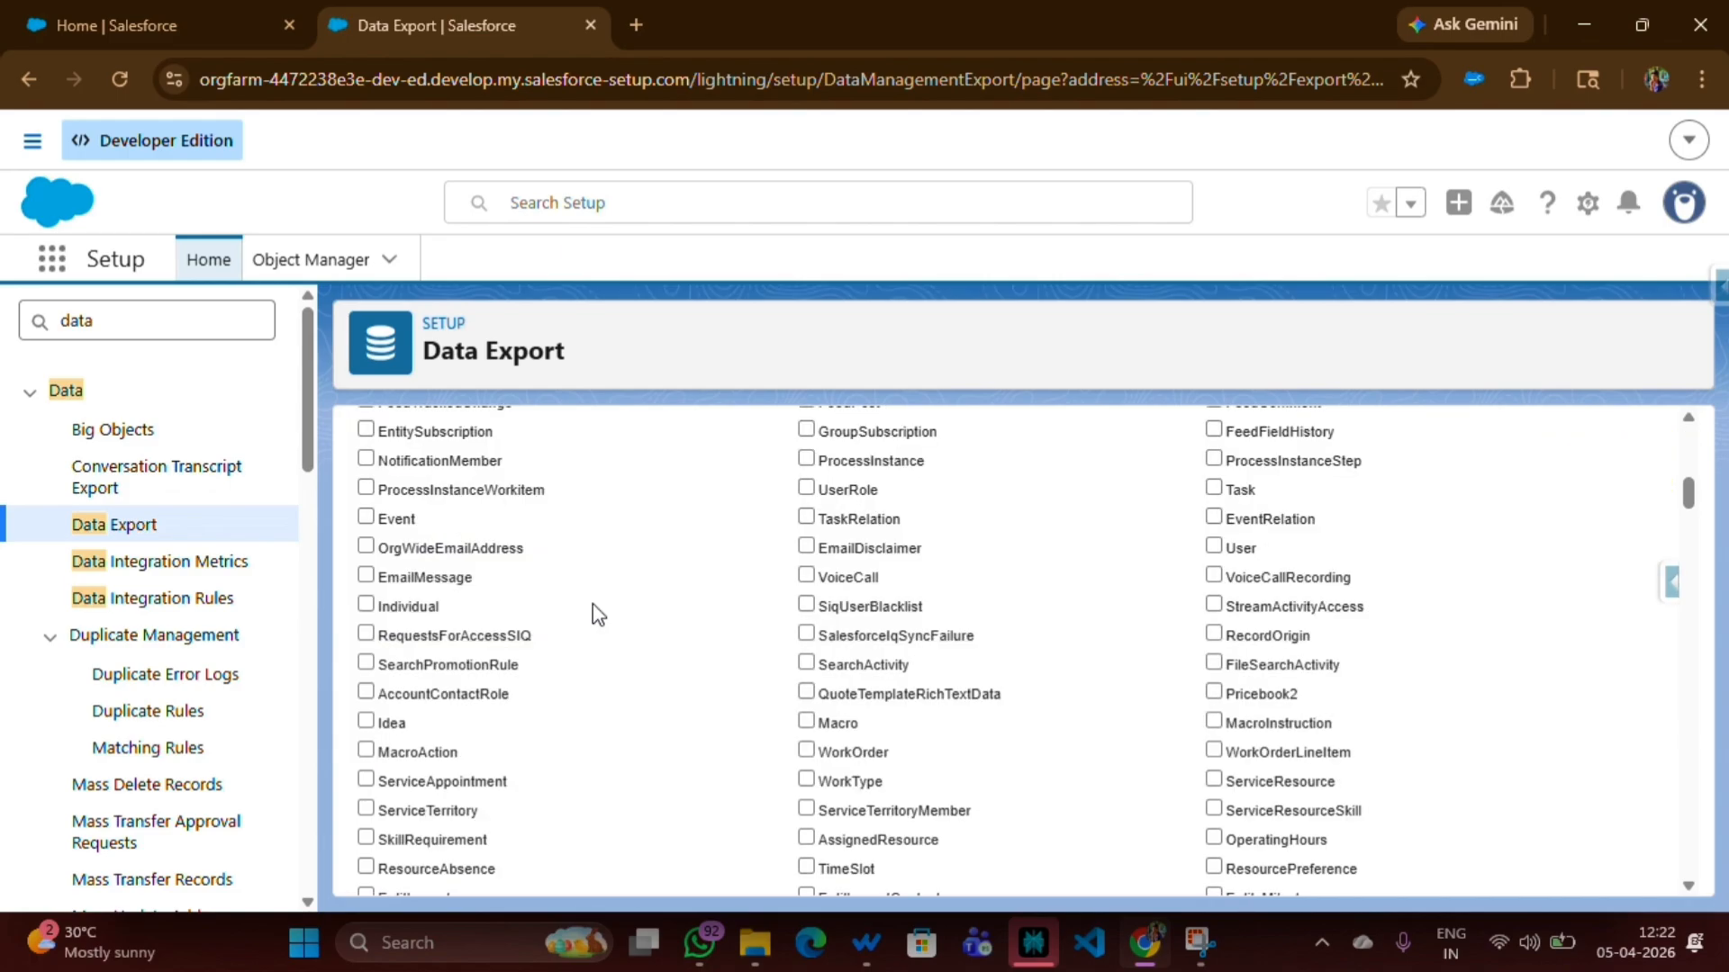
scroll(592, 614, up, 5)
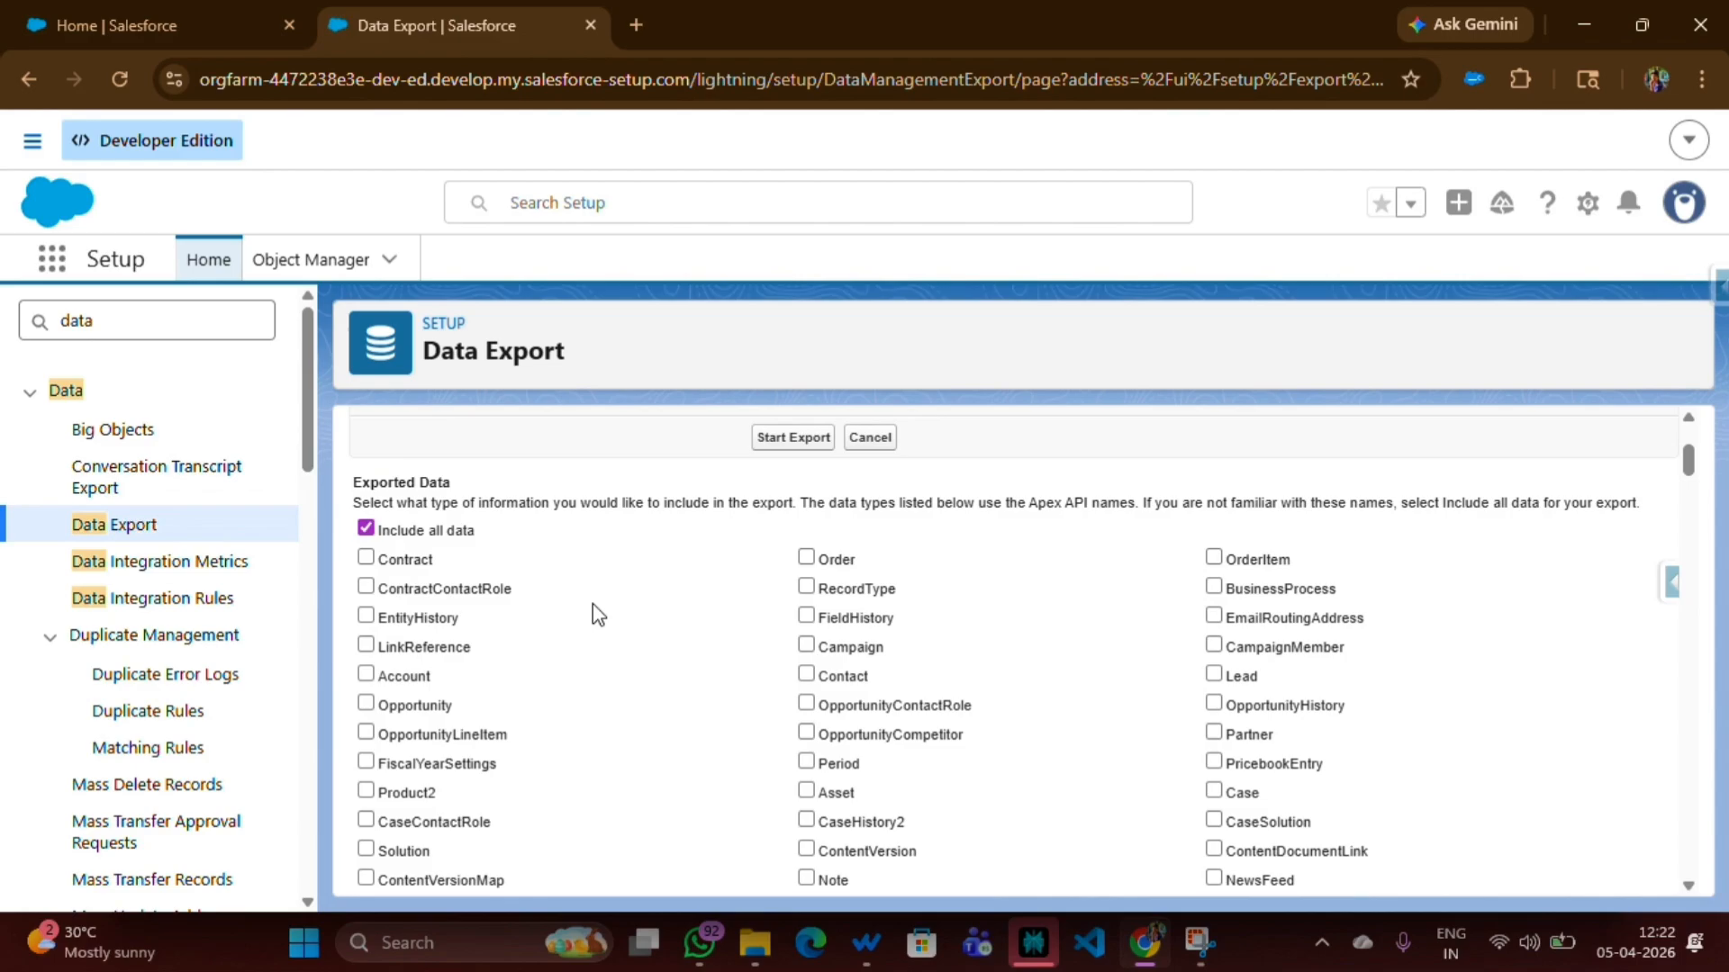
scroll(592, 604, up, 3)
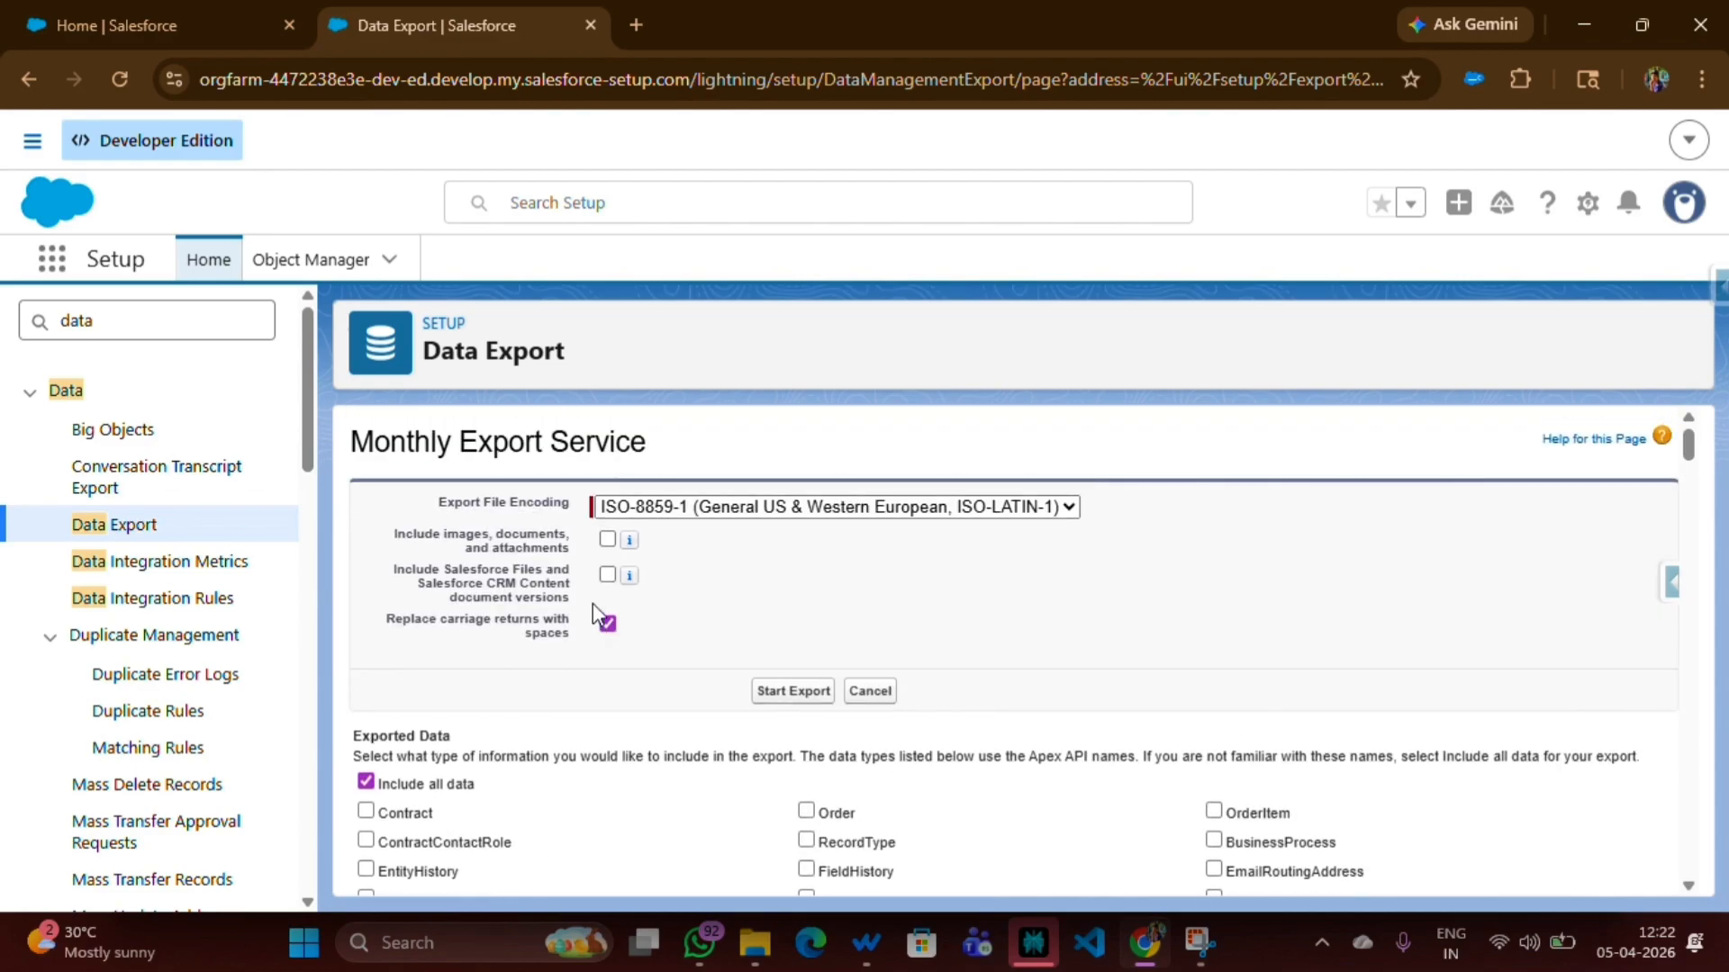
scroll(593, 603, down, 3)
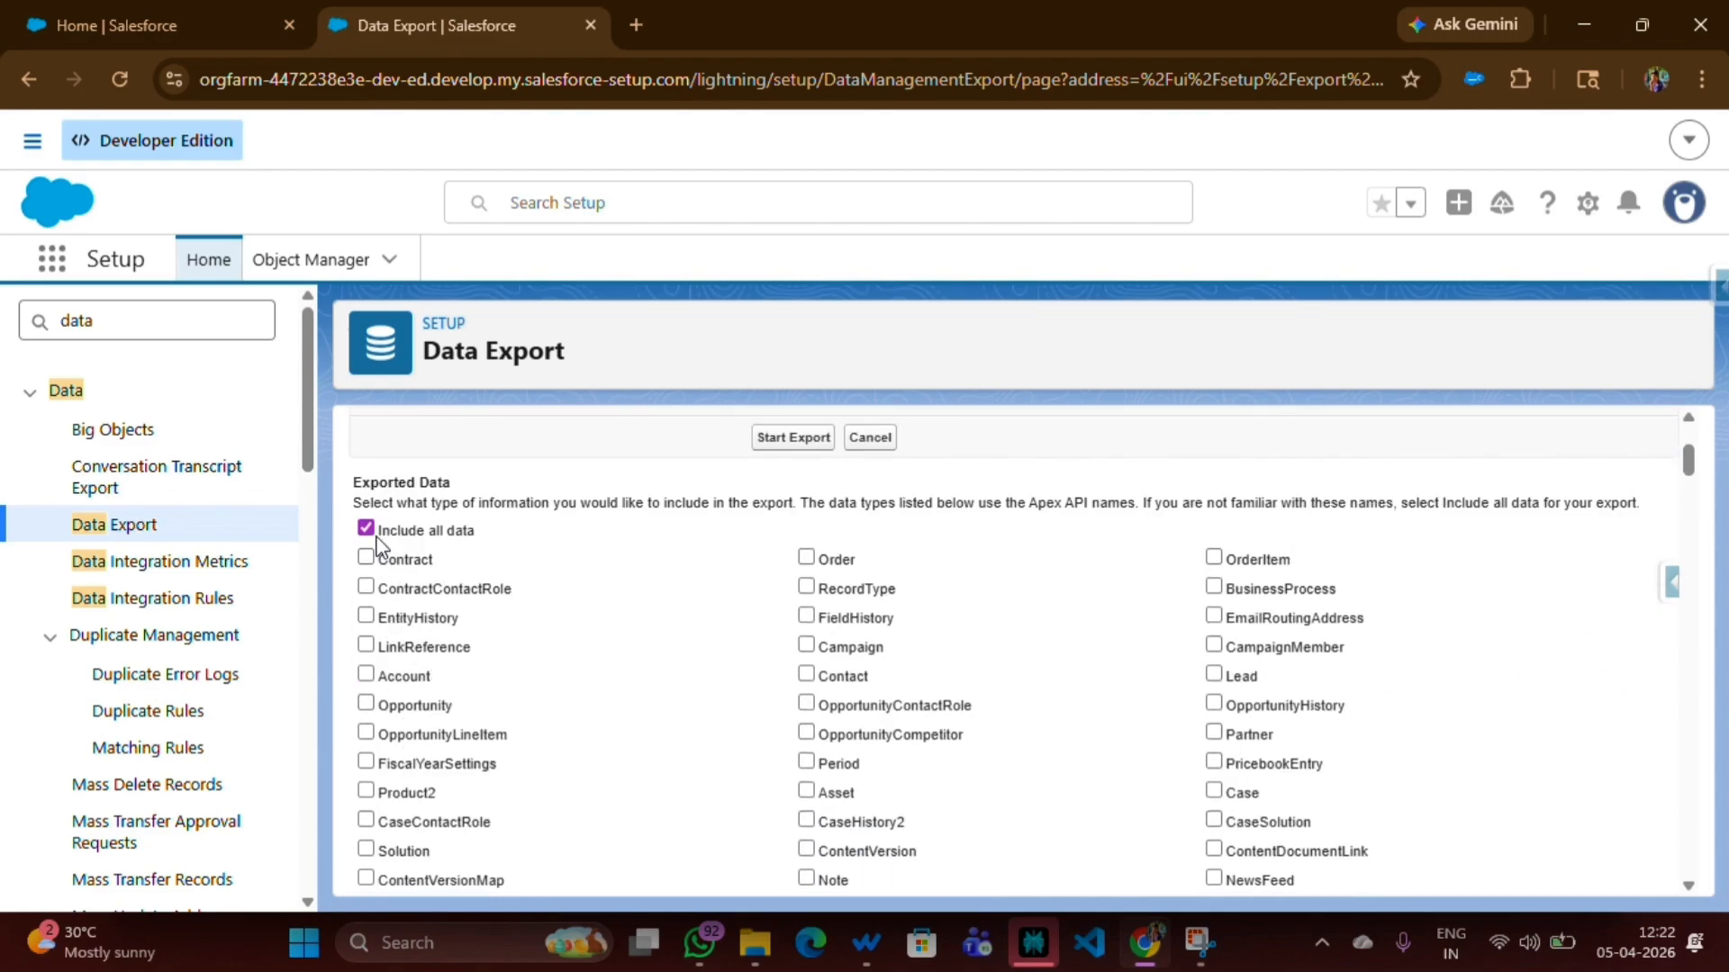
drag(411, 539, 499, 533)
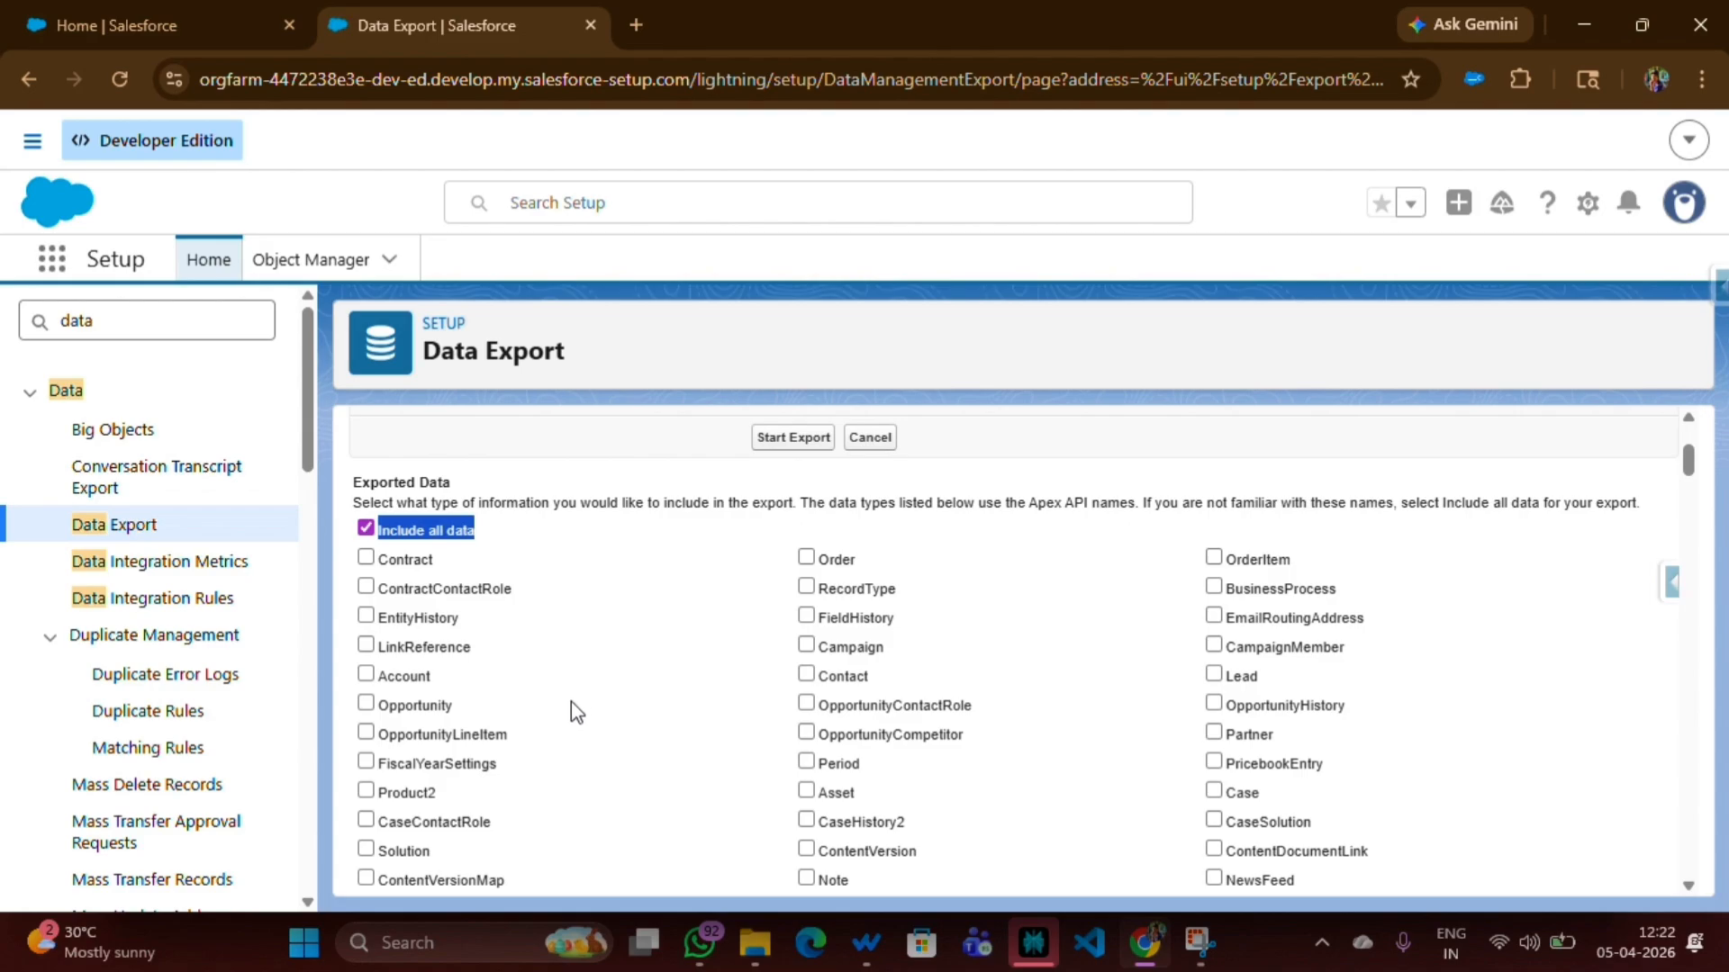
scroll(571, 701, down, 6)
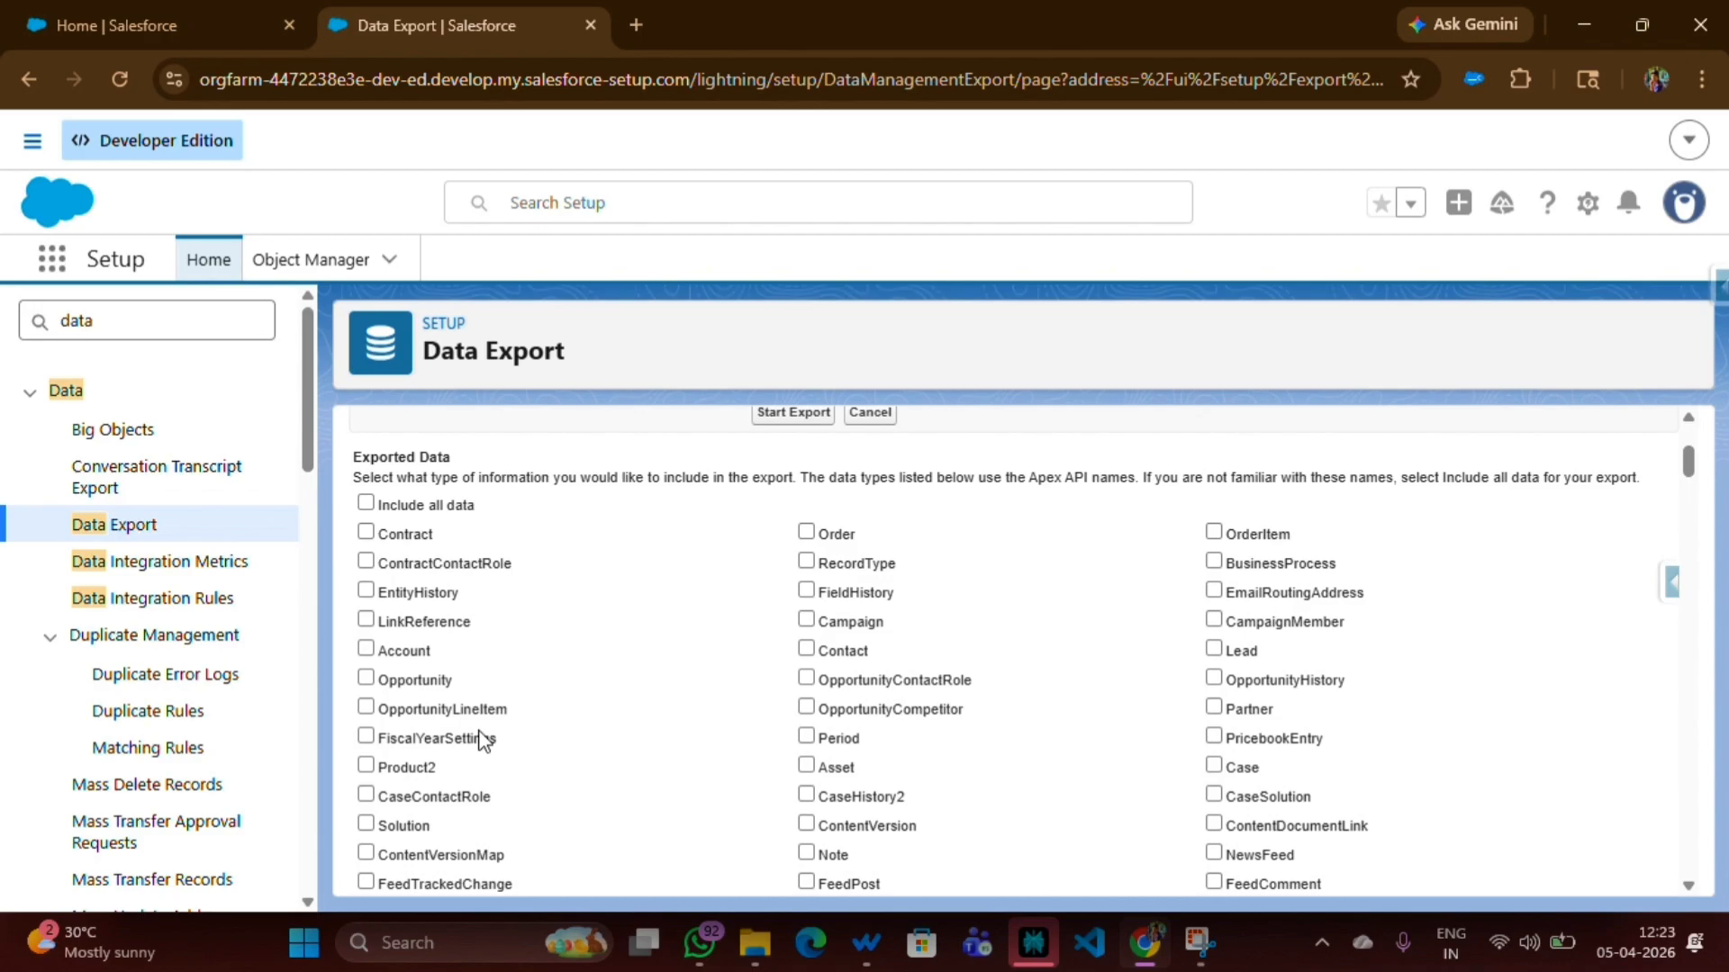
scroll(482, 740, up, 2)
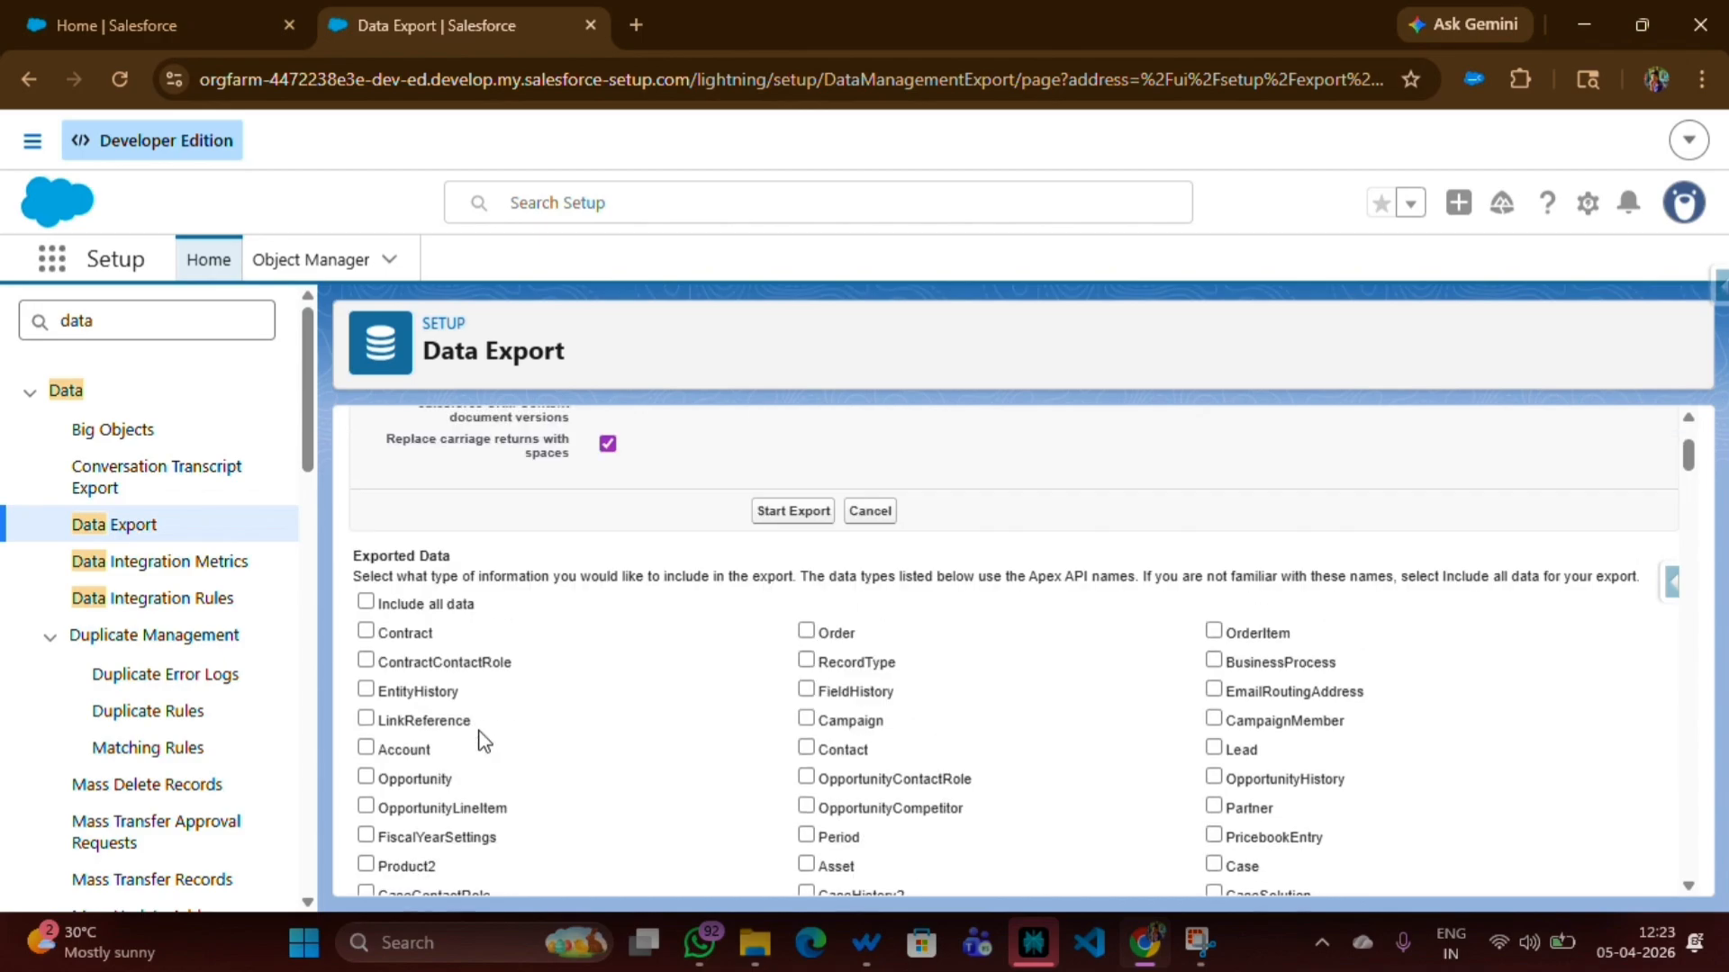
scroll(482, 739, up, 1)
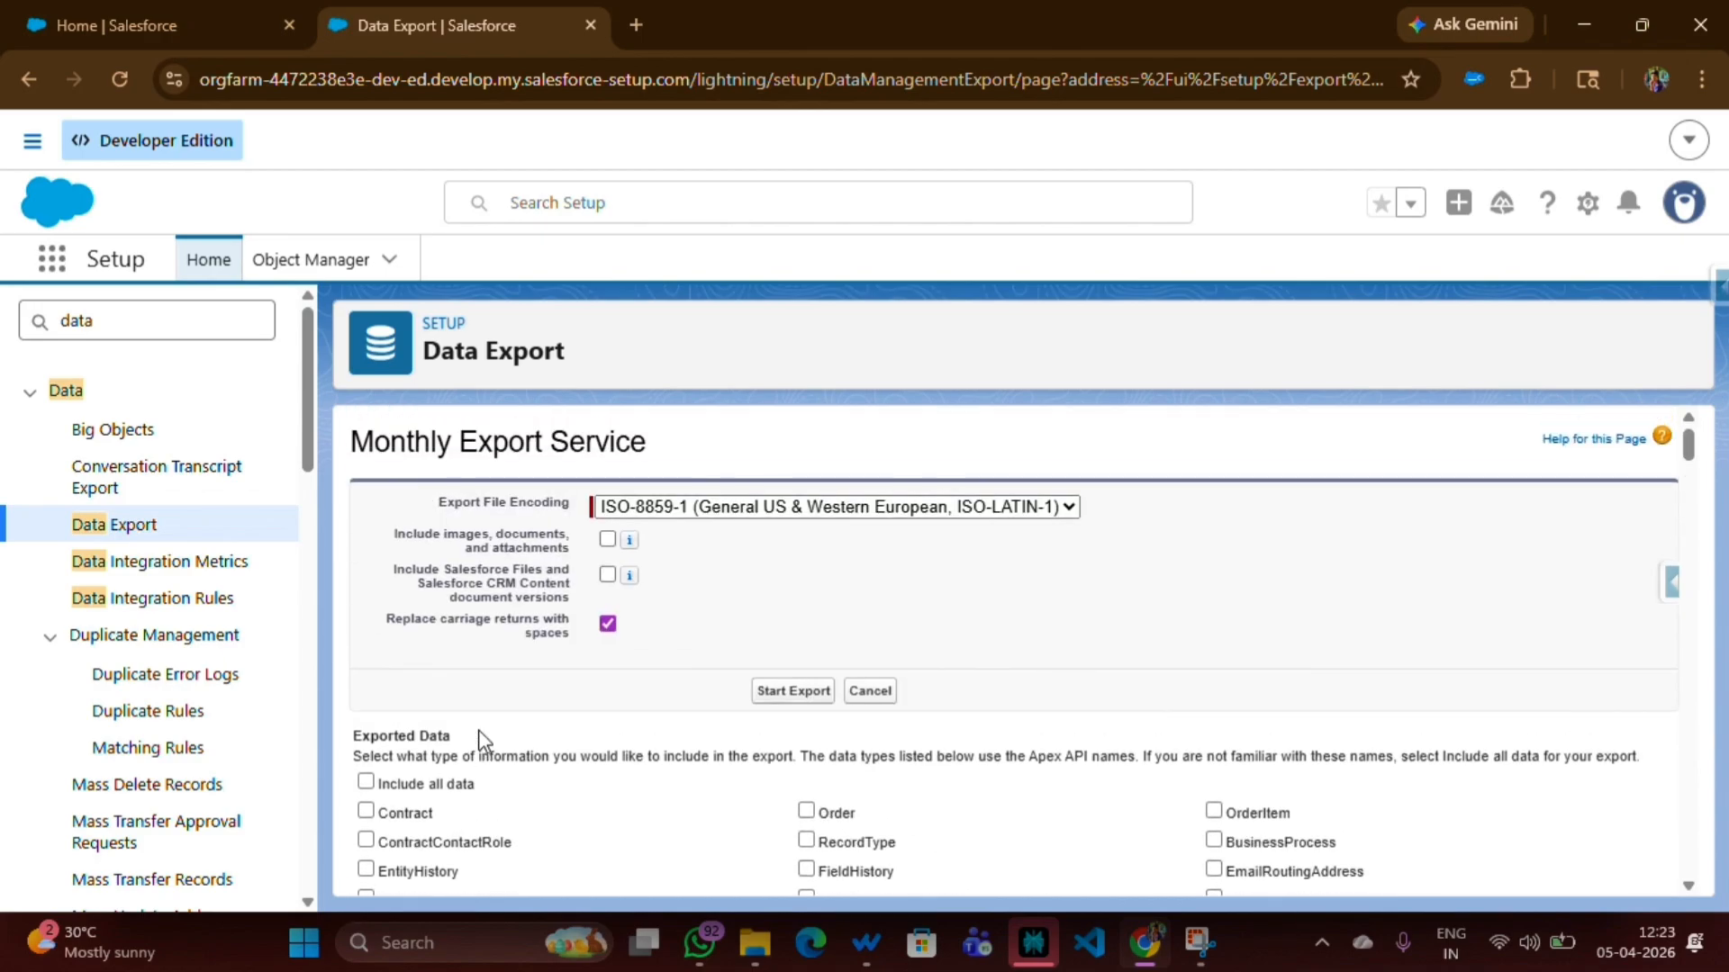
scroll(528, 642, down, 2)
scroll(528, 642, down, 1)
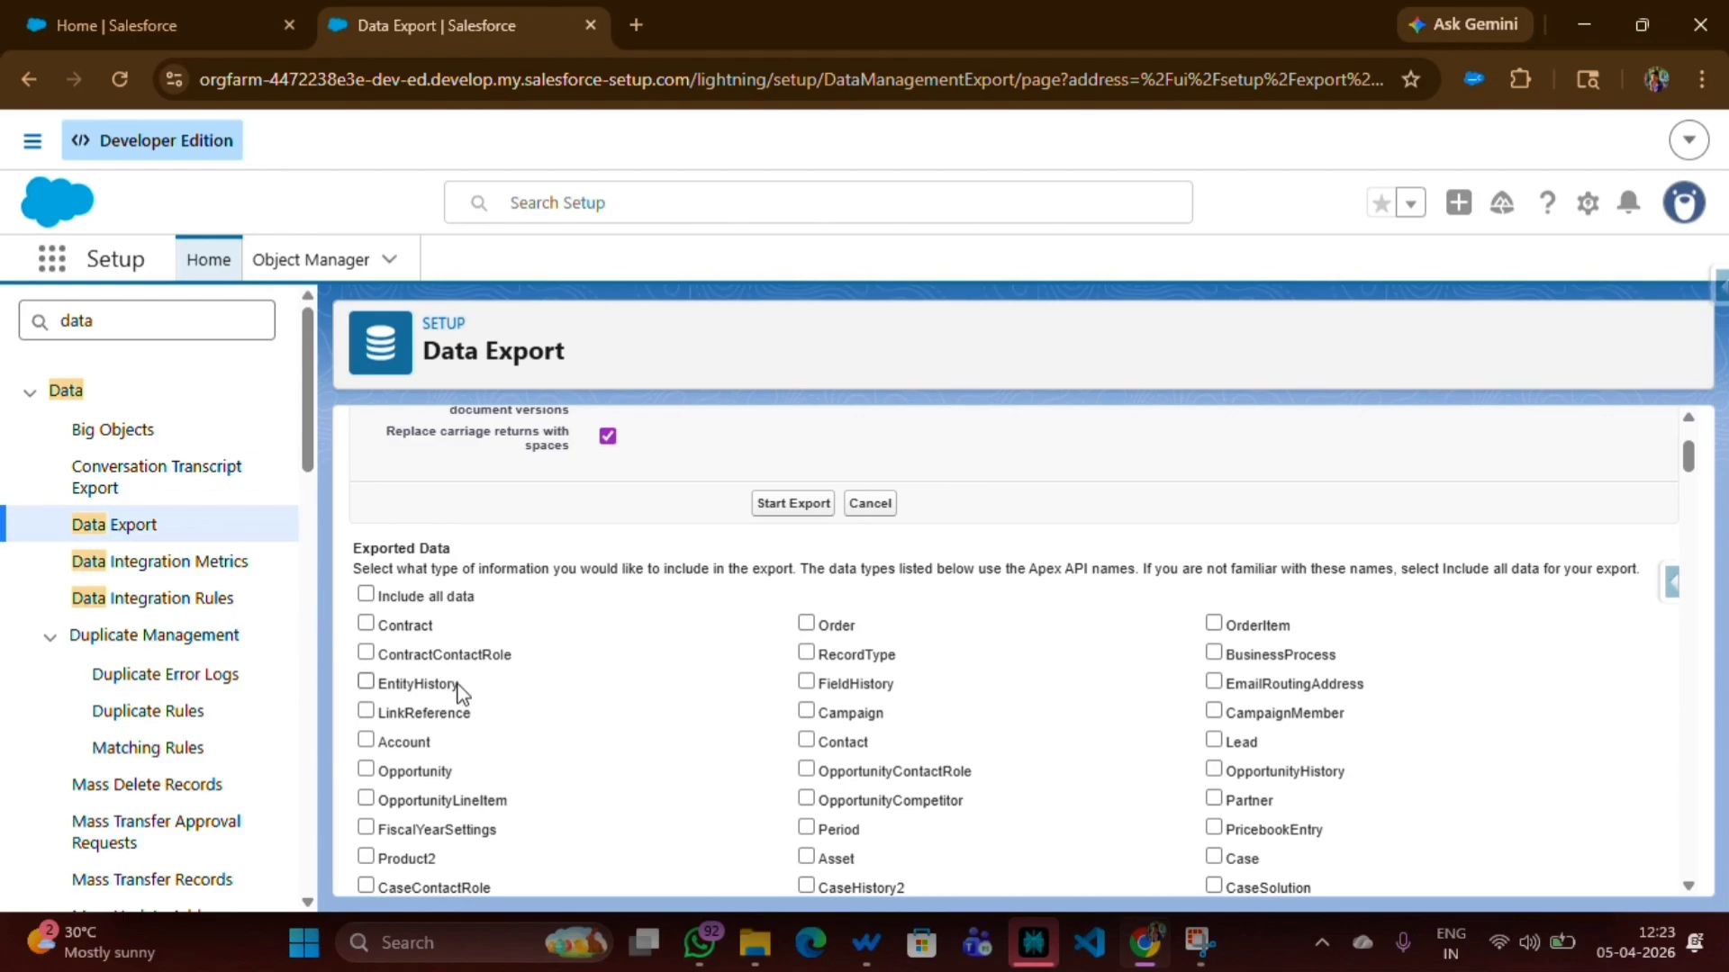
Select Lead as the only data type to export and start the export.
click(1217, 741)
drag(1226, 742, 1280, 740)
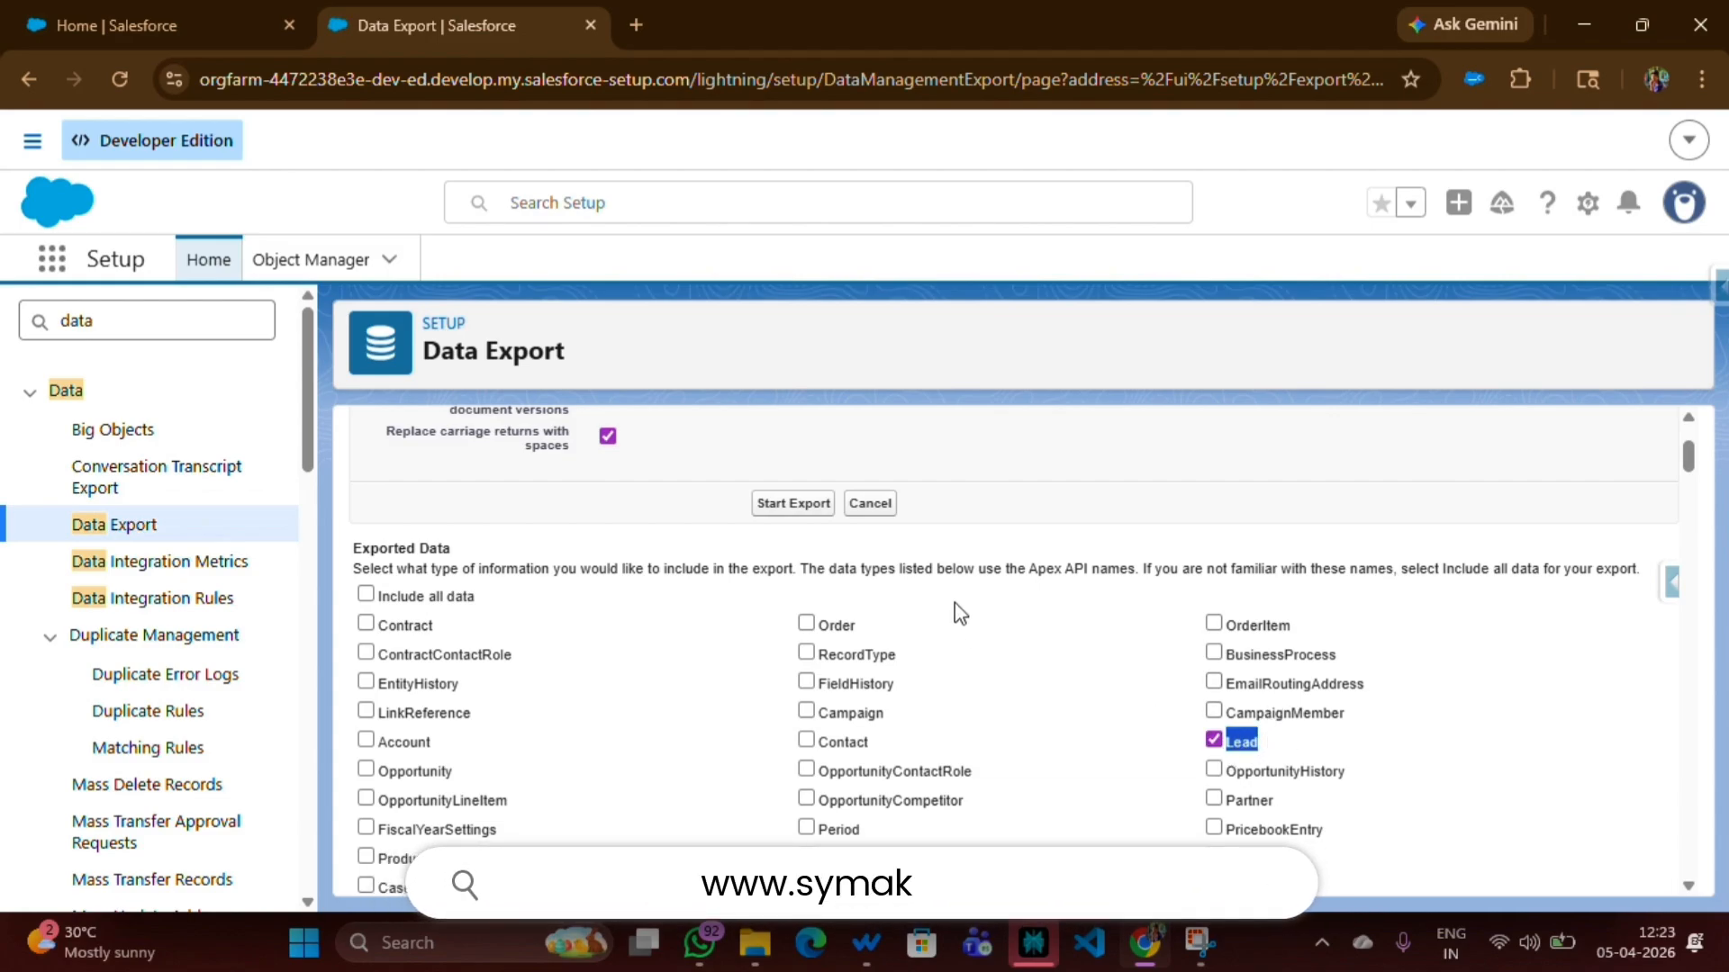
click(823, 534)
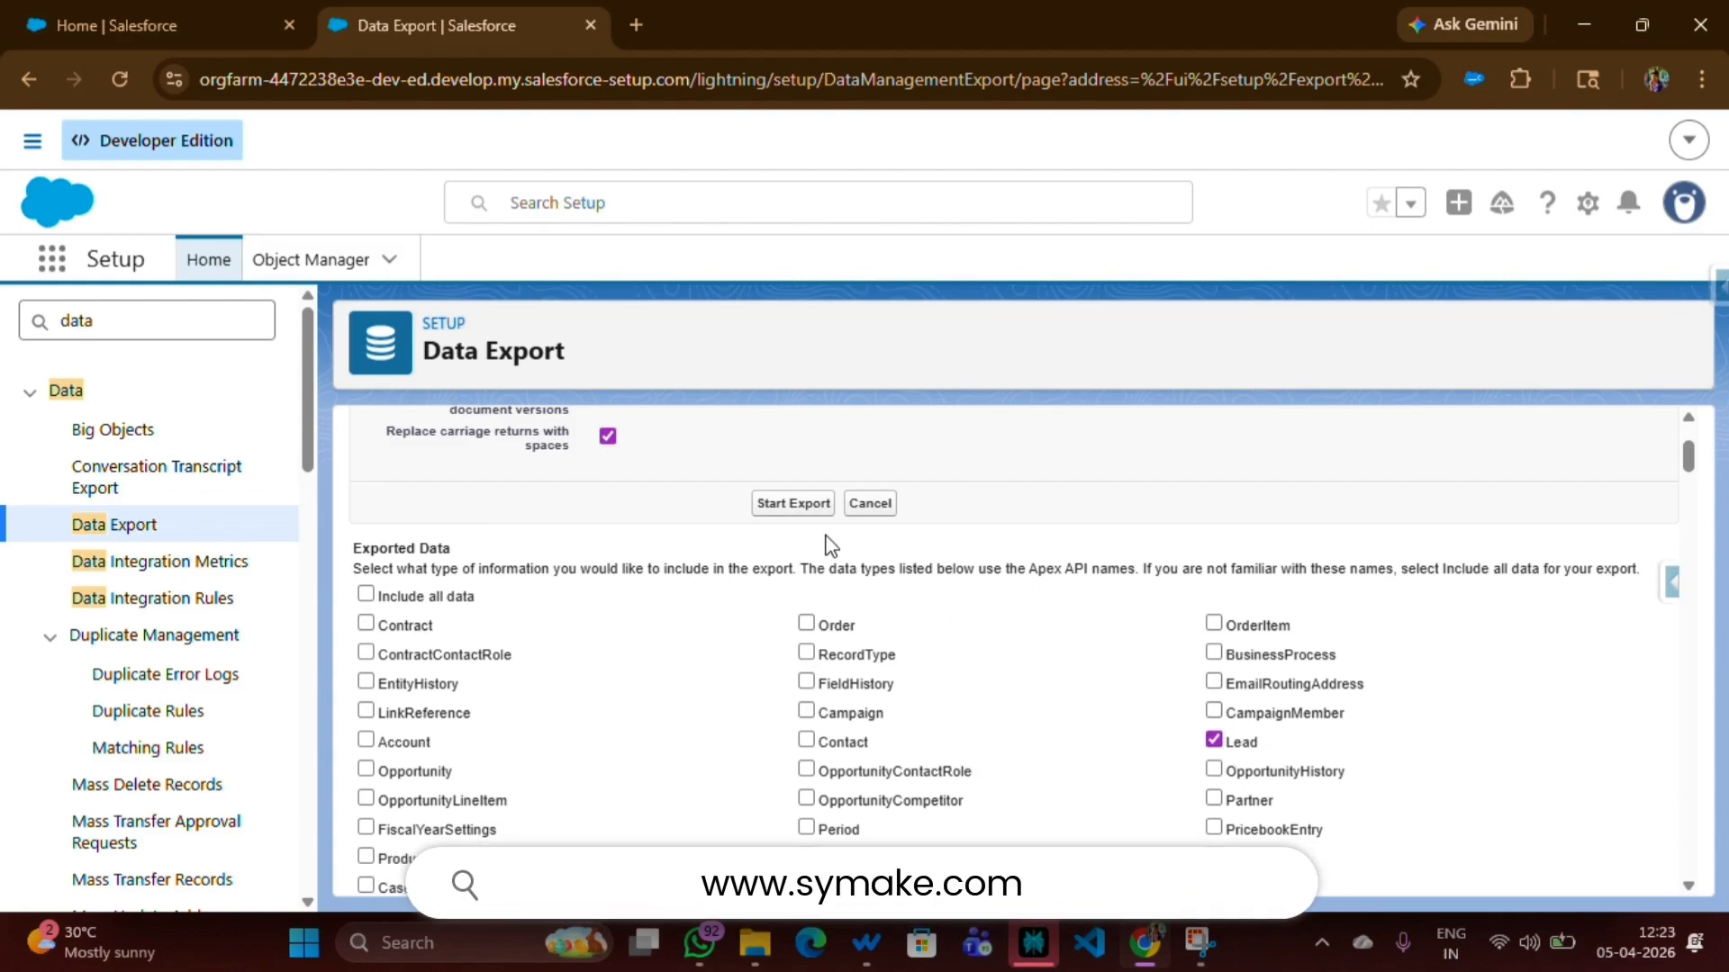
click(793, 504)
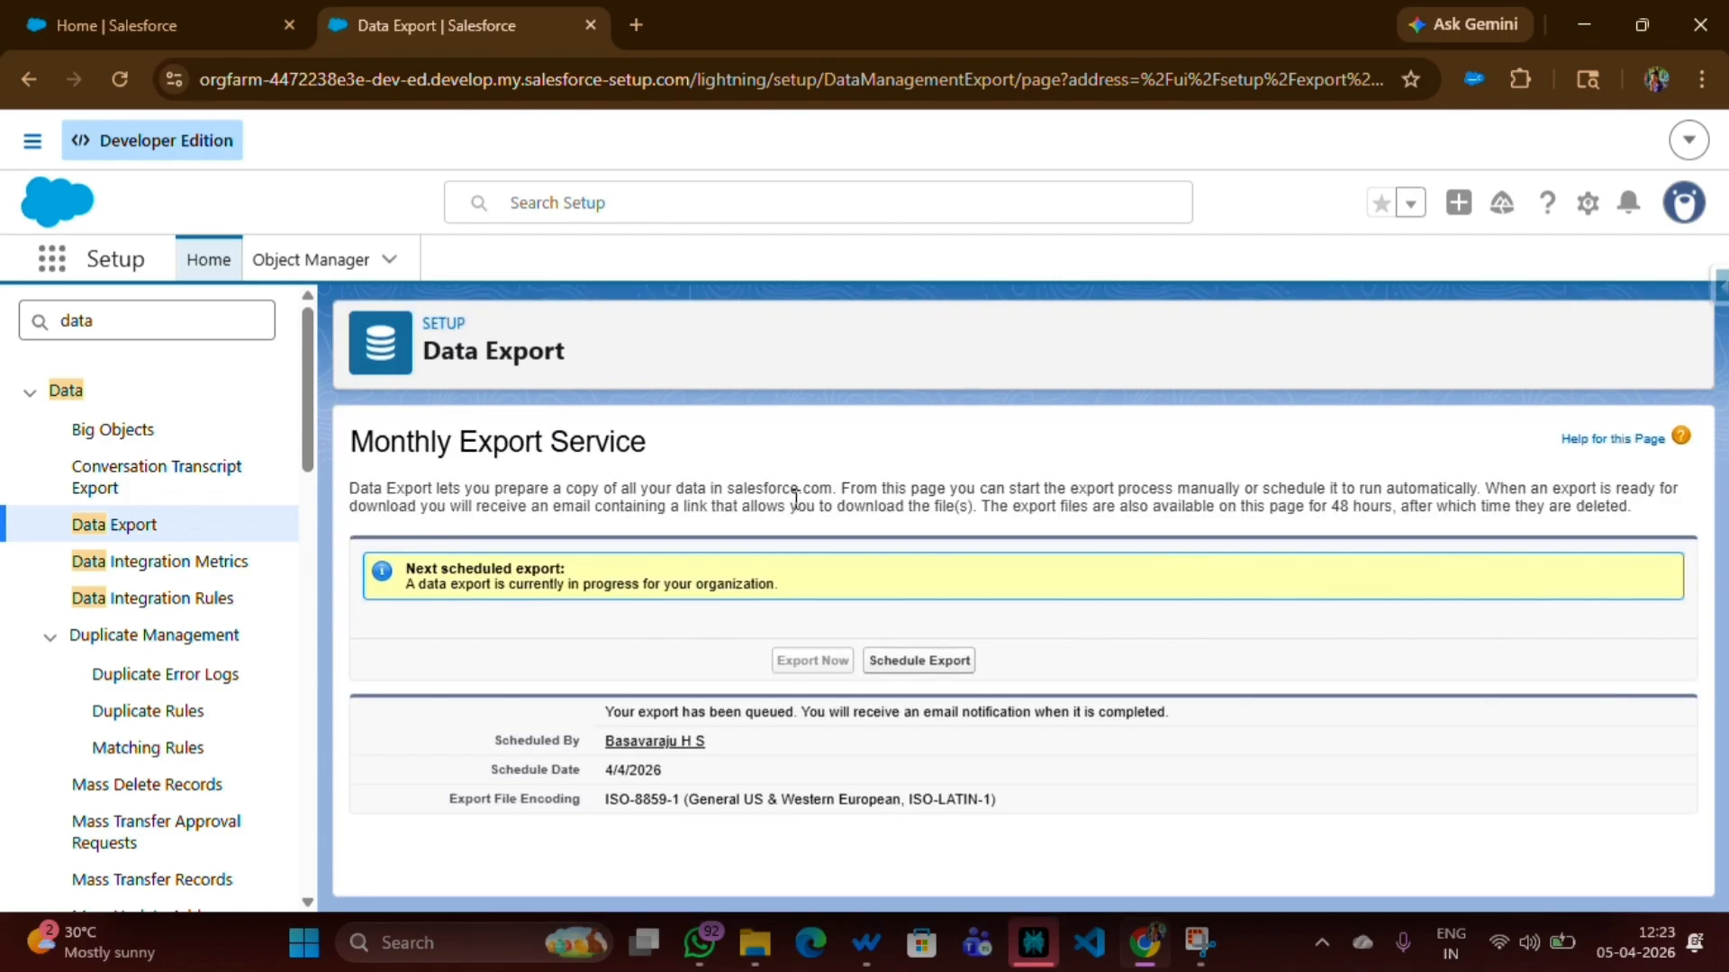
Read the queued export's notice and download the finished export ZIP file from the Data Export page.
drag(604, 712, 796, 725)
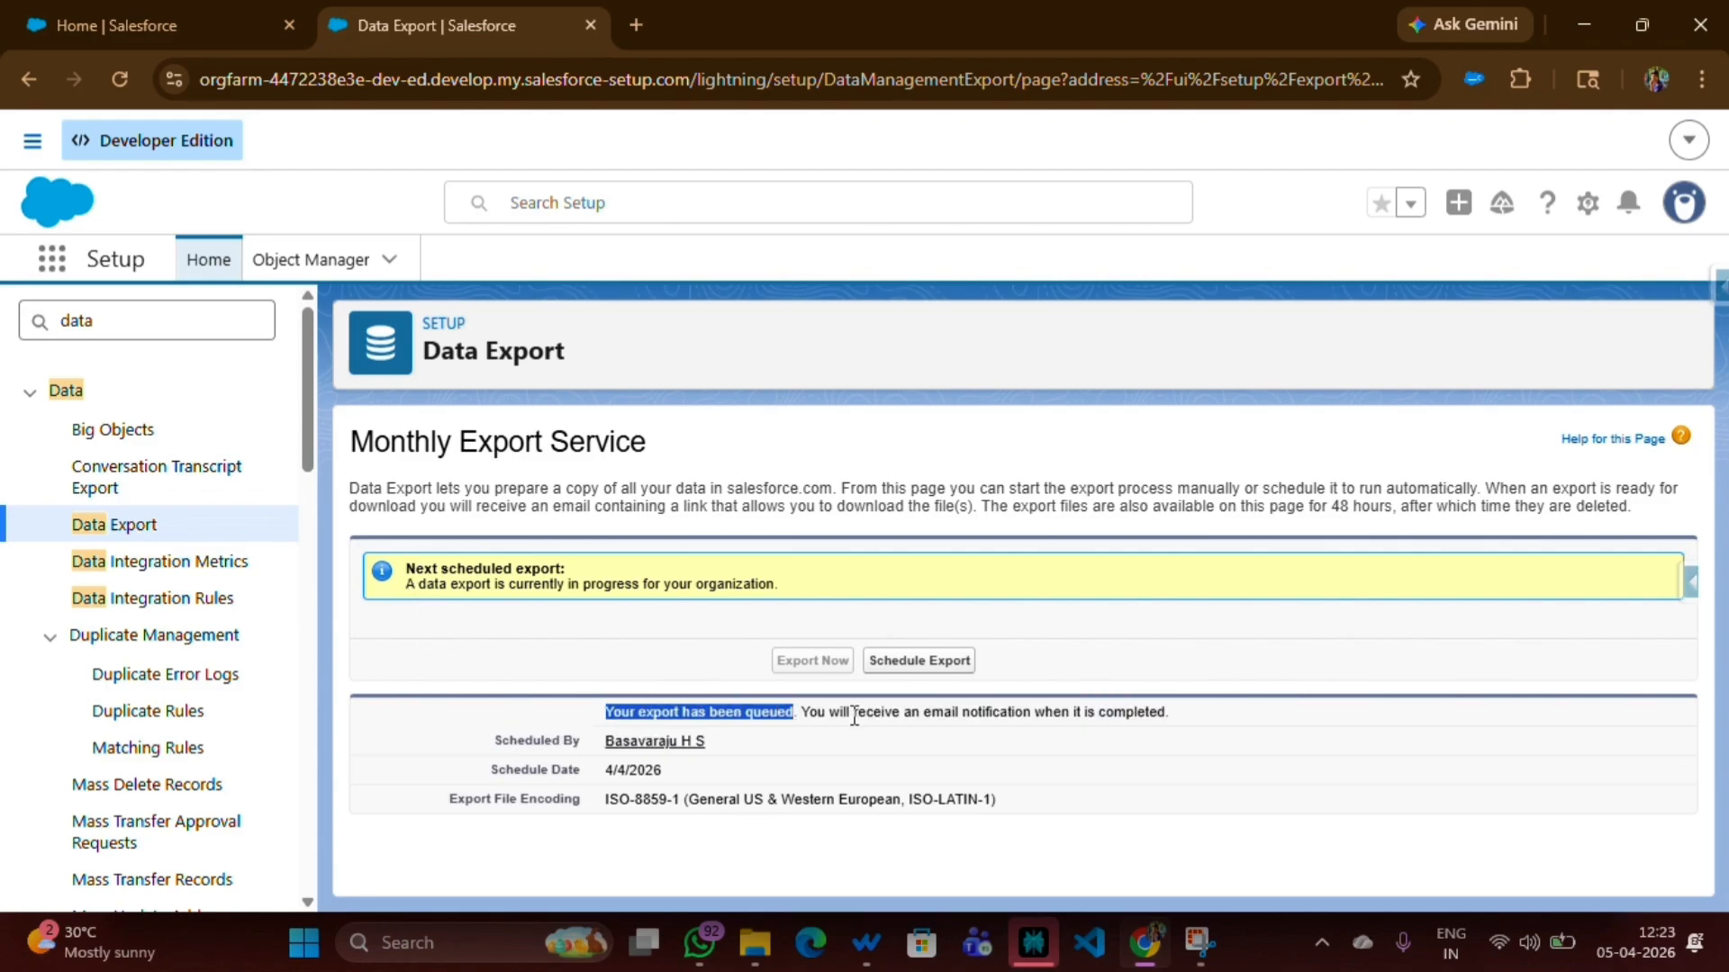
click(574, 717)
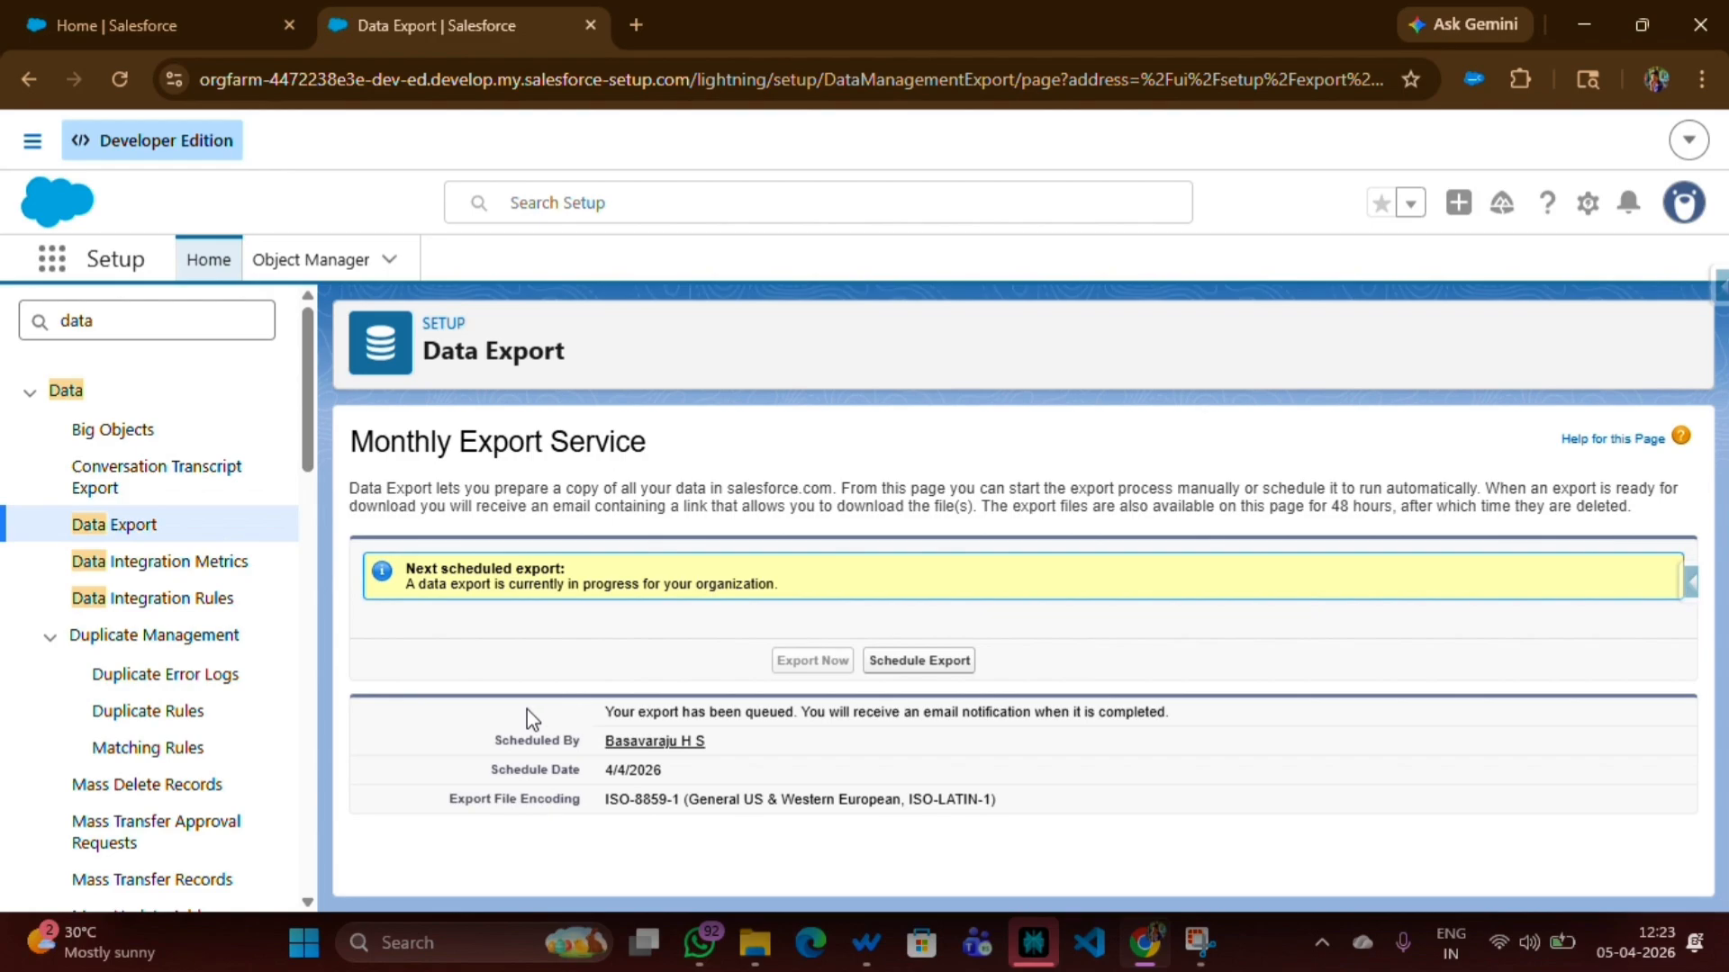
click(121, 69)
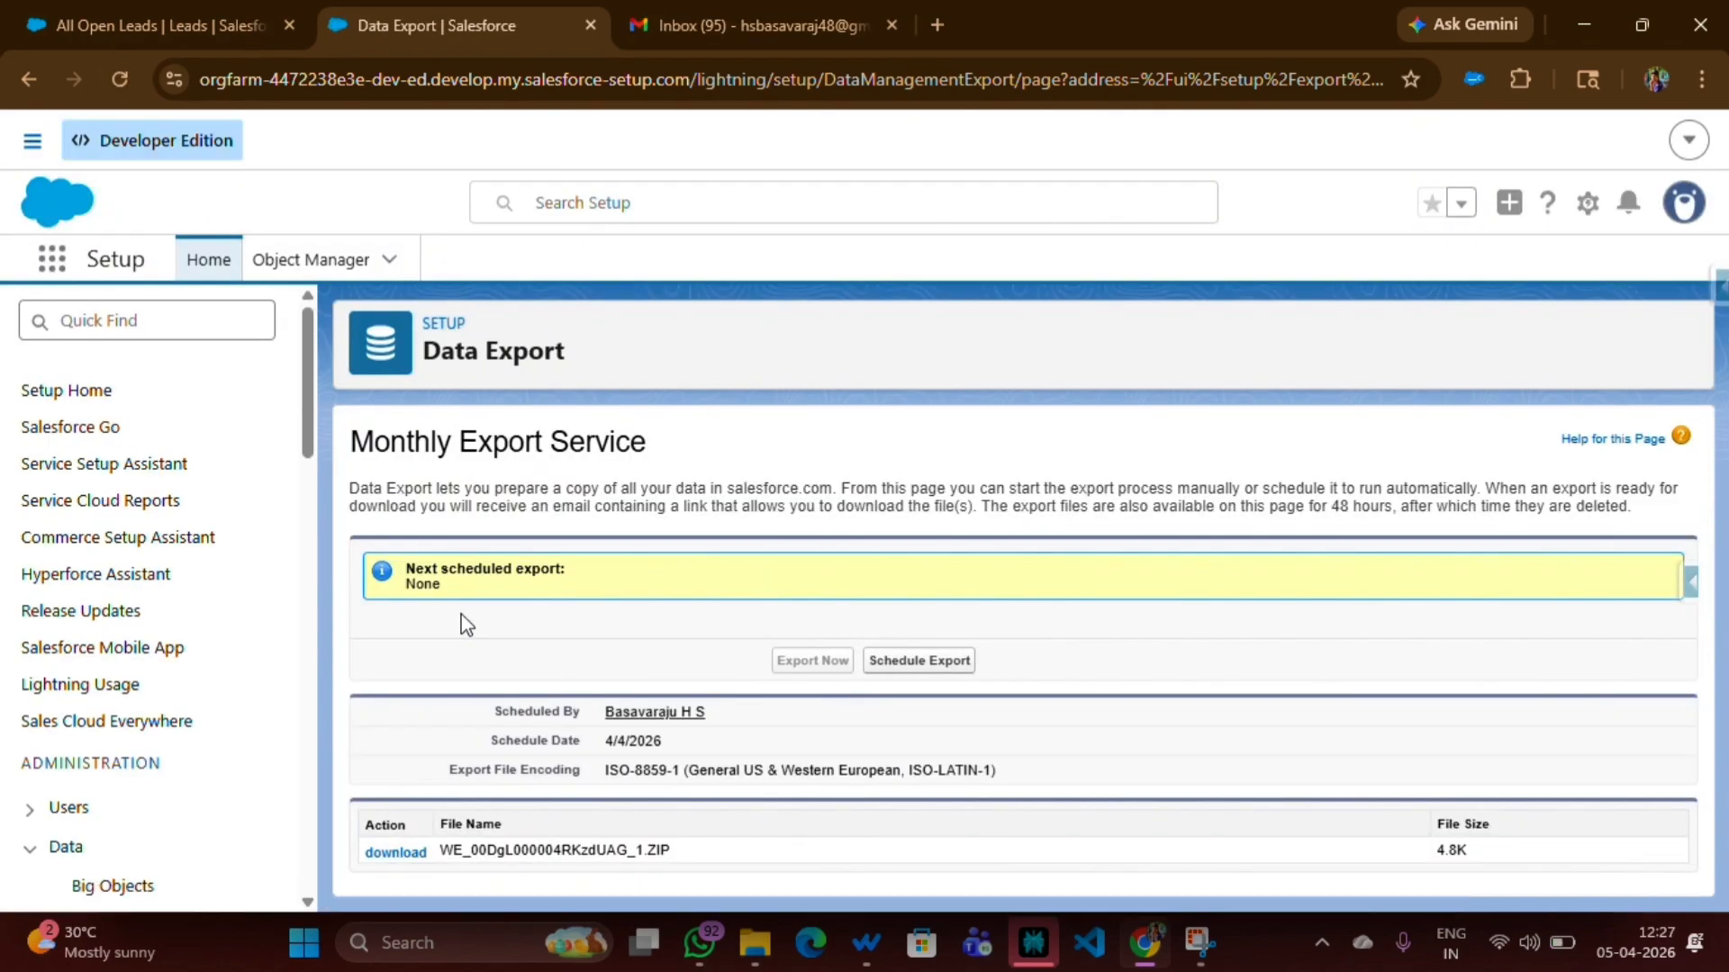
click(396, 852)
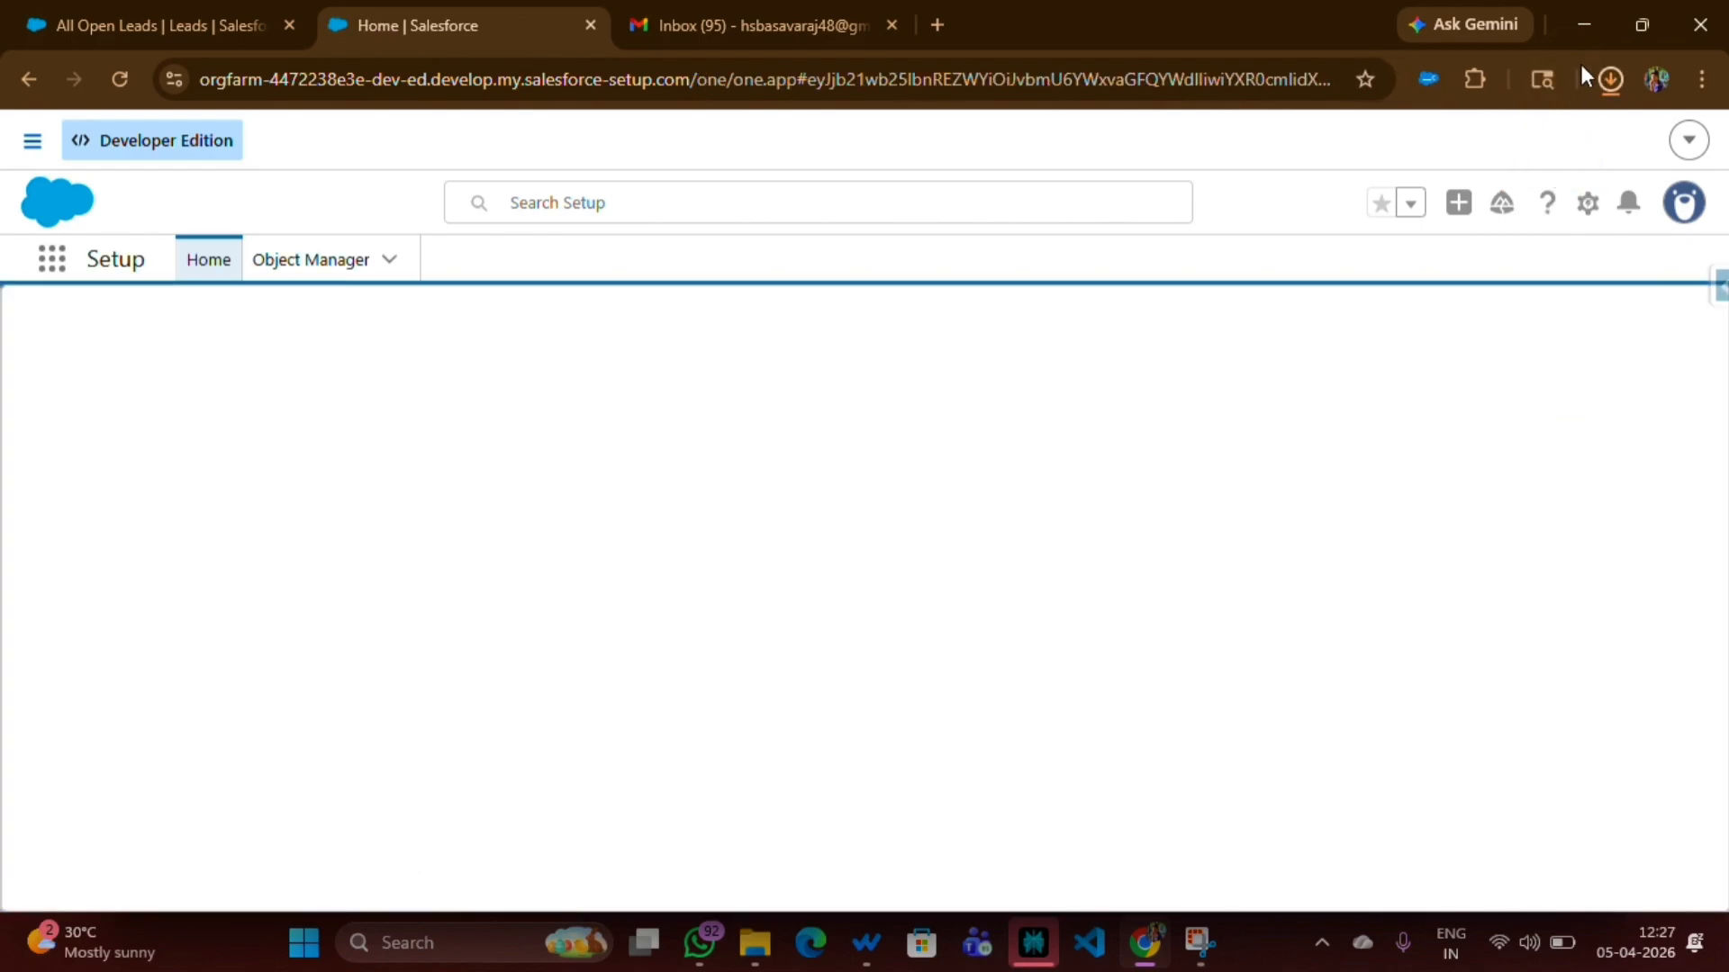
Open the downloaded ZIP archive and open its Lead CSV file in Excel.
click(1610, 77)
click(1364, 192)
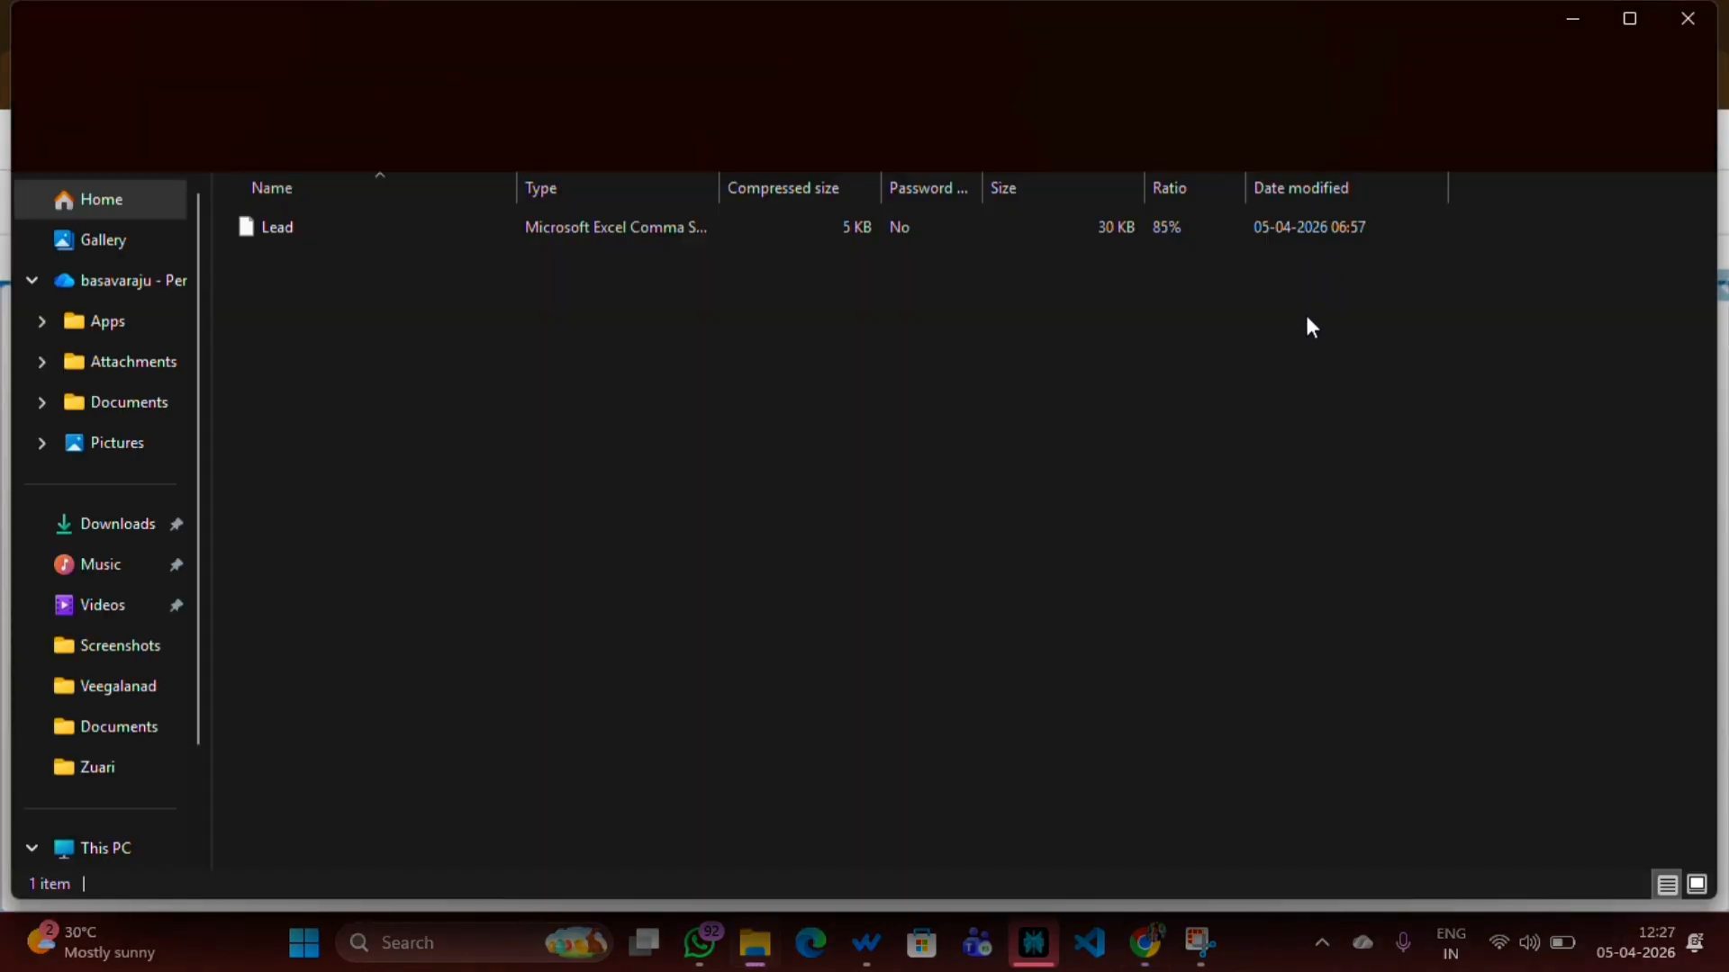
double_click(266, 229)
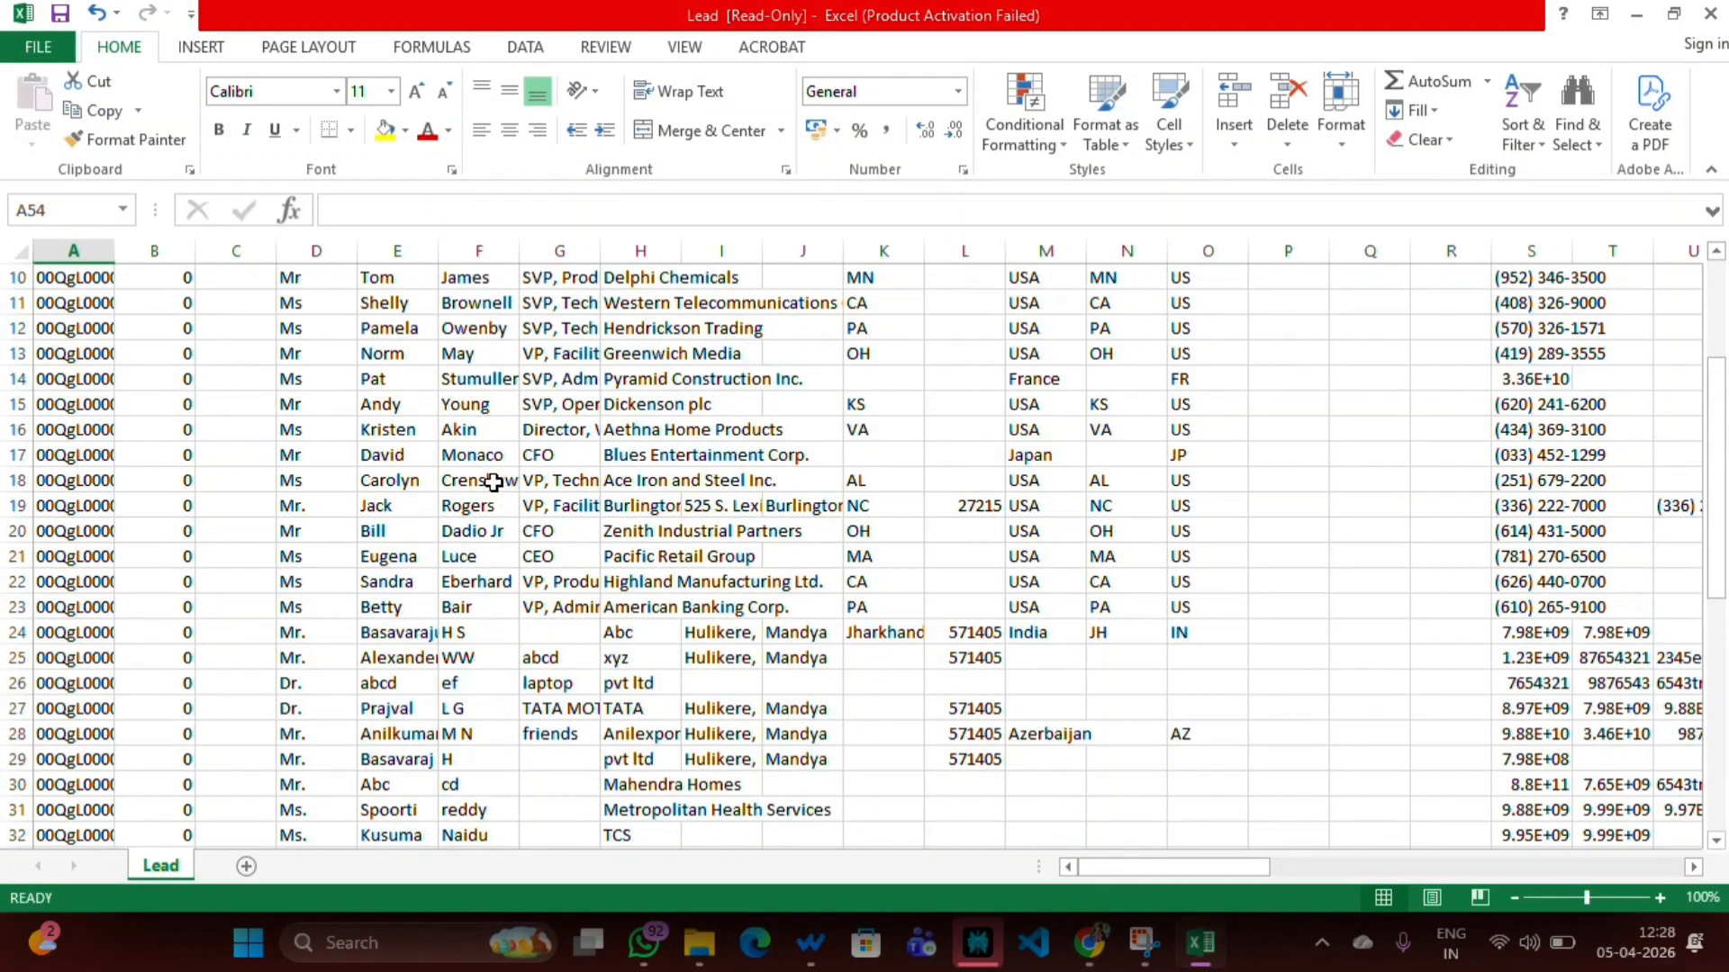
Examine the exported lead records in the Lead sheet, from the column headers to the last filled row.
scroll(493, 482, up, 3)
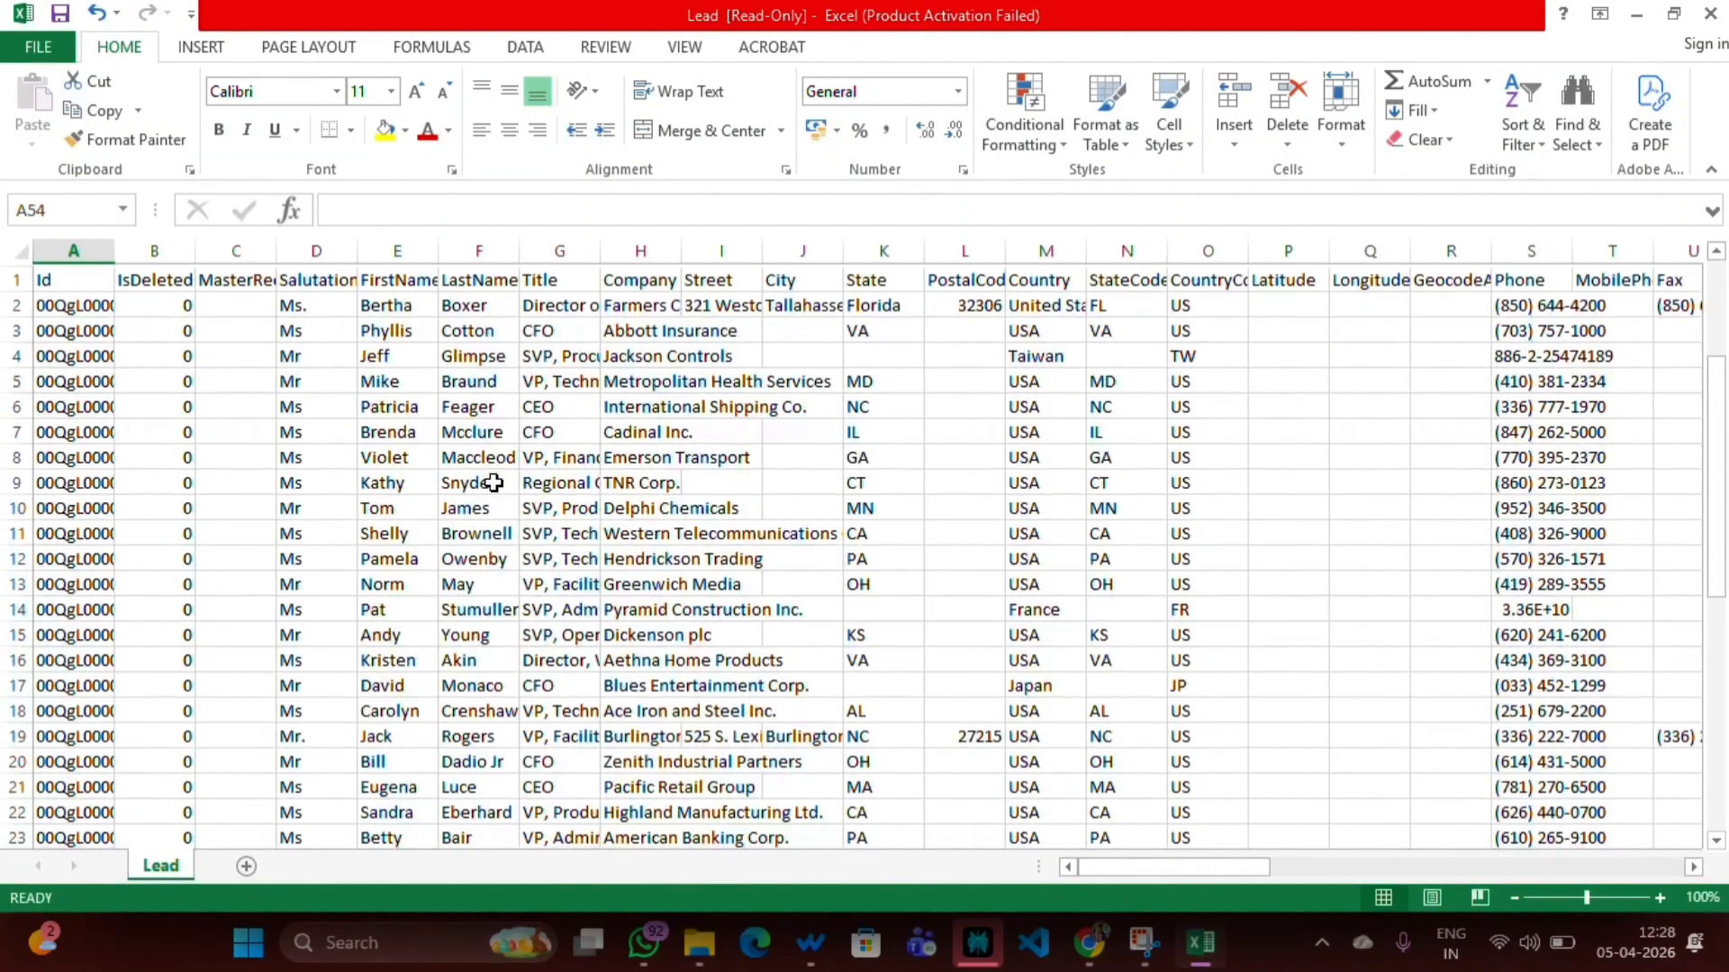
scroll(494, 483, down, 1)
scroll(493, 483, down, 13)
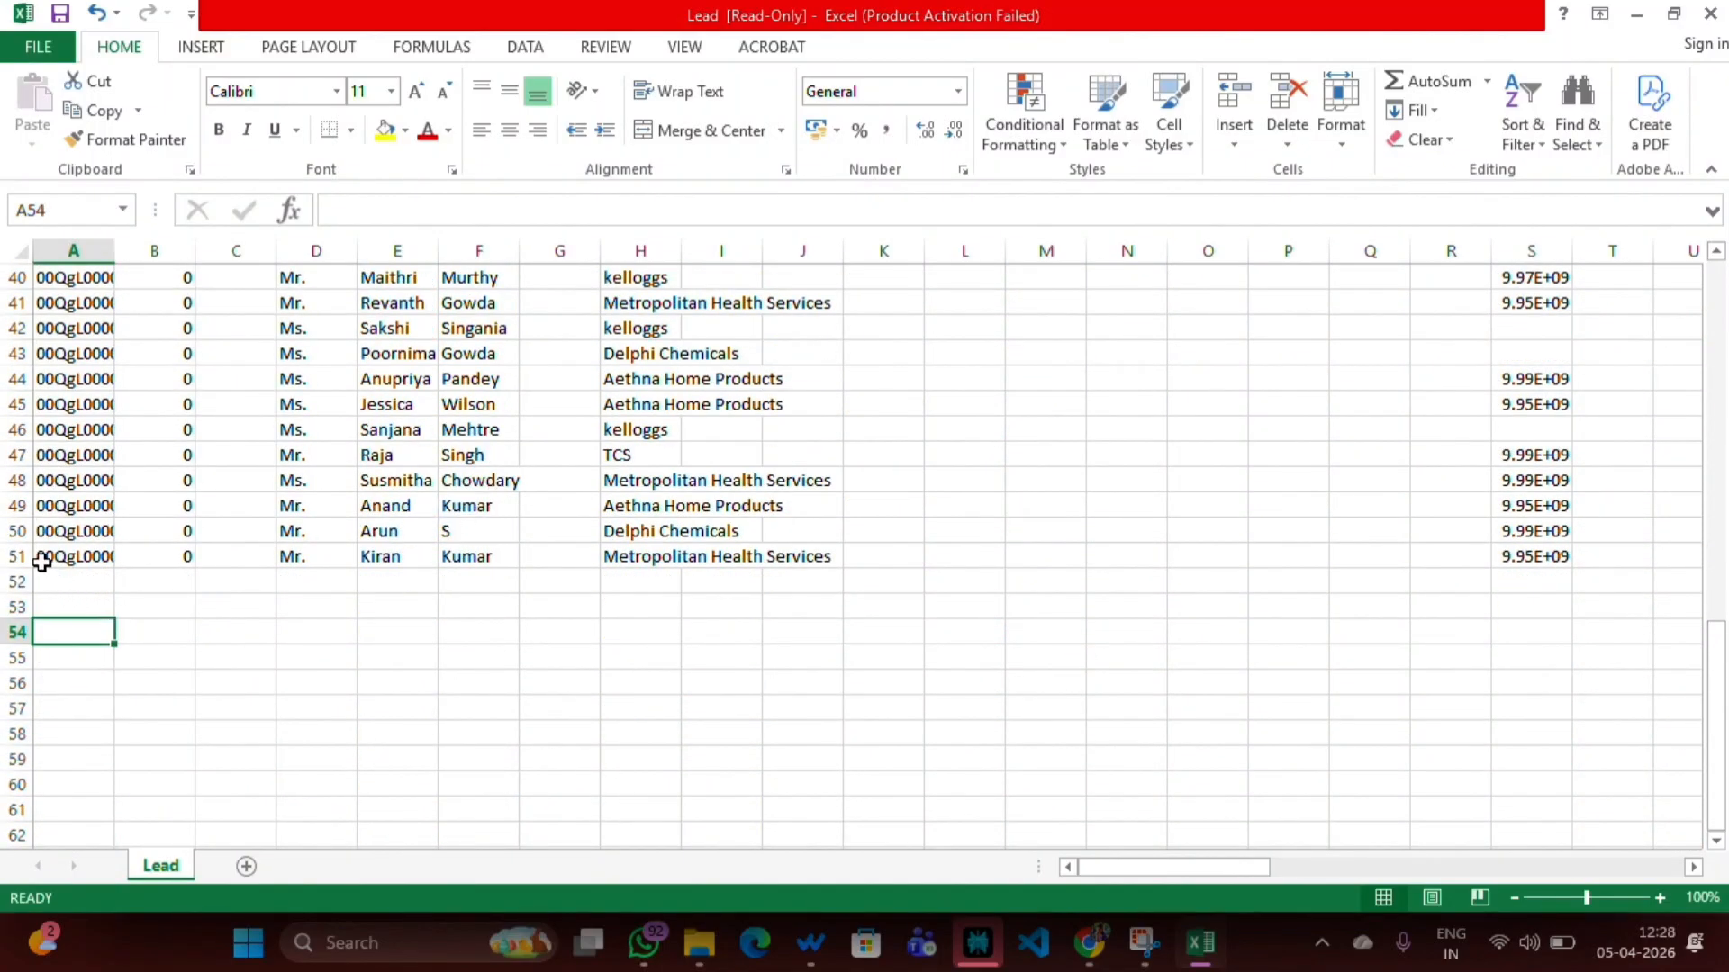
scroll(56, 563, up, 10)
scroll(56, 564, up, 3)
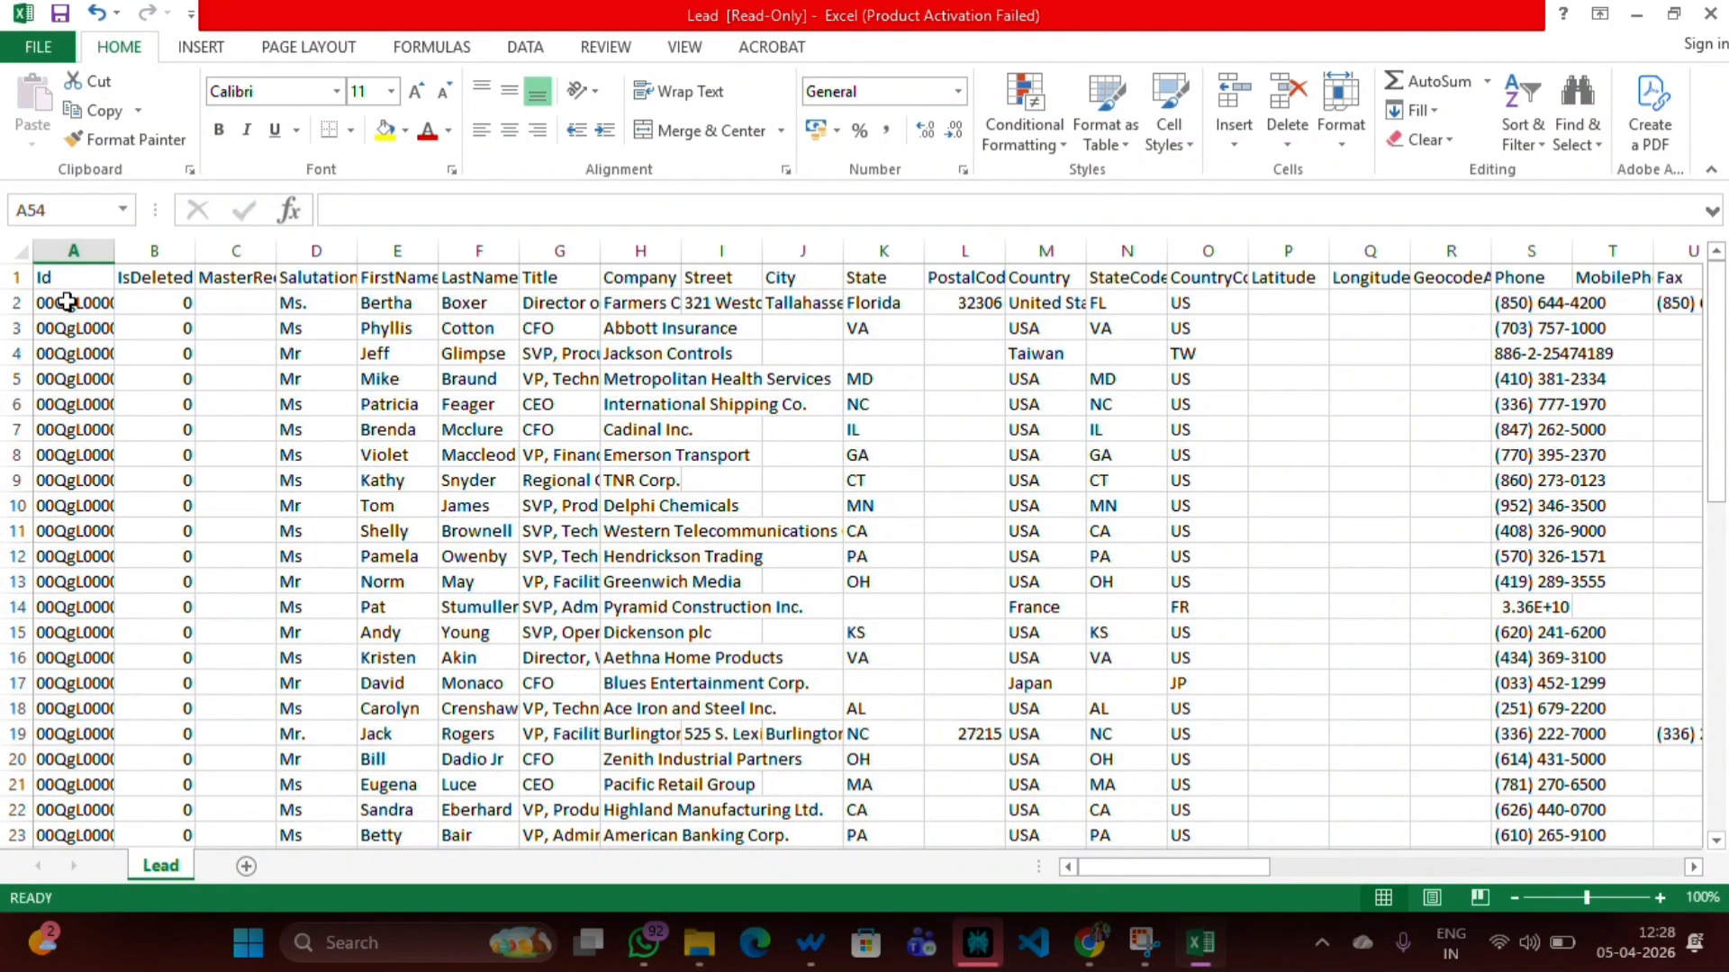
scroll(218, 509, down, 4)
scroll(218, 510, down, 19)
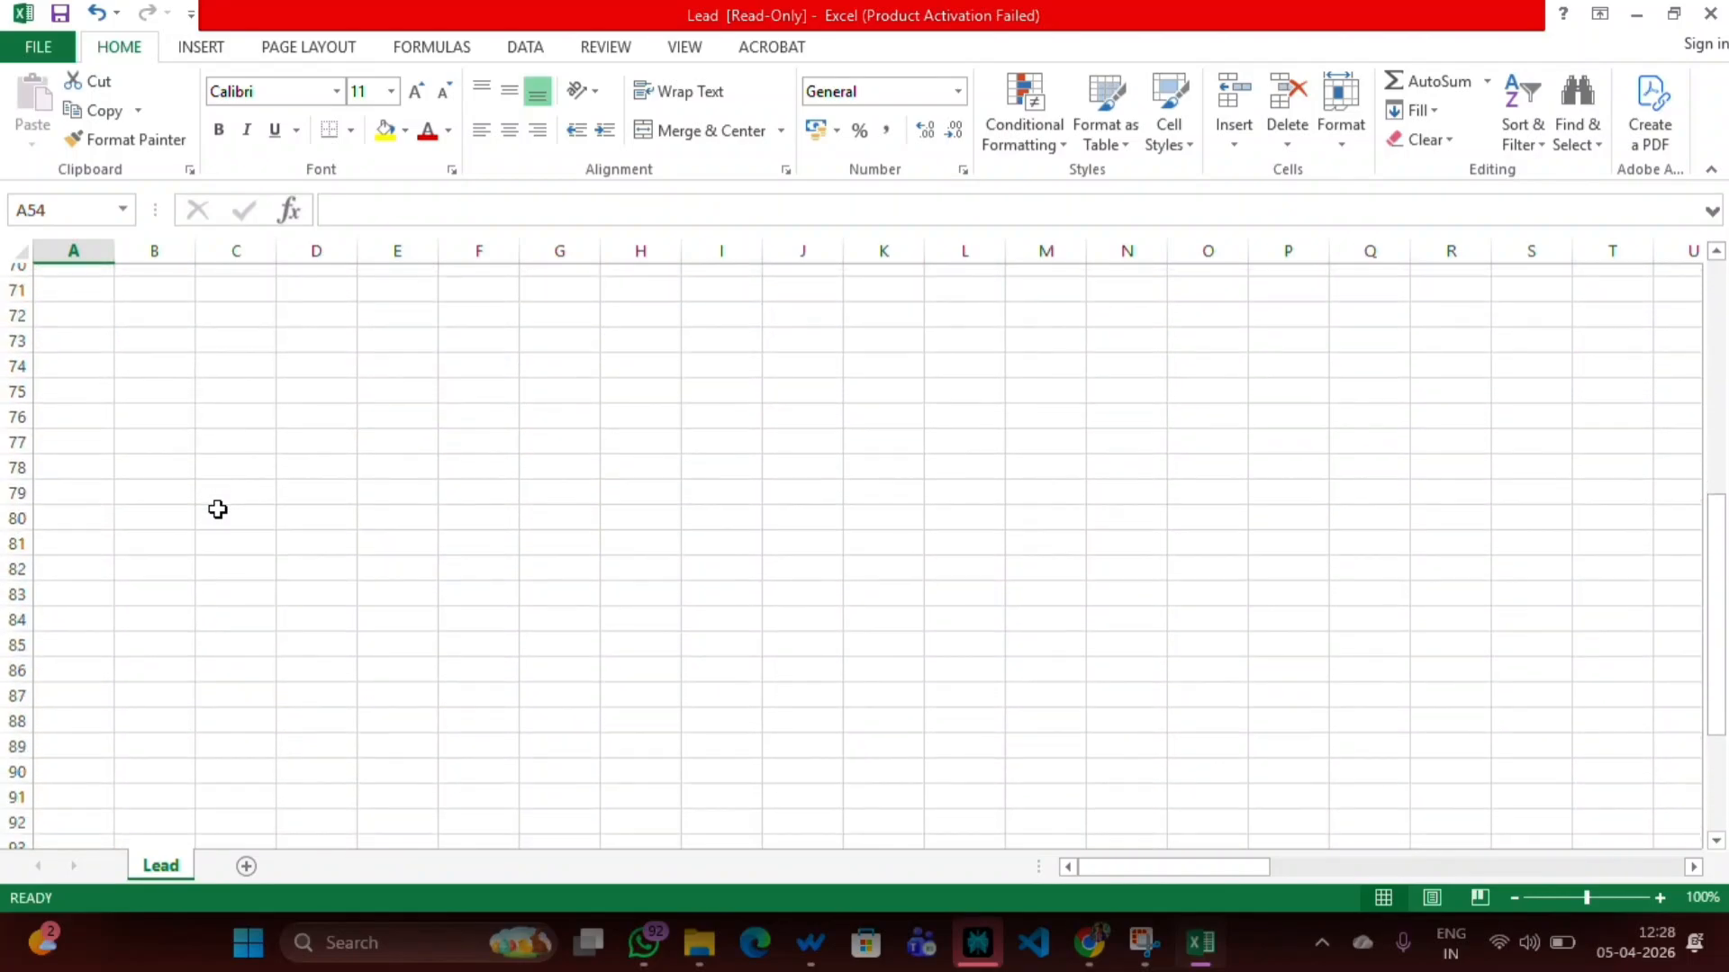
scroll(217, 509, up, 12)
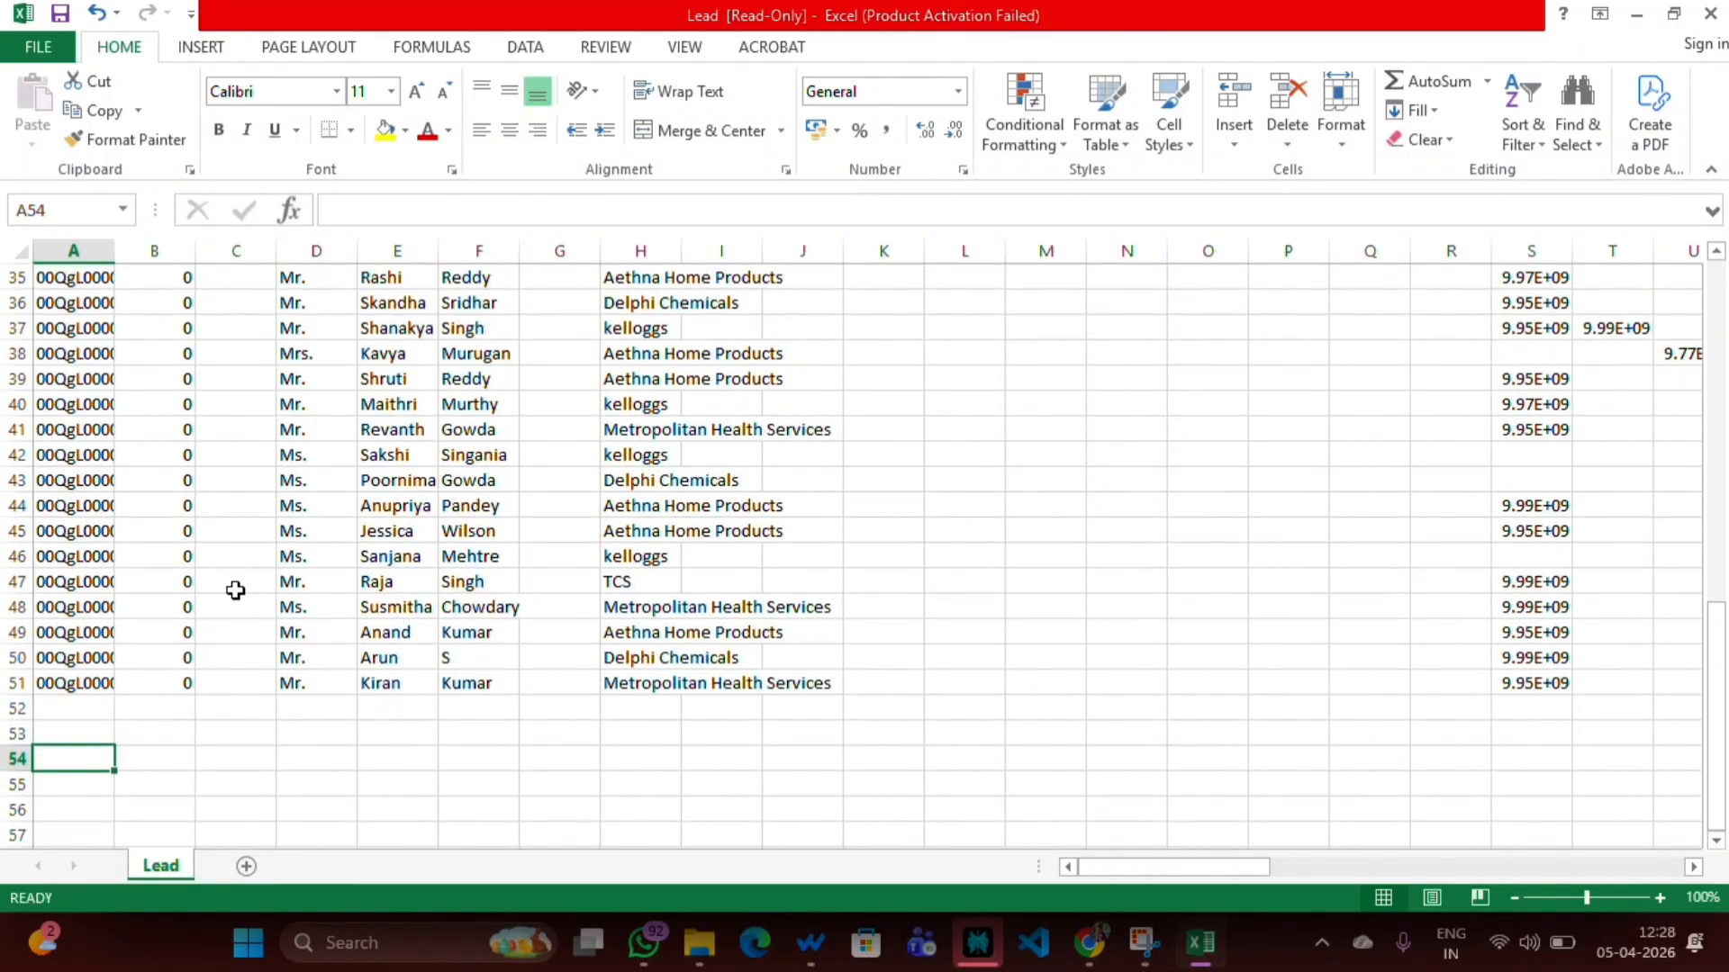
scroll(235, 591, up, 11)
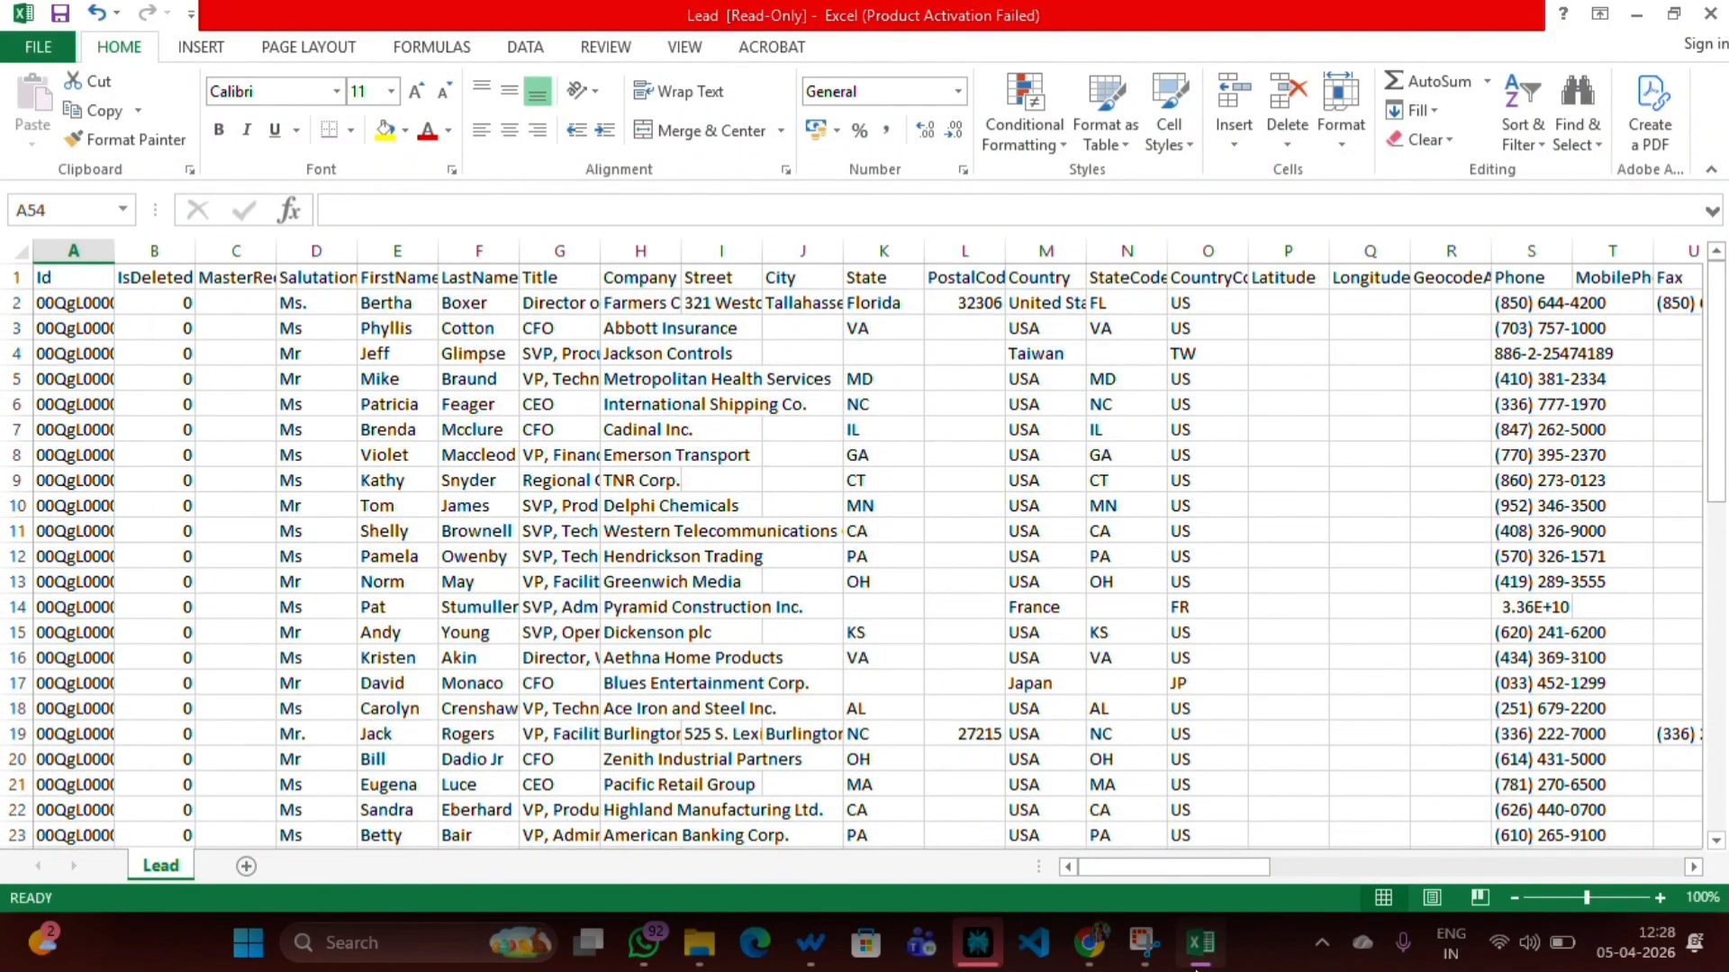
Open the export completion email from Salesforce in Gmail, and return to the All Open Leads list in Salesforce.
click(1200, 942)
click(674, 9)
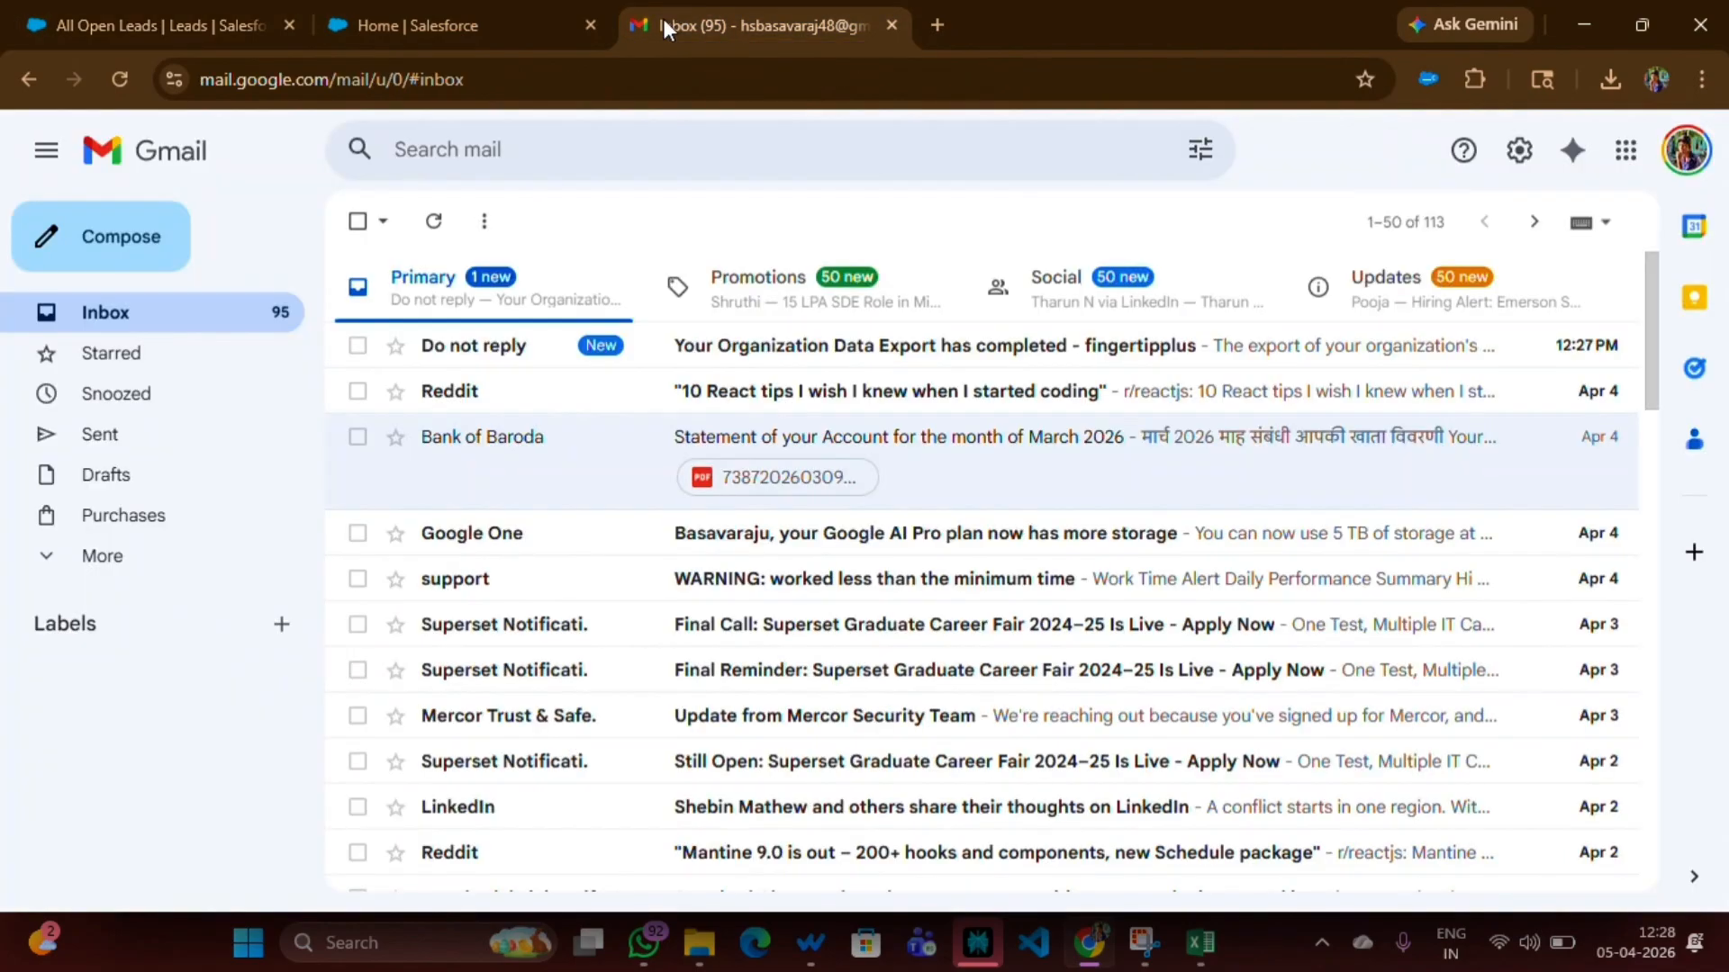
click(772, 350)
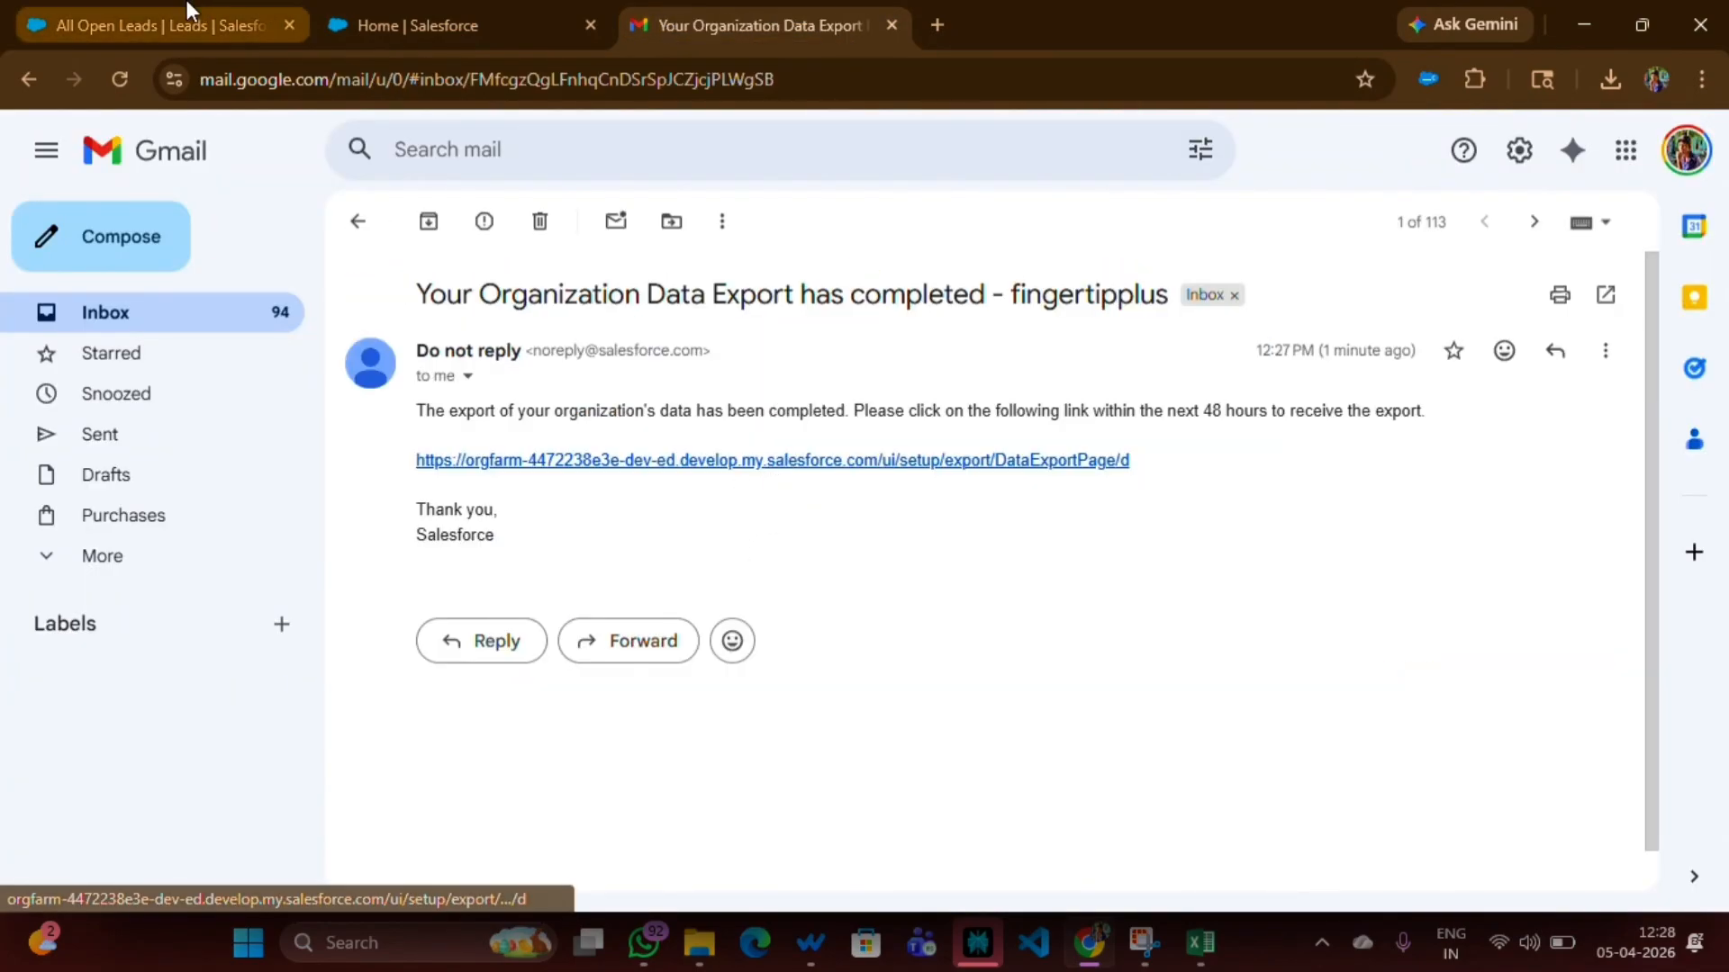
click(250, 27)
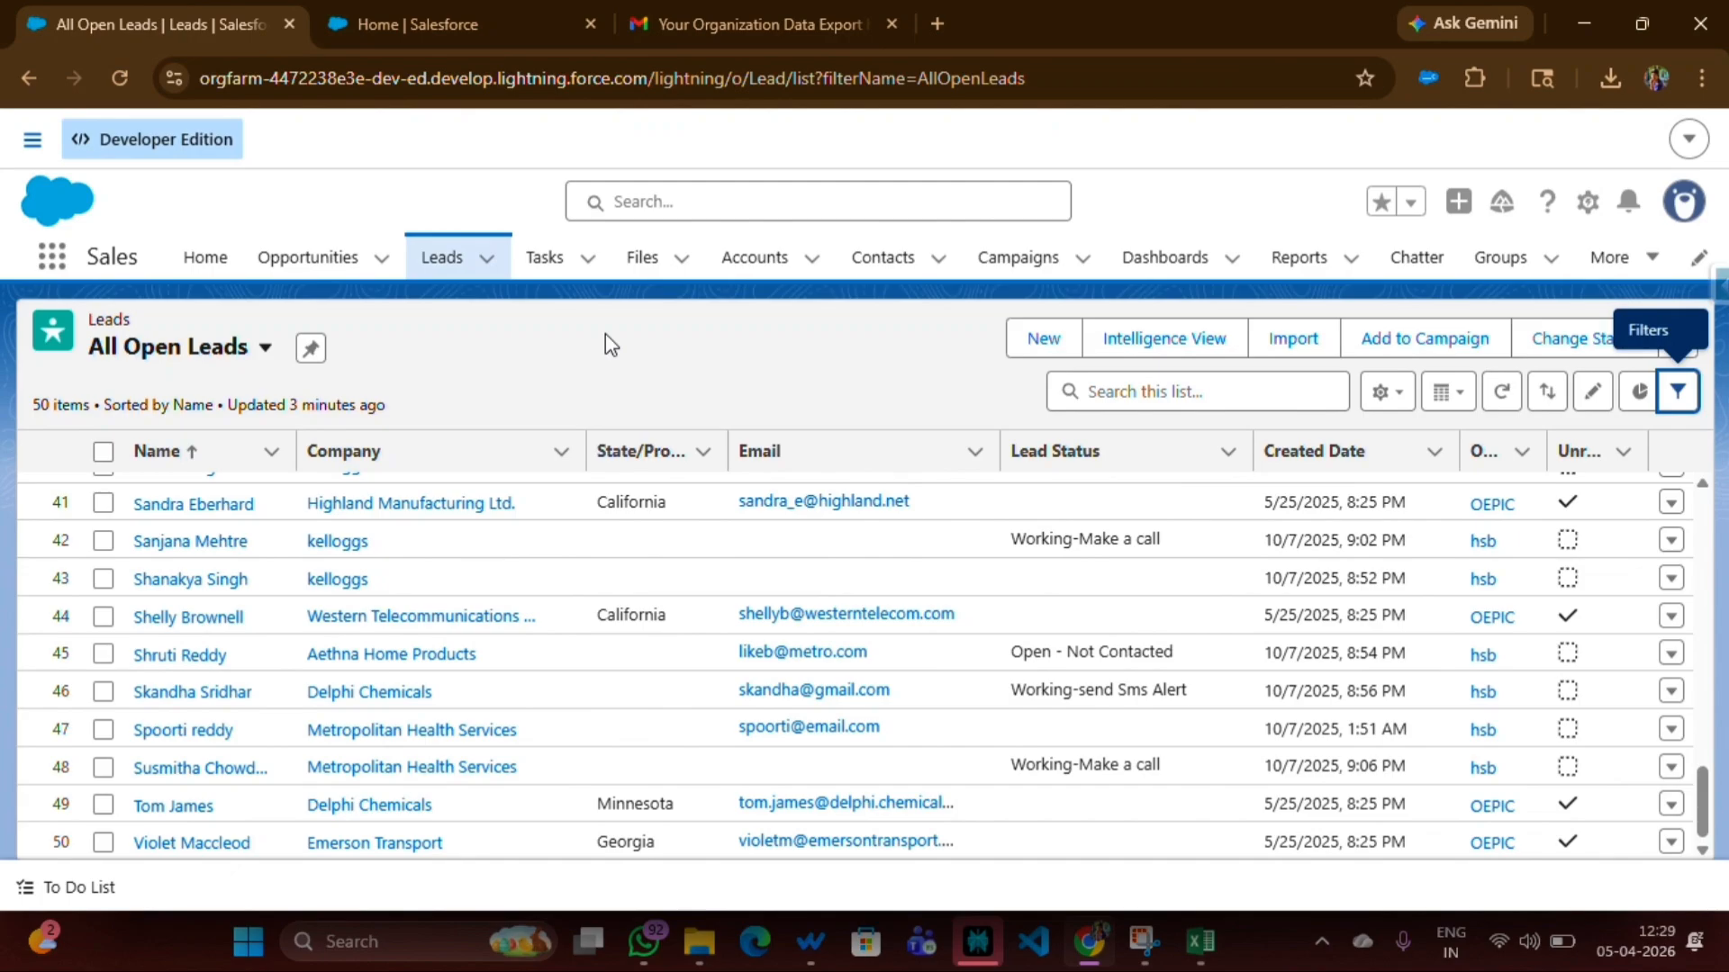